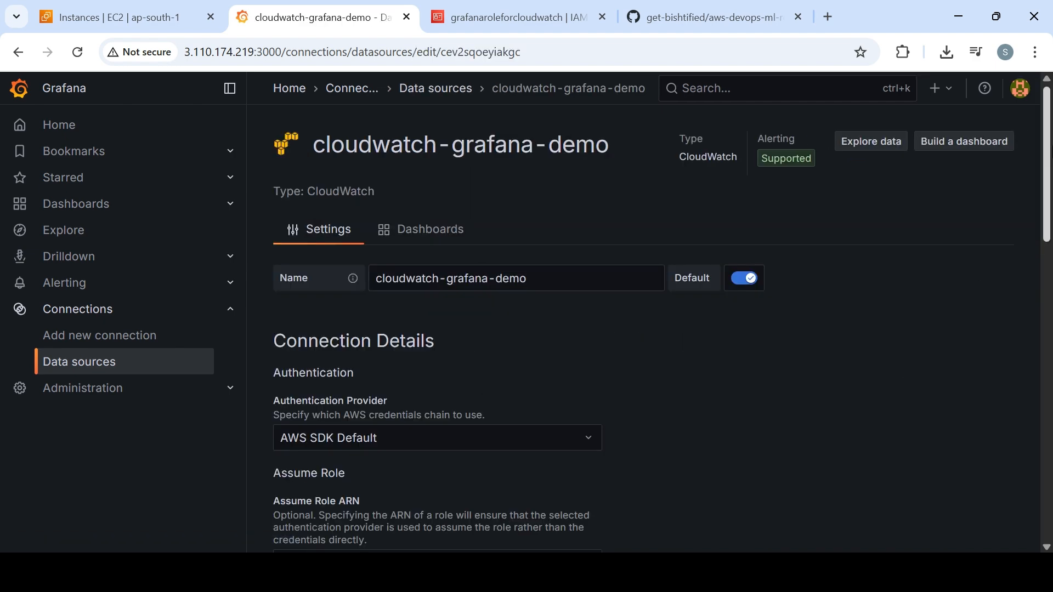
# Step: Open the Explore page with the cloudwatch-grafana-demo data source after looking over its settings
pyautogui.scroll(-10, 894, 362)
pyautogui.scroll(-3, 430, 305)
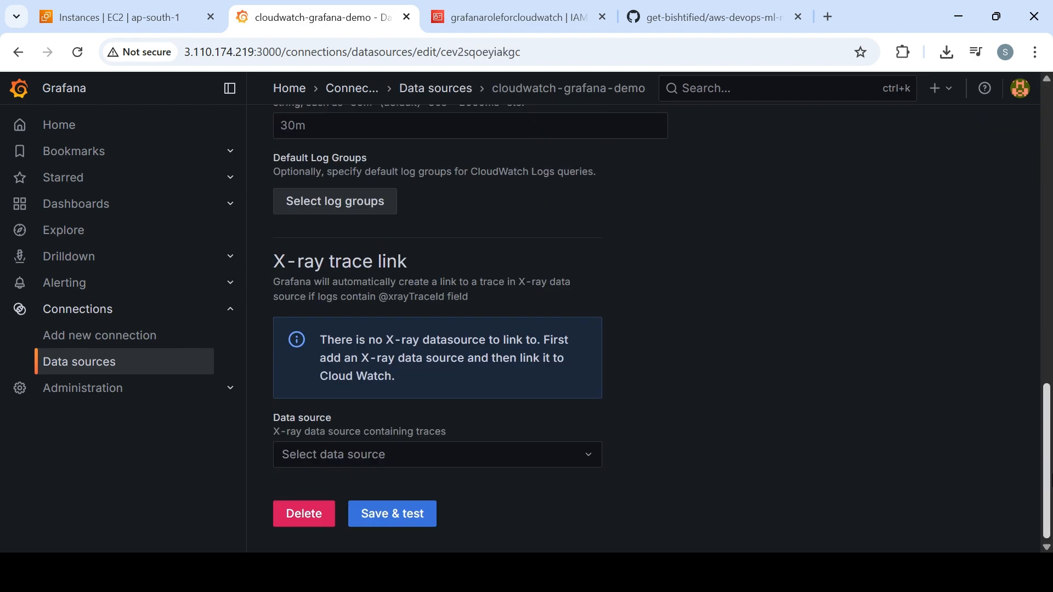
pyautogui.scroll(15, 430, 306)
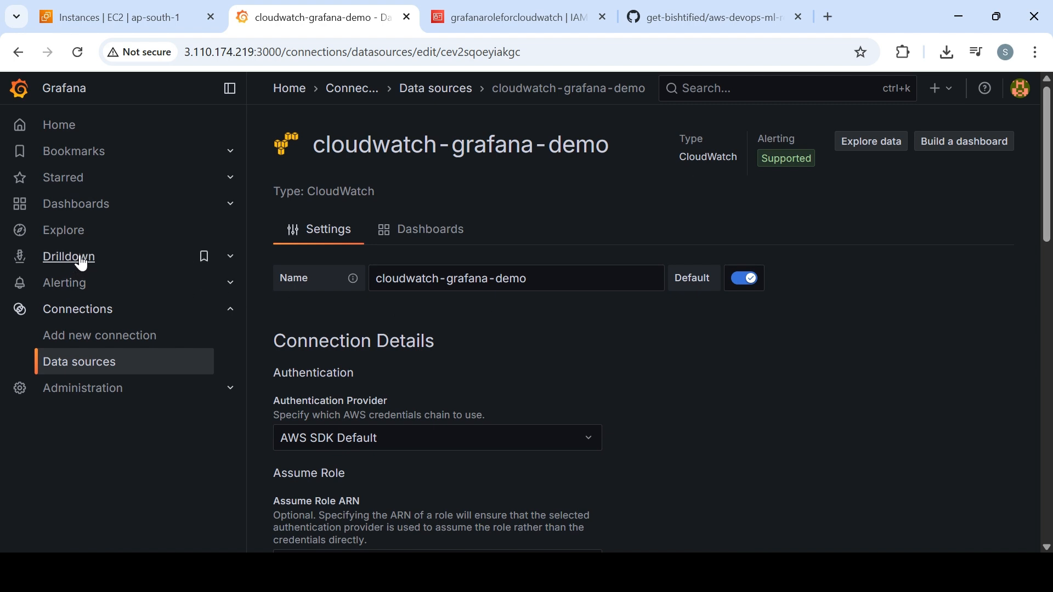
pyautogui.click(73, 230)
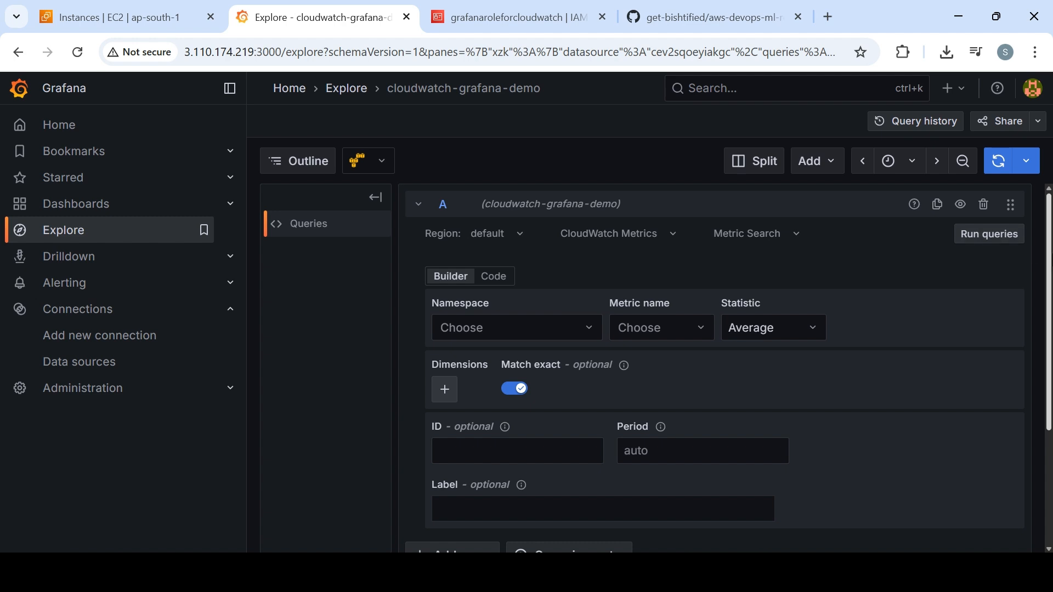
pyautogui.scroll(-3, 1051, 252)
pyautogui.scroll(3, 935, 224)
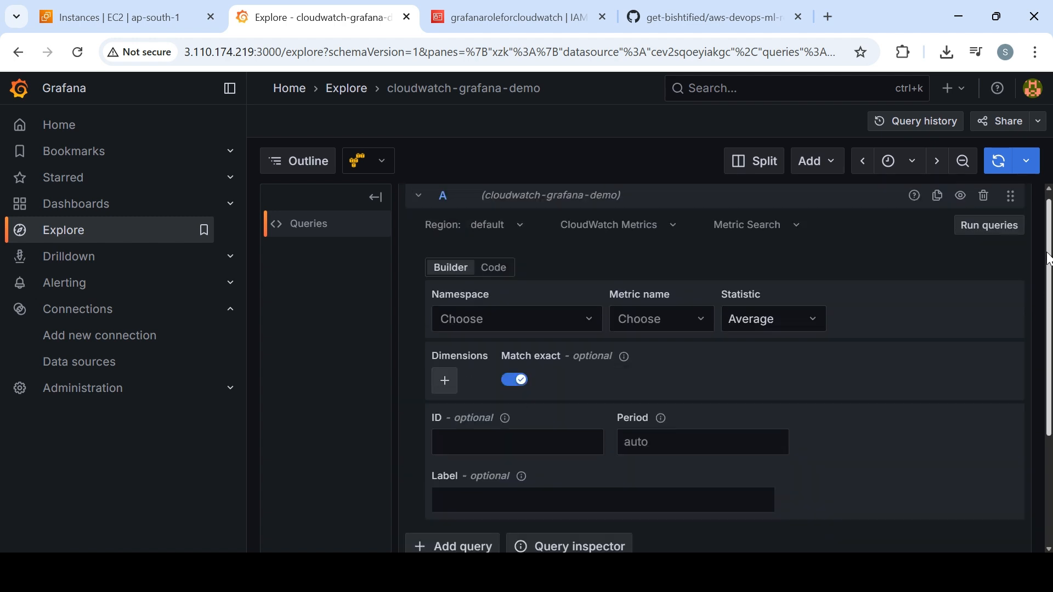
# Step: Set query A's namespace to AWS/EC2 and its metric name to CPUUtilization
pyautogui.click(541, 339)
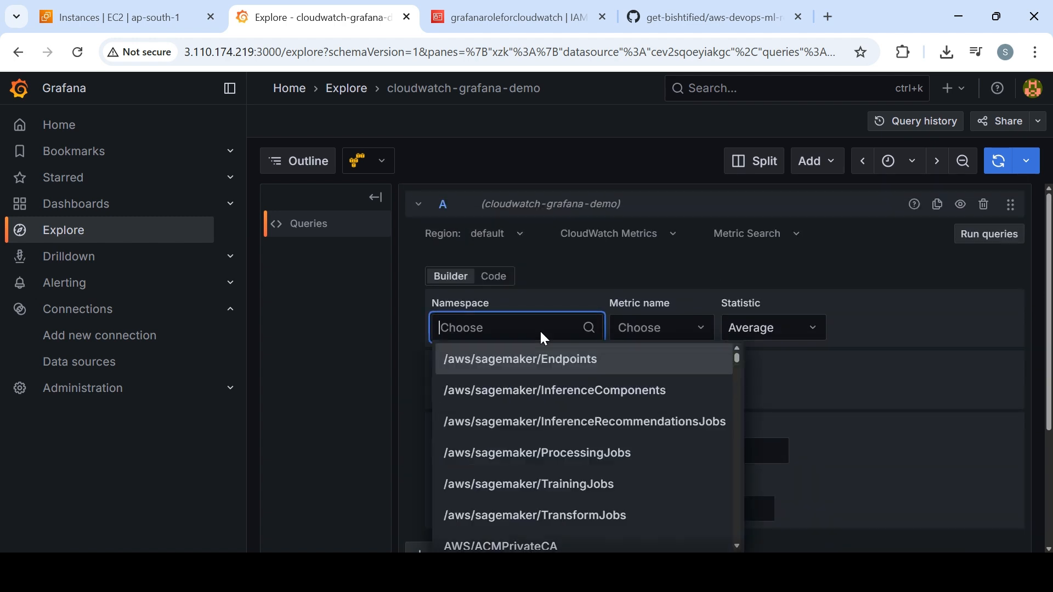
pyautogui.write('ec2')
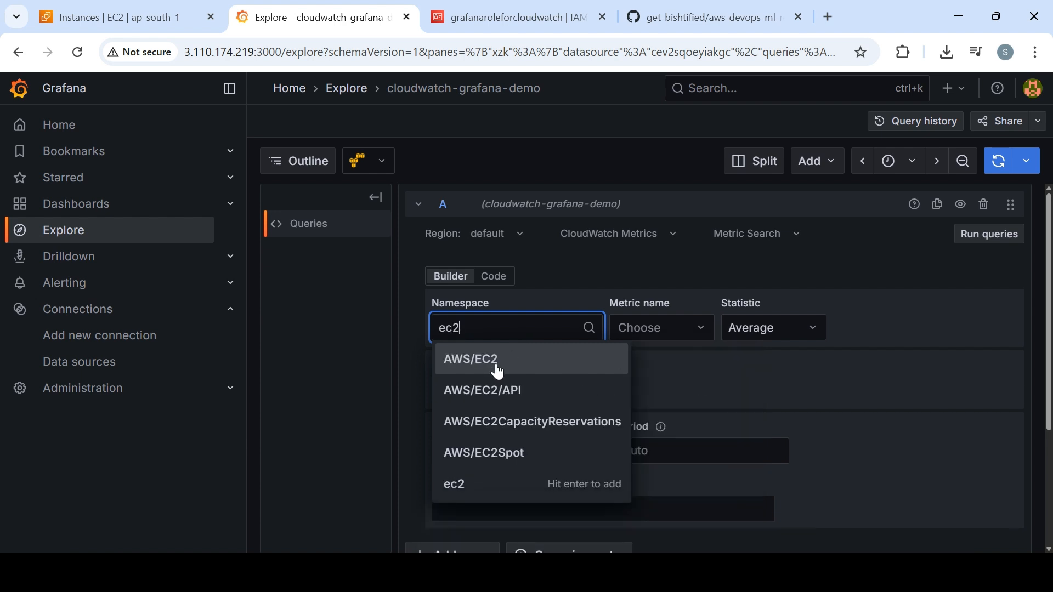
pyautogui.click(498, 372)
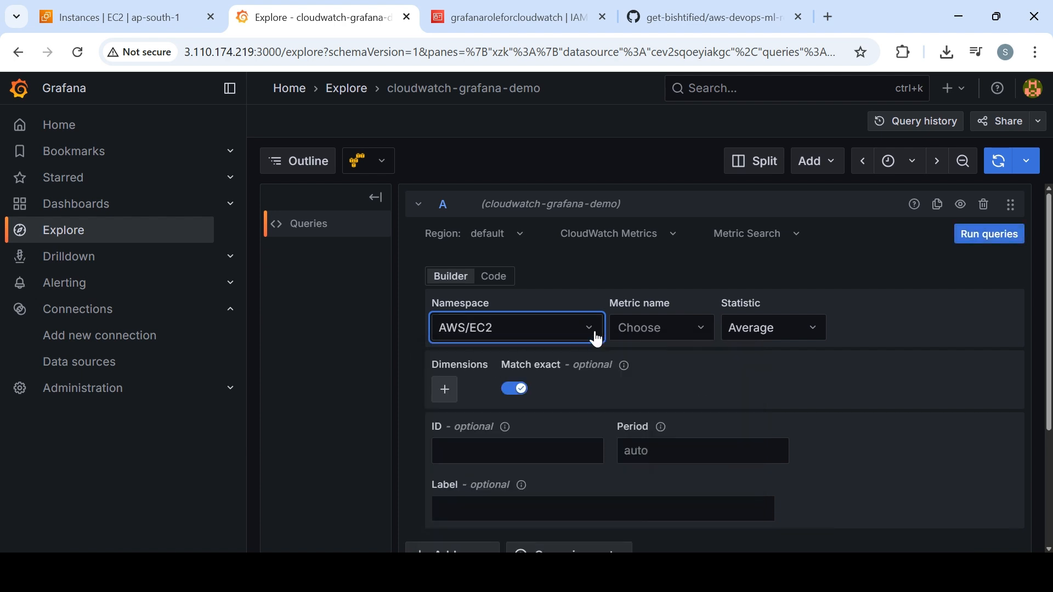
pyautogui.click(673, 329)
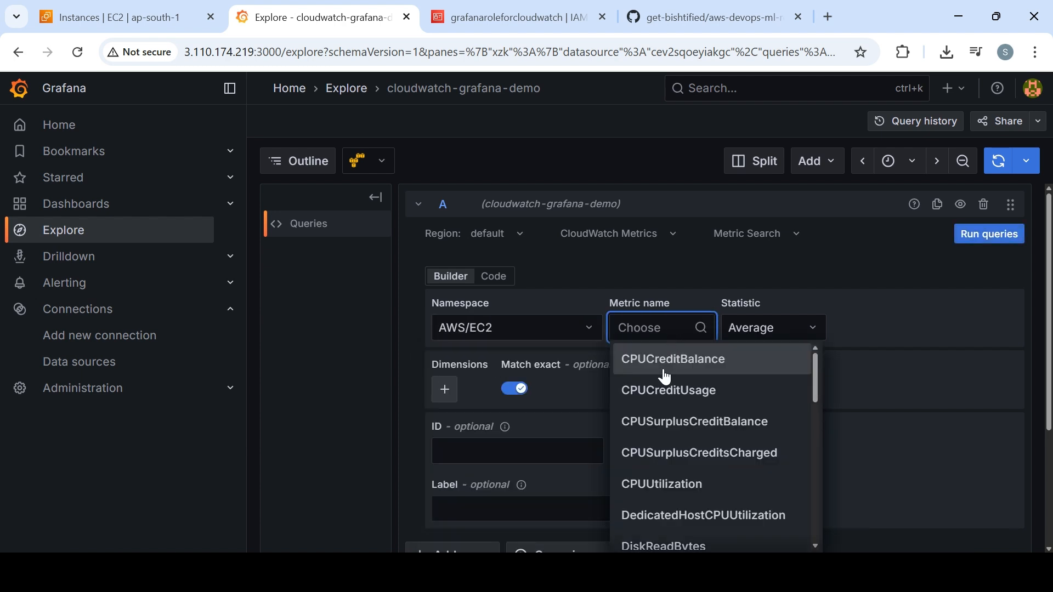
pyautogui.click(666, 483)
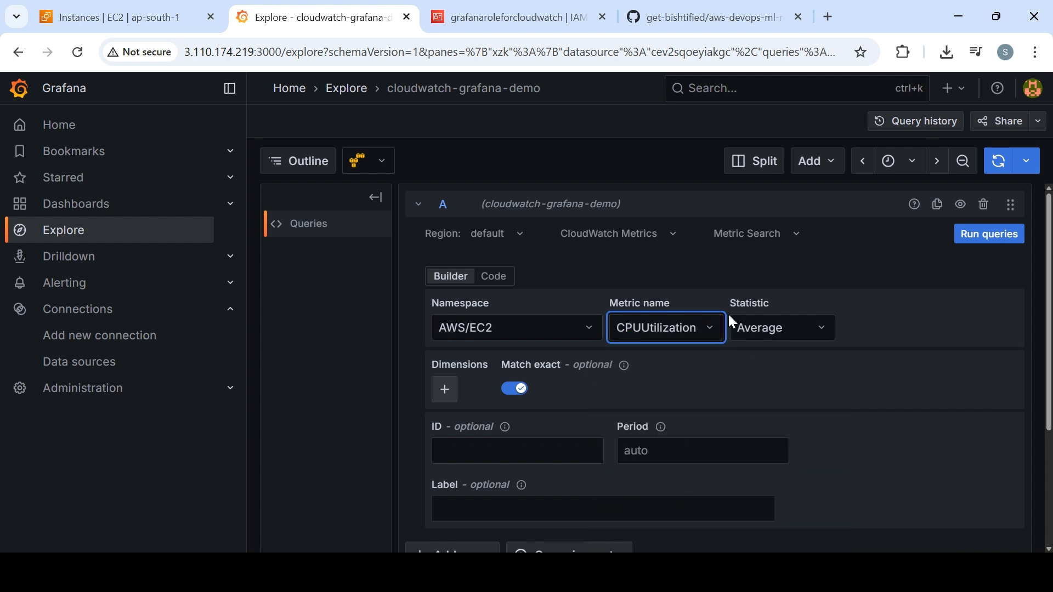
pyautogui.click(711, 328)
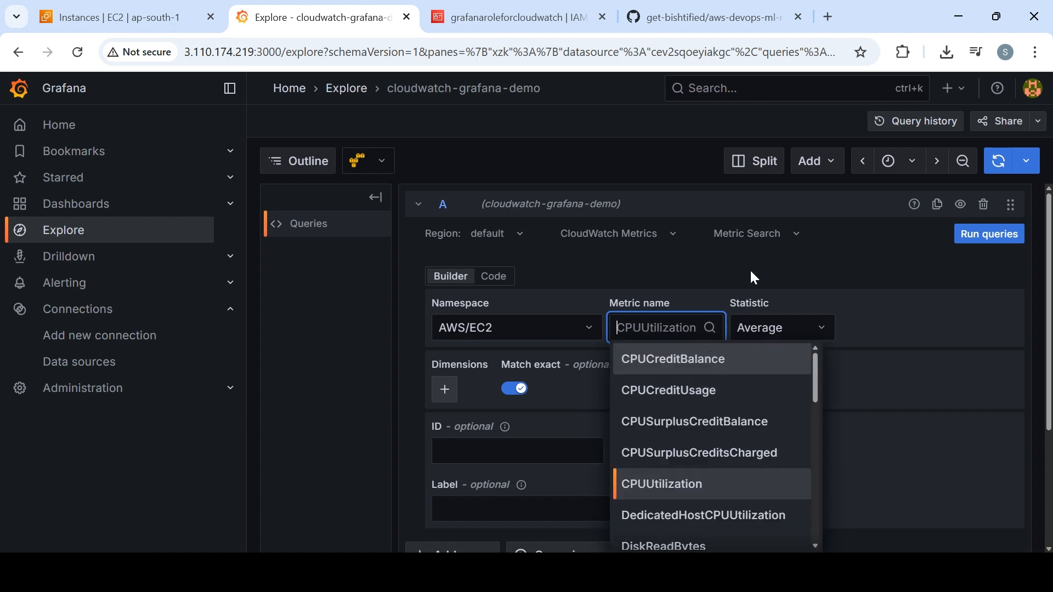
pyautogui.click(860, 308)
pyautogui.click(803, 336)
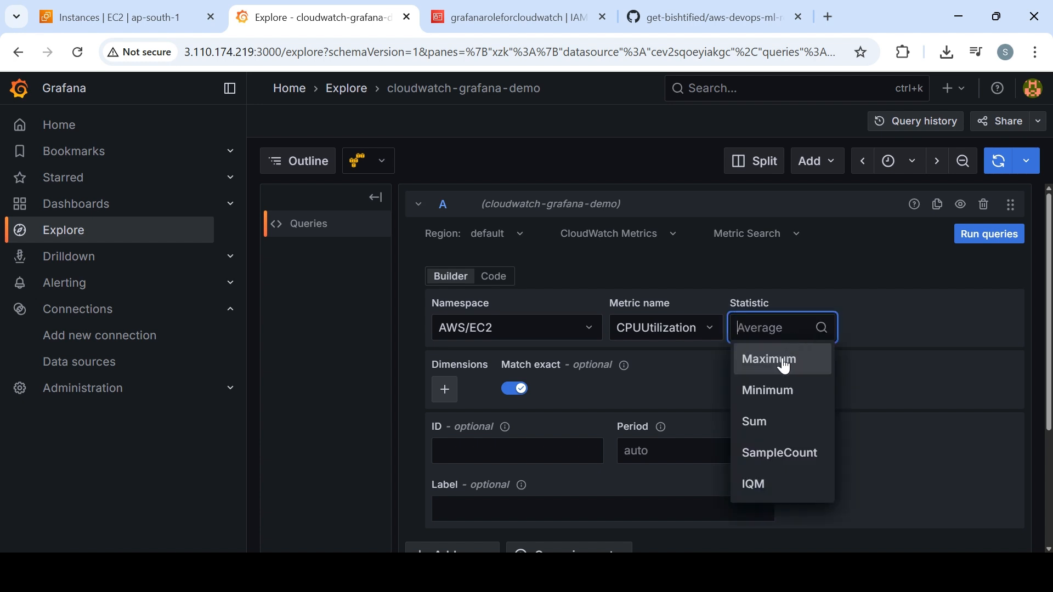
pyautogui.click(880, 329)
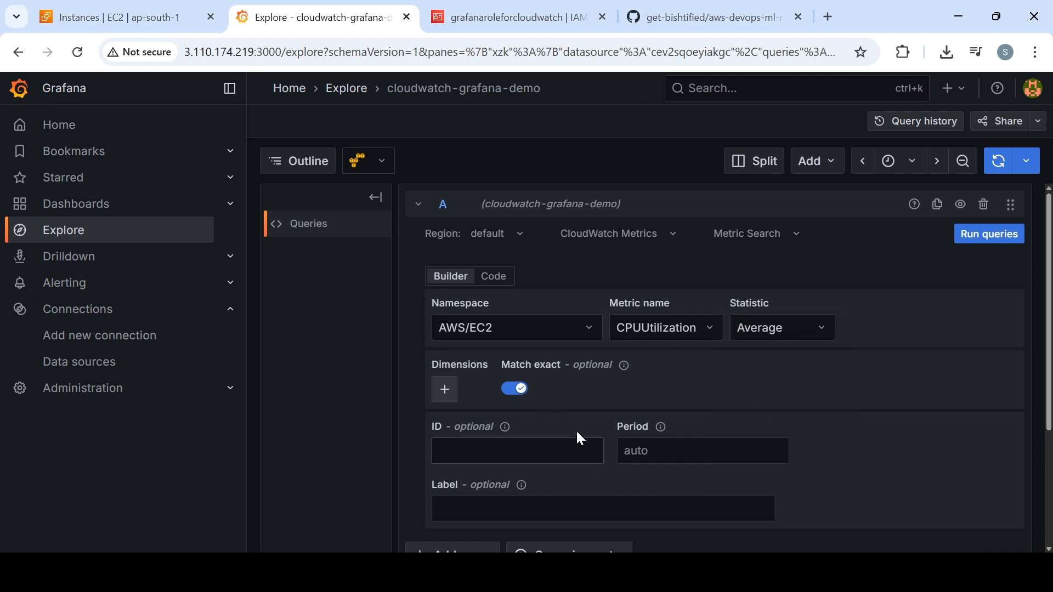
# Step: Add a dimension filter on InstanceId to the CPUUtilization query
pyautogui.click(444, 390)
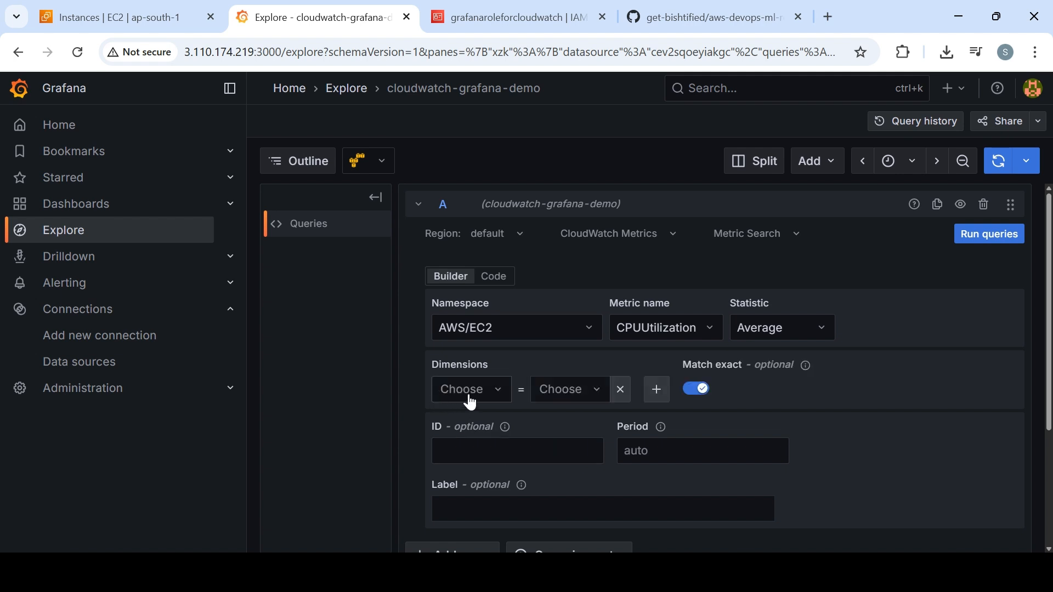
pyautogui.click(473, 389)
pyautogui.click(494, 485)
# Step: Check the grafanafordemo instance's ID in the EC2 console and select i-0bff91e936eb6b9e4 as the InstanceId dimension value in Grafana
pyautogui.click(606, 391)
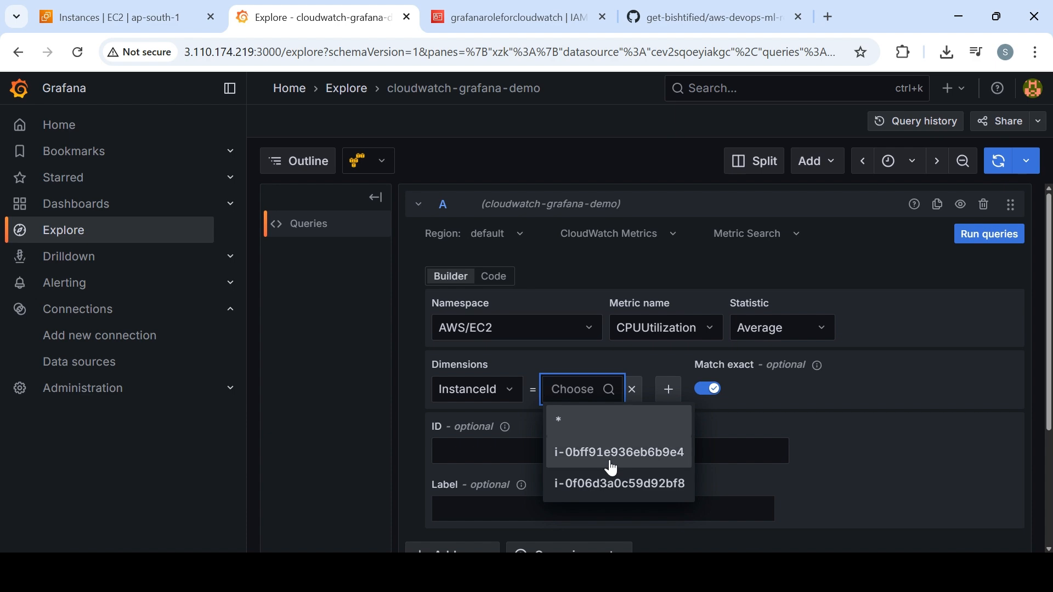
pyautogui.click(340, 375)
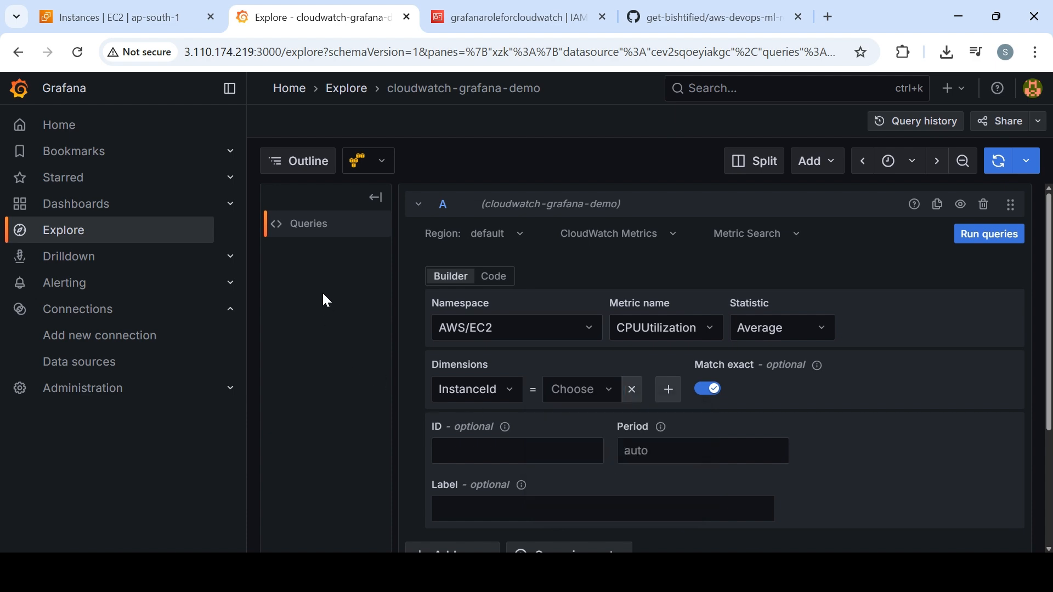
pyautogui.click(147, 30)
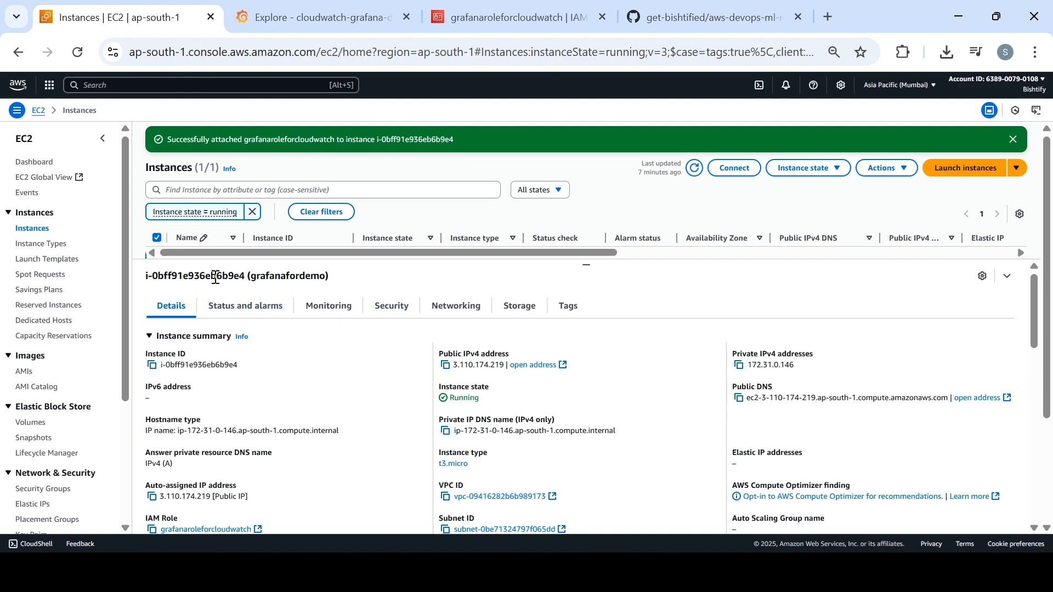
pyautogui.click(352, 22)
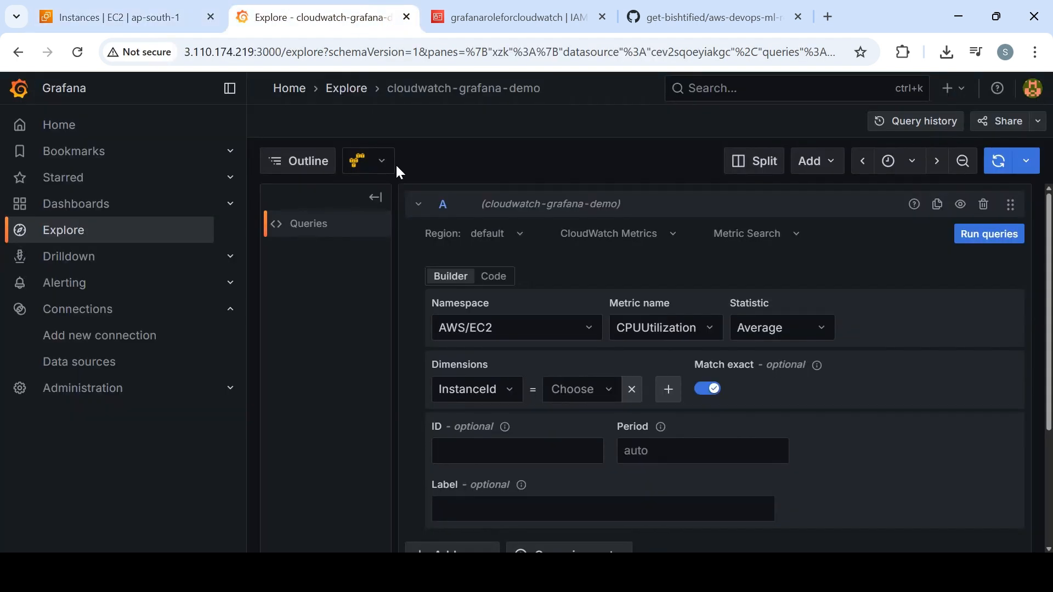
pyautogui.click(580, 389)
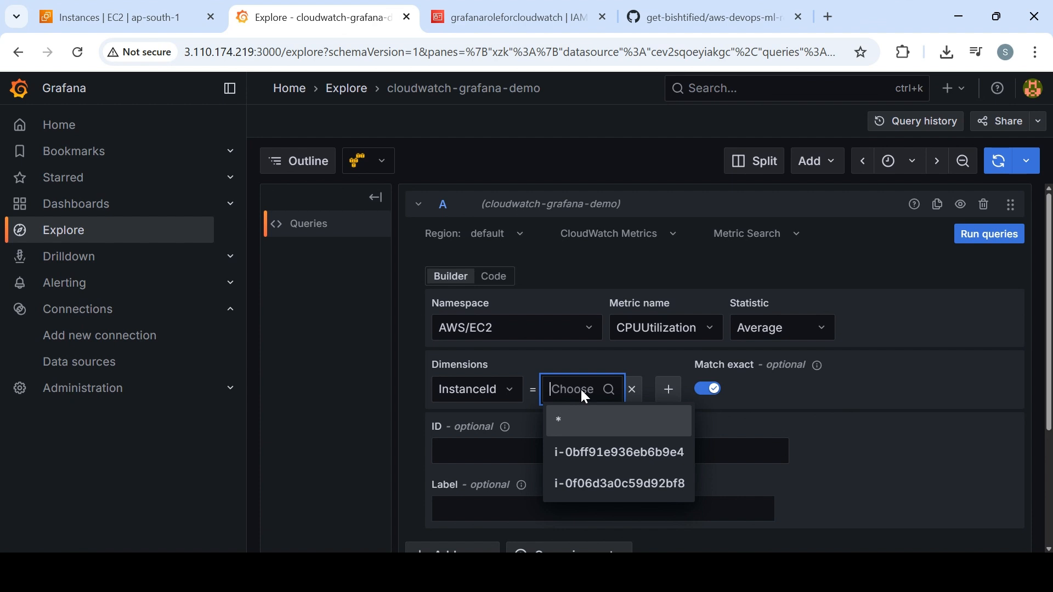
pyautogui.click(619, 451)
# Step: Set the query period to 300 and run the query
pyautogui.scroll(-3, 921, 395)
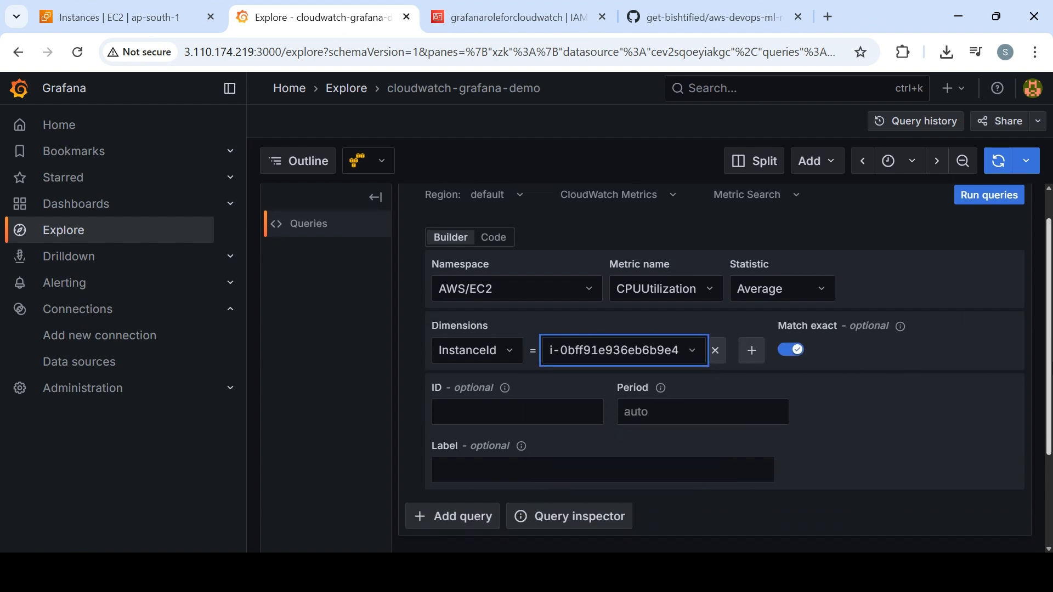
pyautogui.click(625, 304)
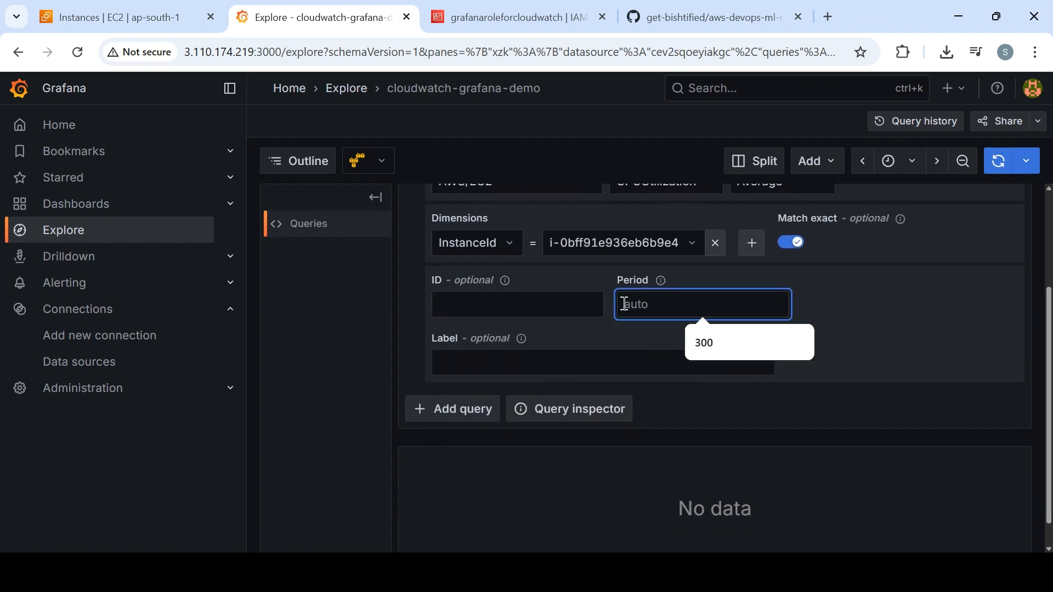
pyautogui.click(721, 349)
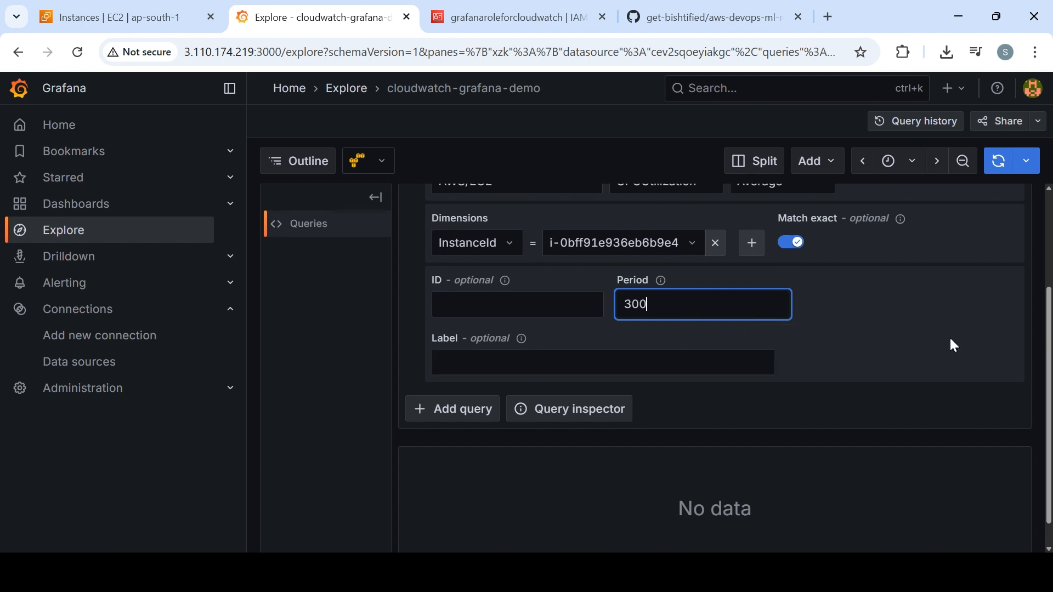
pyautogui.moveTo(1049, 365); pyautogui.dragTo(1049, 306)
pyautogui.scroll(2, 1049, 279)
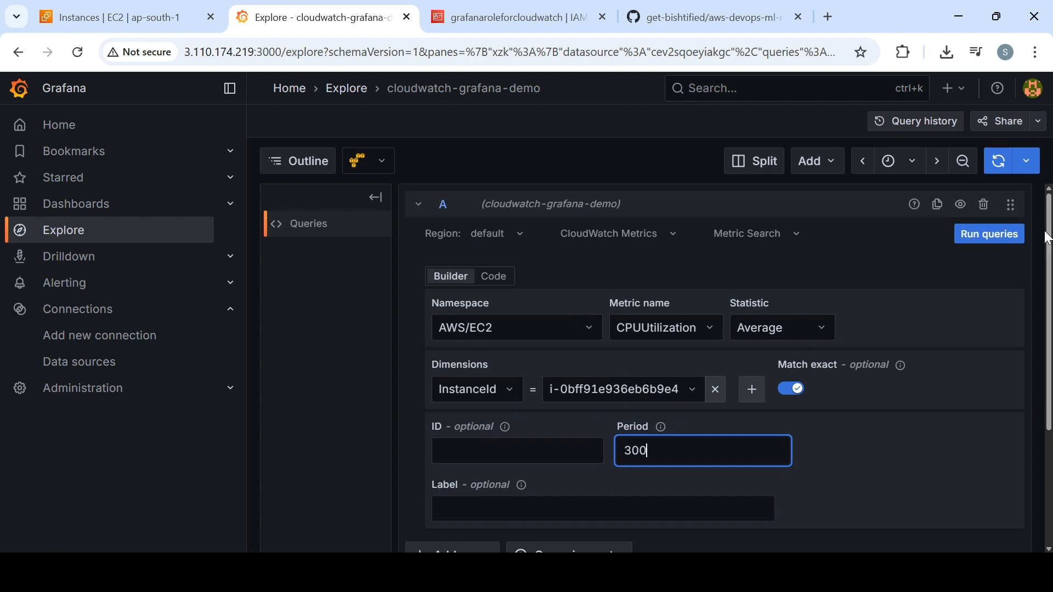
pyautogui.click(984, 246)
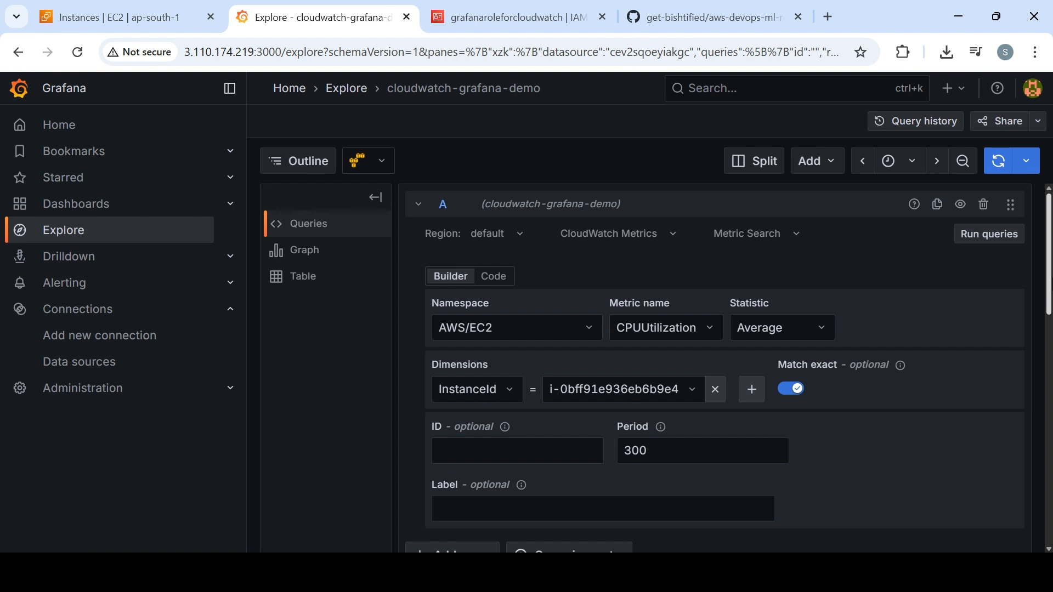
# Step: Examine the query results in the CPUUtilization graph and the table of timestamped values
pyautogui.click(307, 252)
pyautogui.moveTo(1051, 381); pyautogui.dragTo(1037, 340)
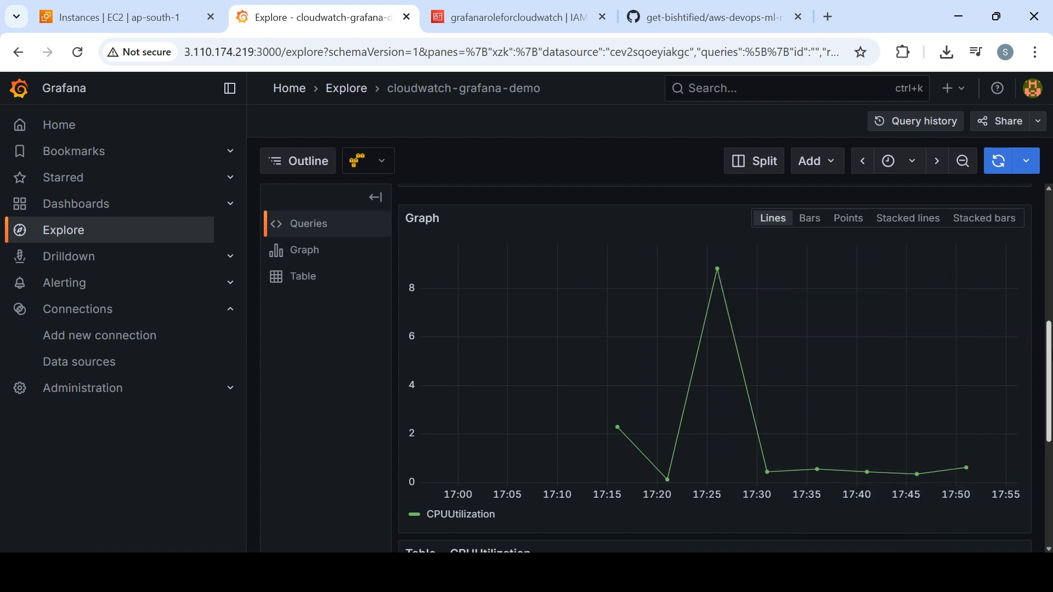
pyautogui.scroll(-5, 713, 367)
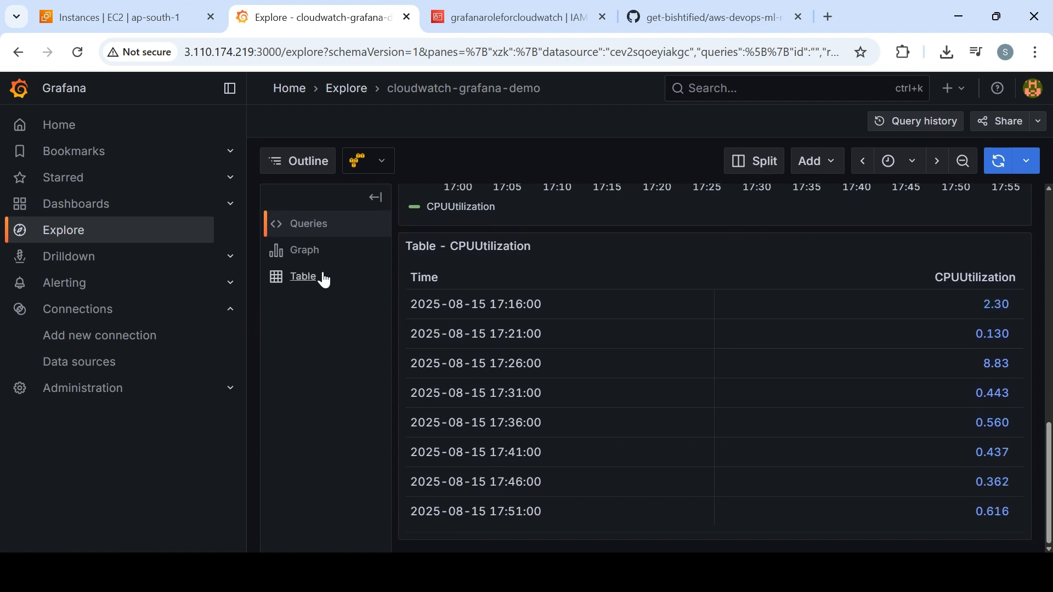
pyautogui.click(501, 303)
pyautogui.click(306, 251)
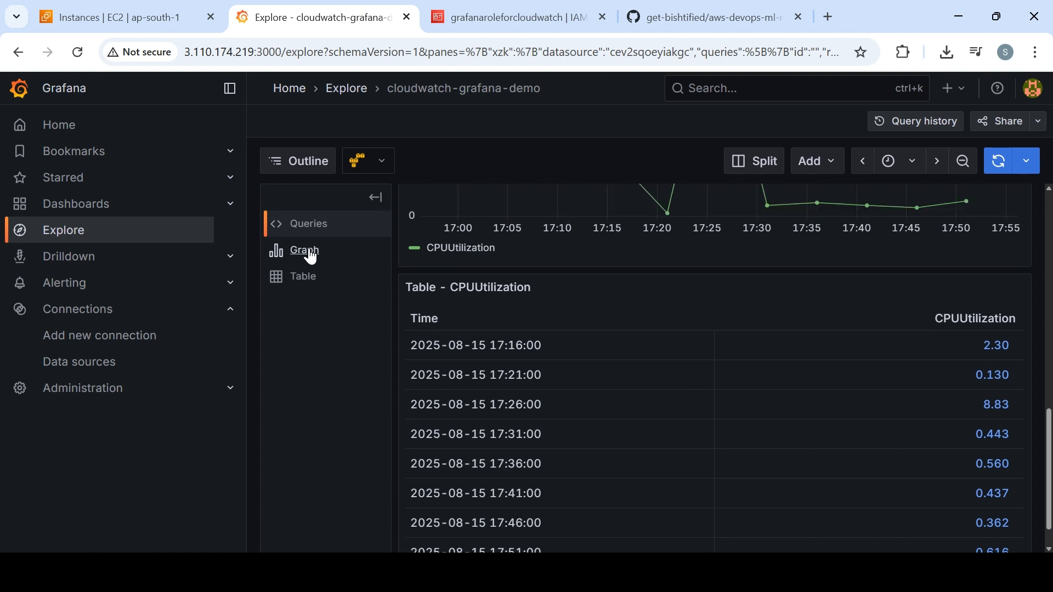
pyautogui.moveTo(1049, 377); pyautogui.dragTo(1051, 335)
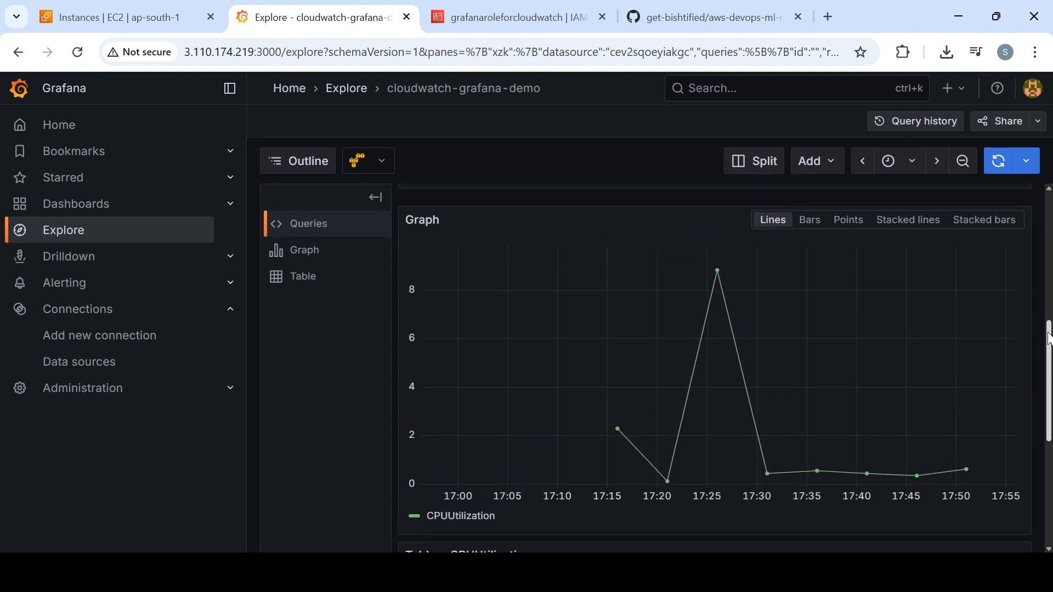
# Step: Display the CPUUtilization graph as bars, points and stacked lines, ending with the stacked bars style
pyautogui.click(810, 226)
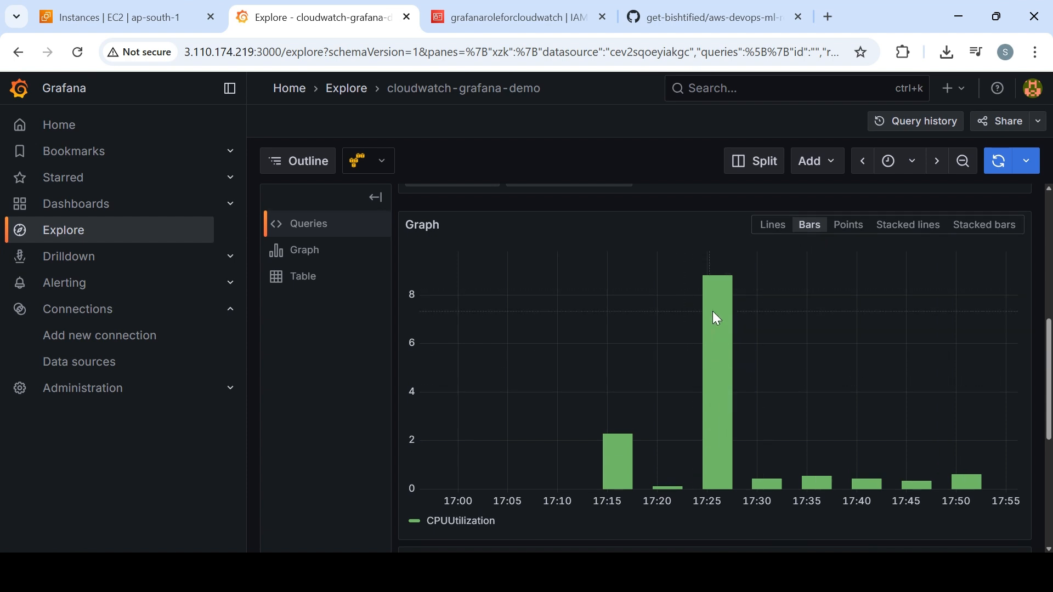
pyautogui.click(849, 231)
pyautogui.moveTo(719, 276)
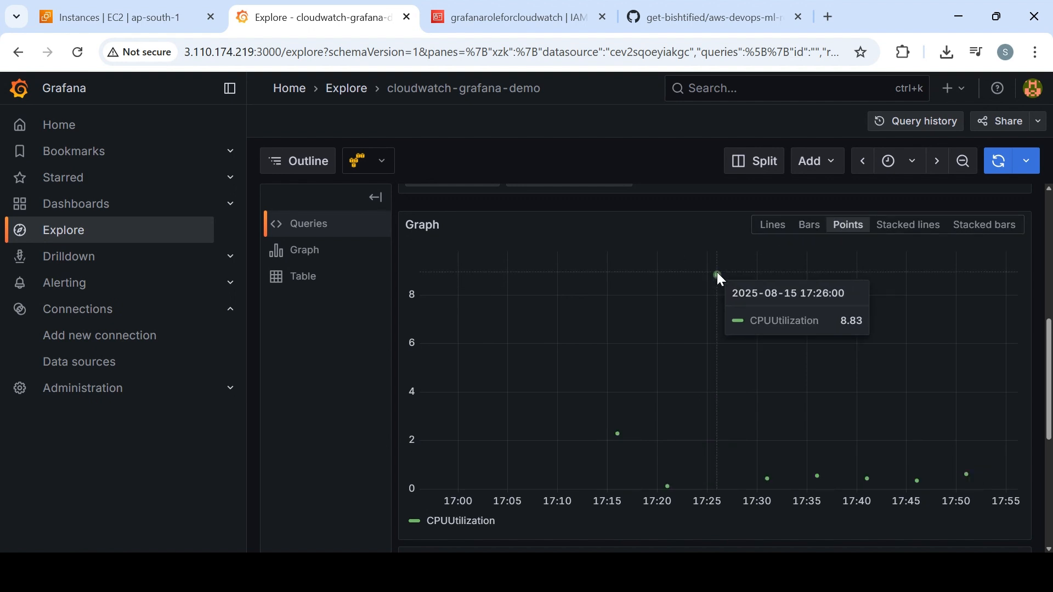
pyautogui.click(908, 230)
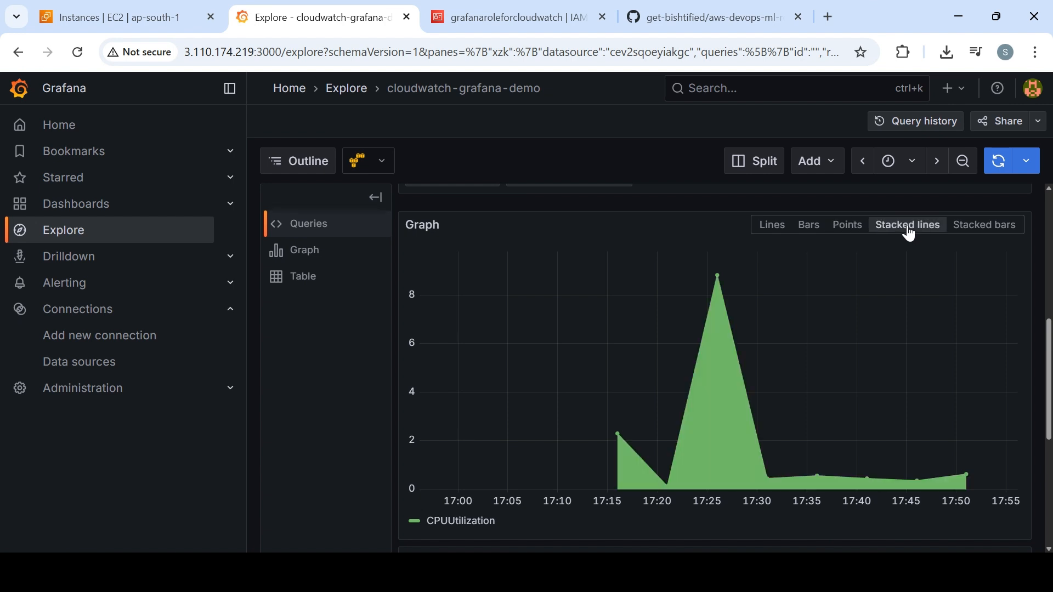
pyautogui.click(986, 228)
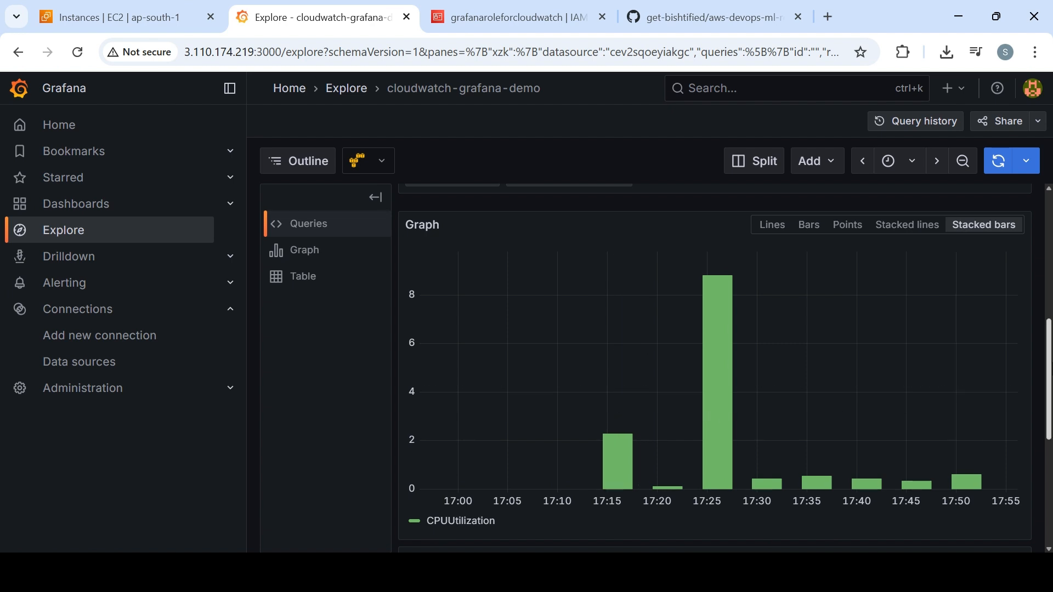
# Step: Look over the results table below the graph and open the Dashboards page
pyautogui.scroll(-3, 719, 363)
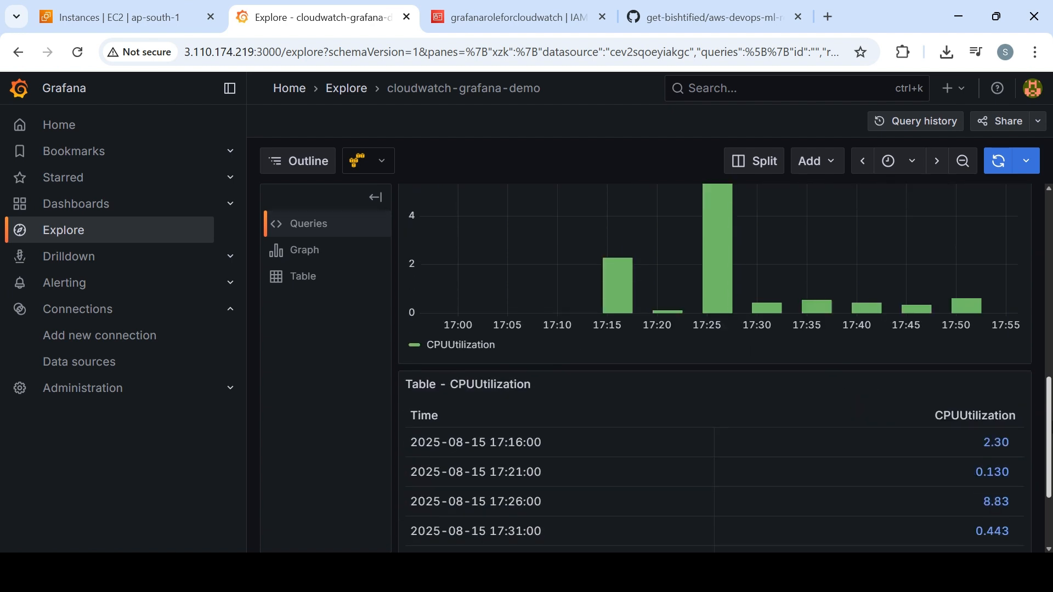
pyautogui.scroll(-3, 719, 362)
pyautogui.moveTo(1050, 476); pyautogui.dragTo(1039, 239)
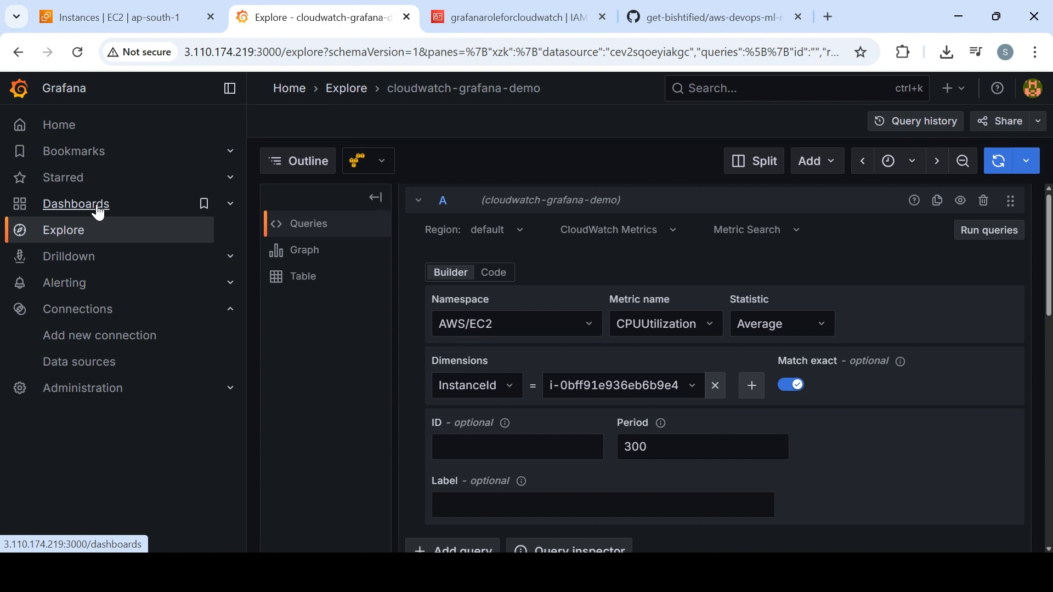
pyautogui.click(231, 205)
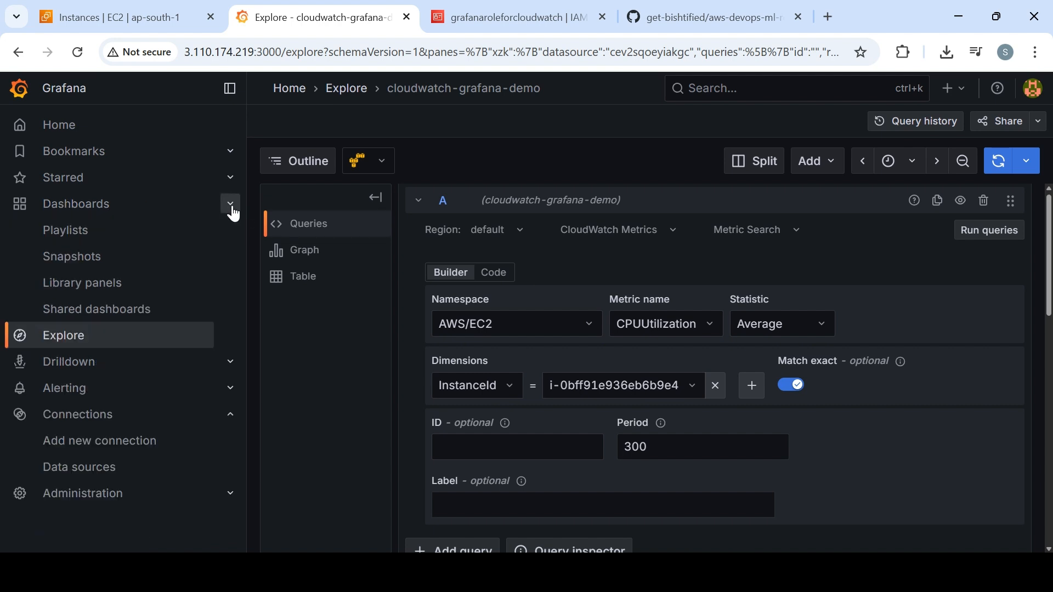
pyautogui.click(86, 216)
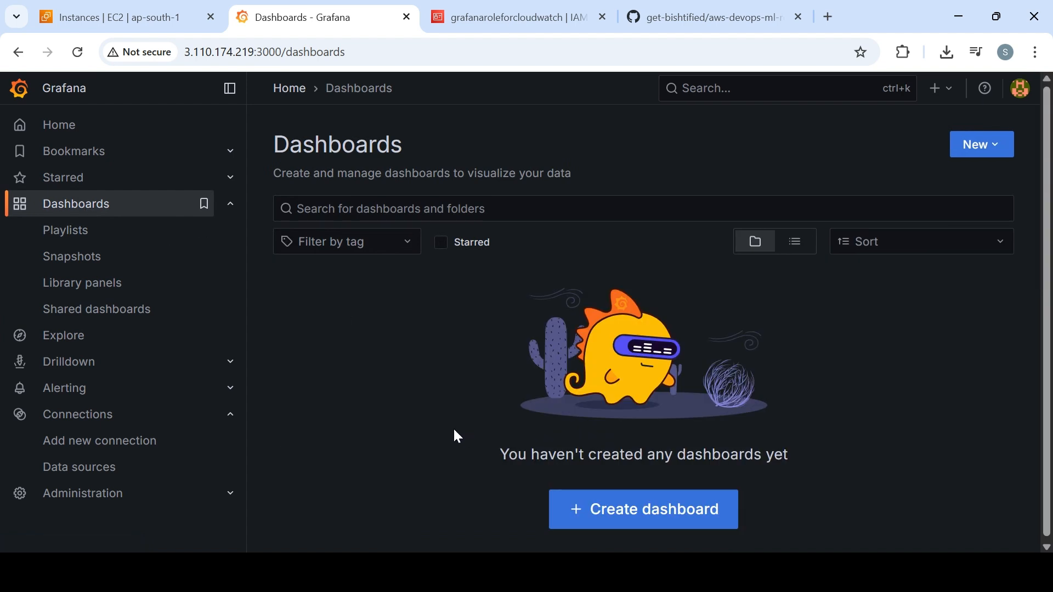
# Step: Create a new dashboard with a Time series visualization that uses the cloudwatch-grafana-demo data source
pyautogui.click(609, 509)
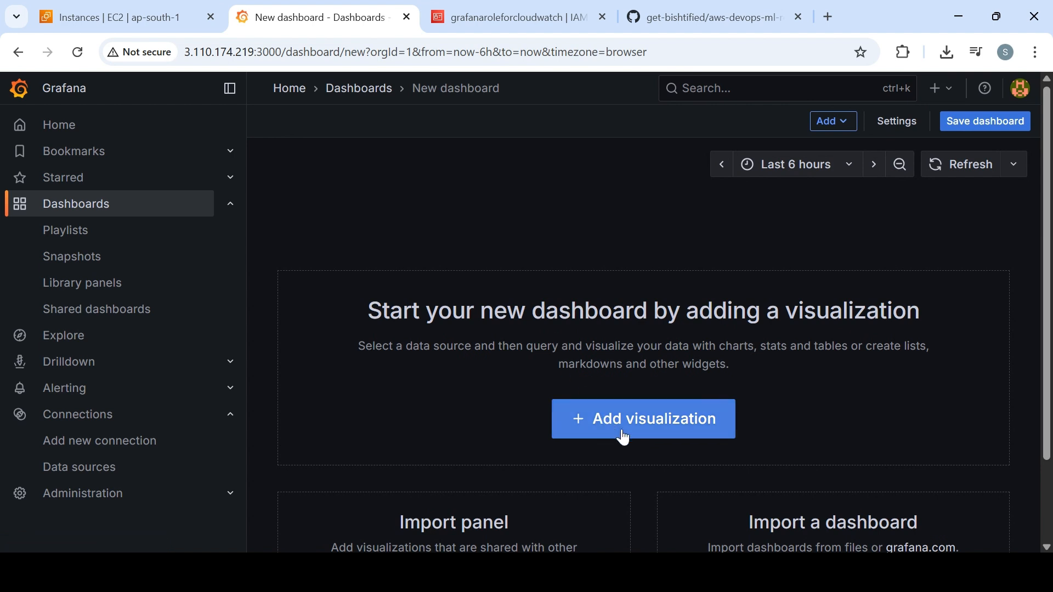
pyautogui.click(670, 427)
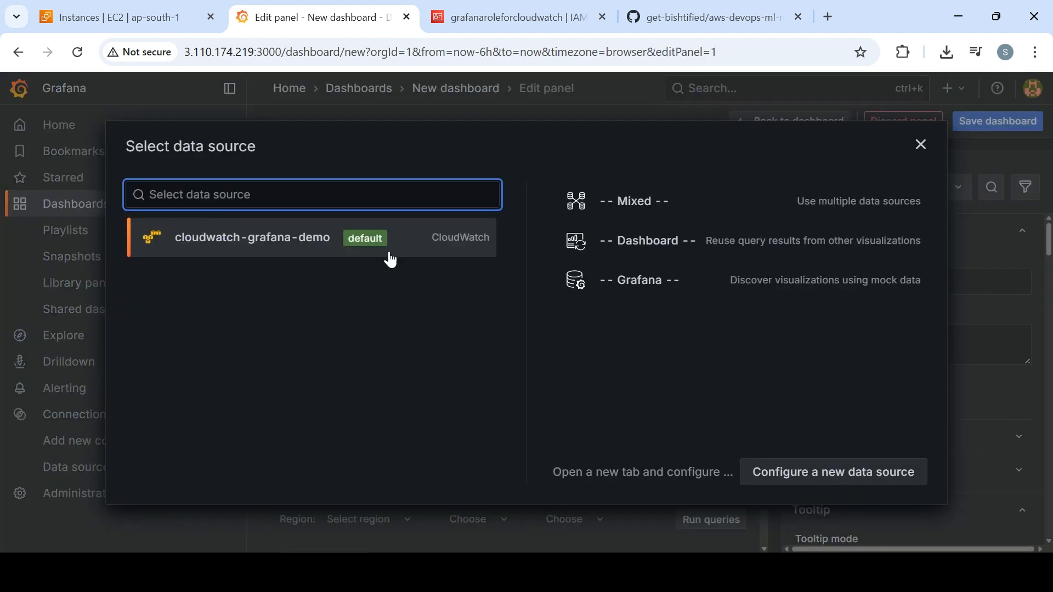
pyautogui.click(285, 244)
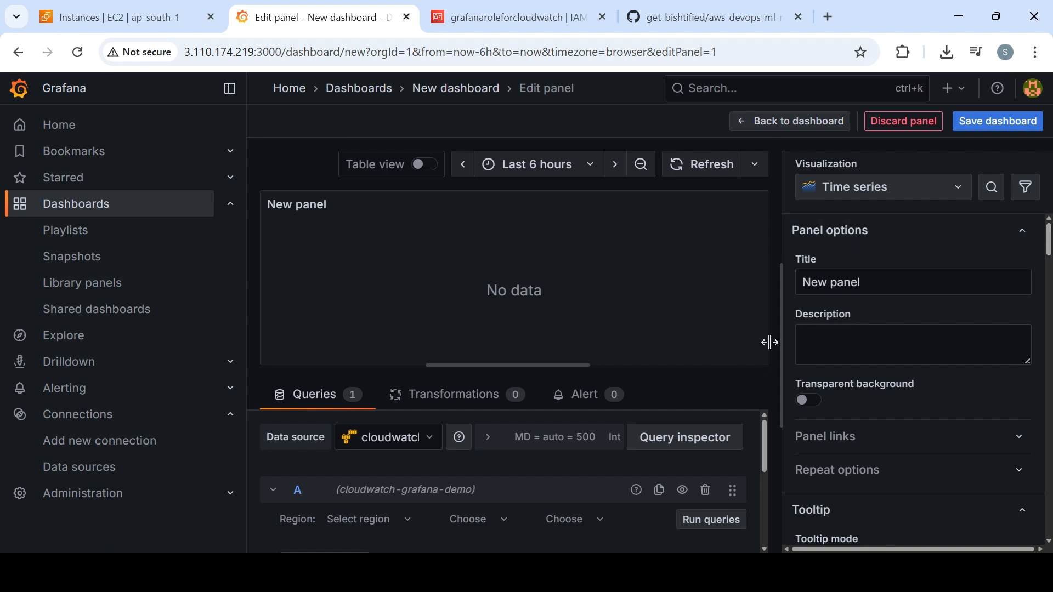
pyautogui.click(897, 190)
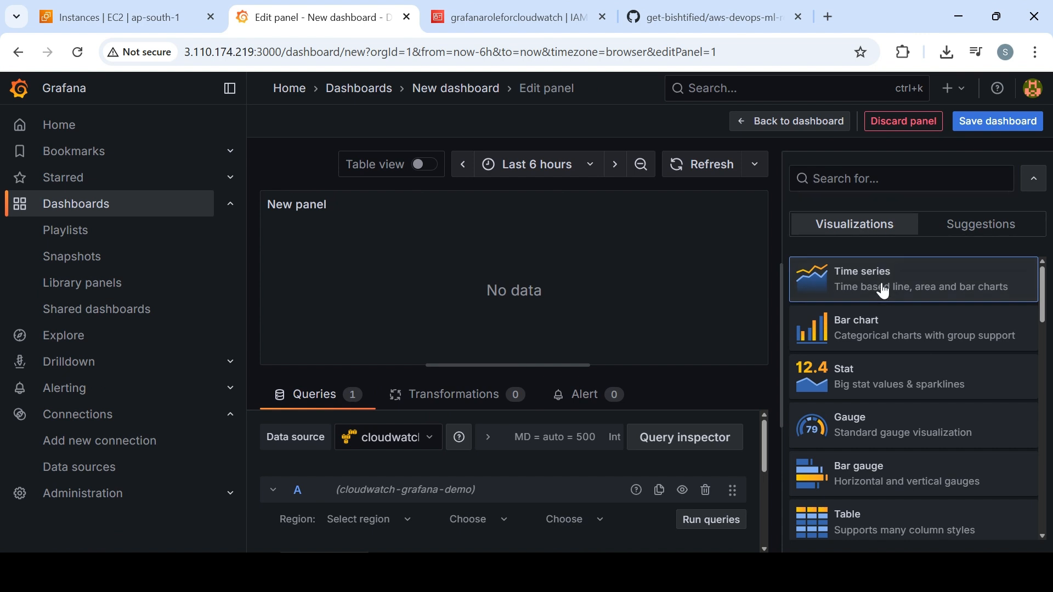
pyautogui.click(884, 281)
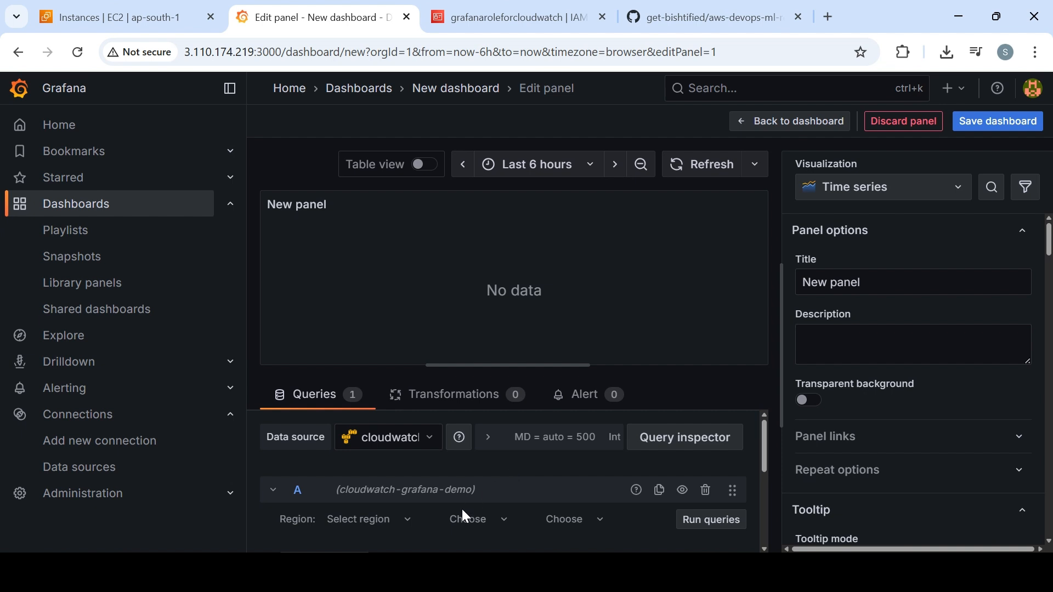
# Step: Set query A to the ap-south-1 region, using CloudWatch Metrics with Metric Search
pyautogui.click(395, 520)
pyautogui.click(387, 499)
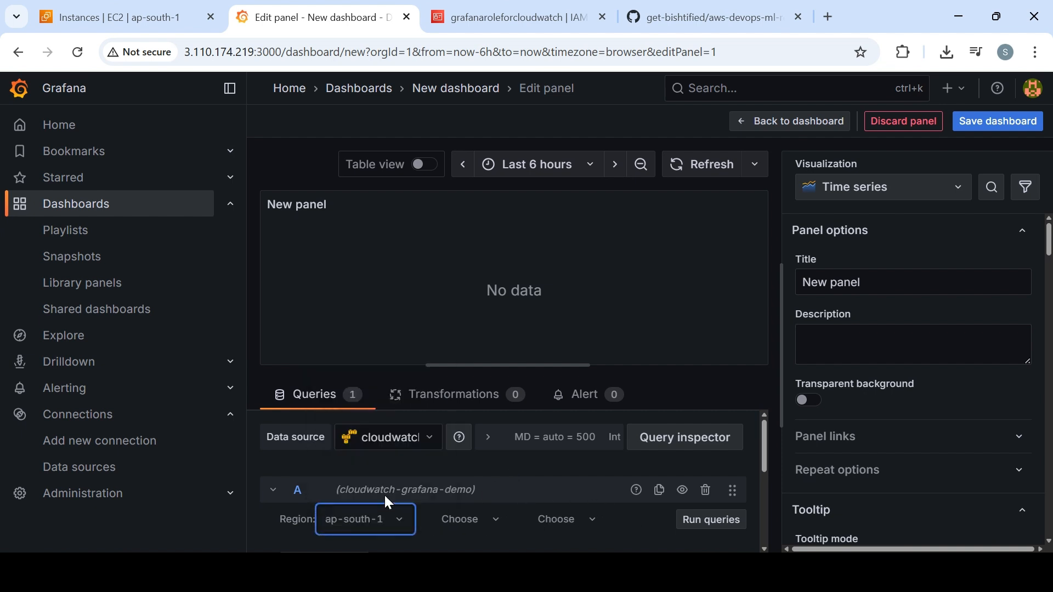
pyautogui.click(479, 520)
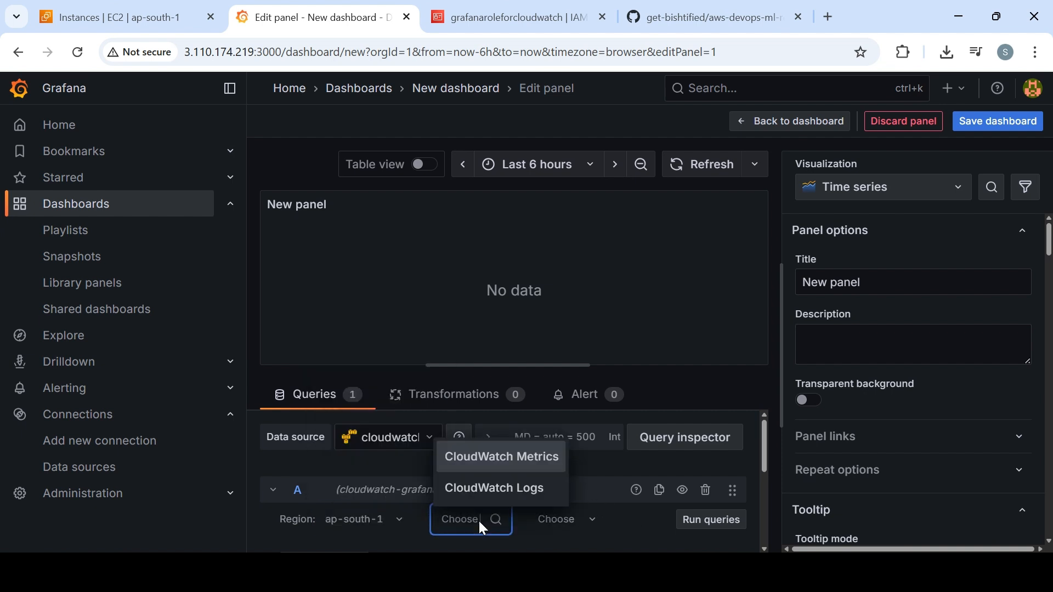
pyautogui.click(545, 463)
pyautogui.click(623, 526)
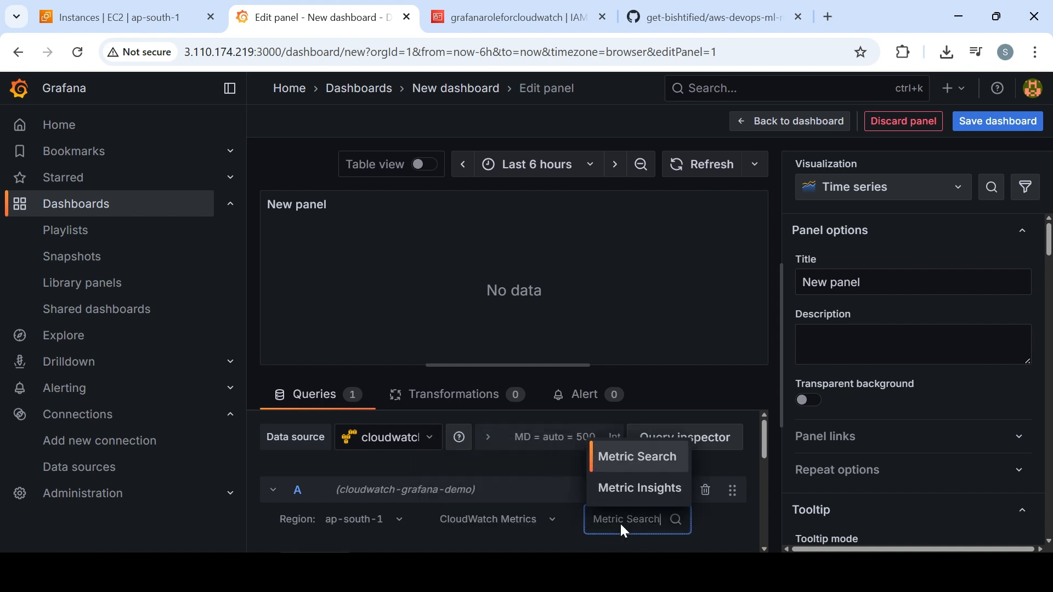
pyautogui.click(571, 329)
# Step: Enlarge the query editor area and set the namespace to AWS/EC2 and the metric name to CPUUtilization
pyautogui.moveTo(764, 436); pyautogui.dragTo(768, 472)
pyautogui.moveTo(769, 483); pyautogui.dragTo(765, 478)
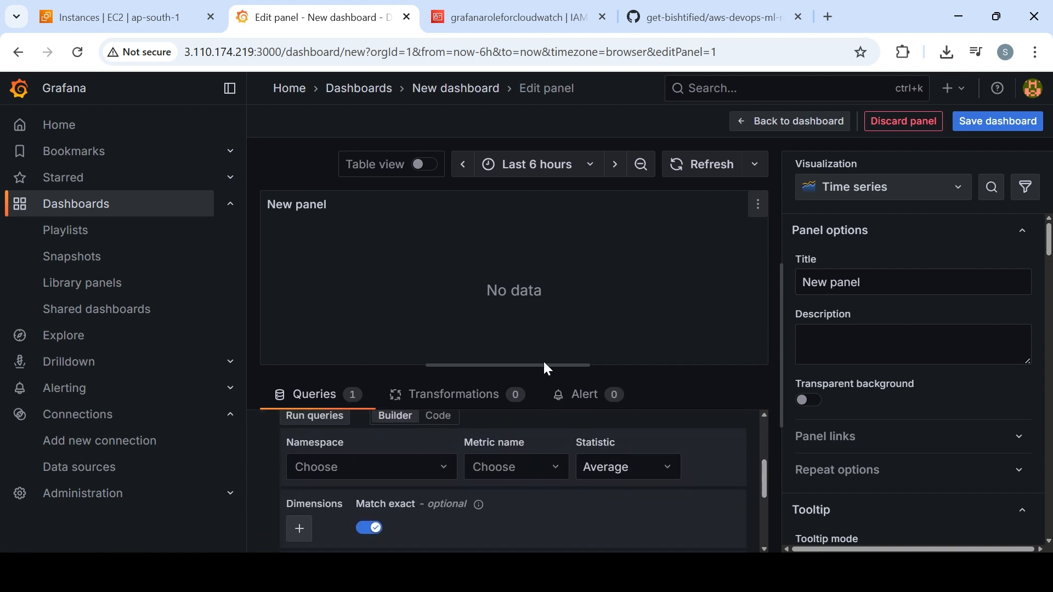
pyautogui.moveTo(546, 365); pyautogui.dragTo(532, 213)
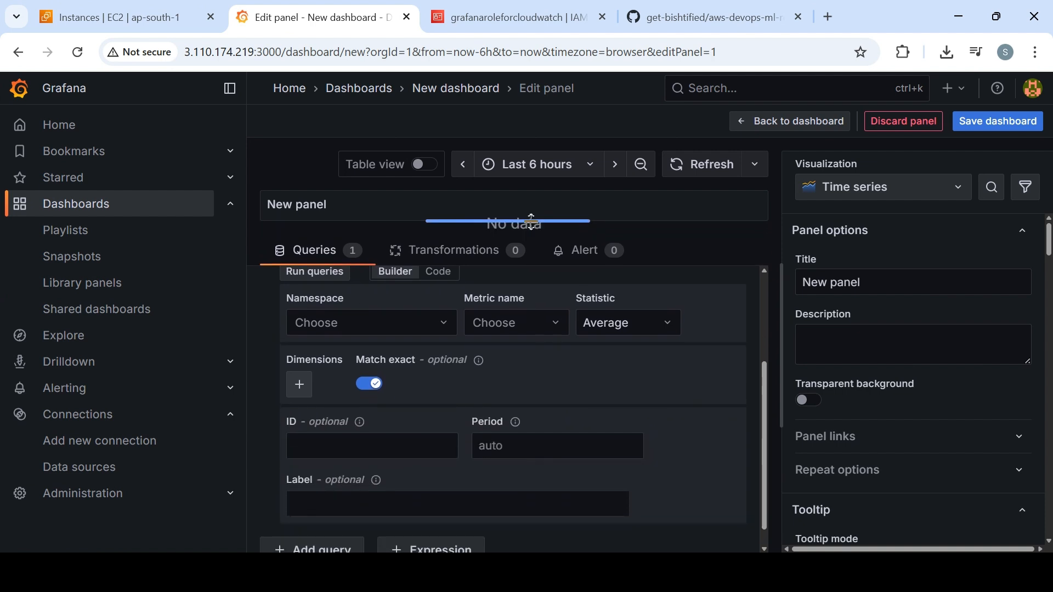
pyautogui.click(402, 324)
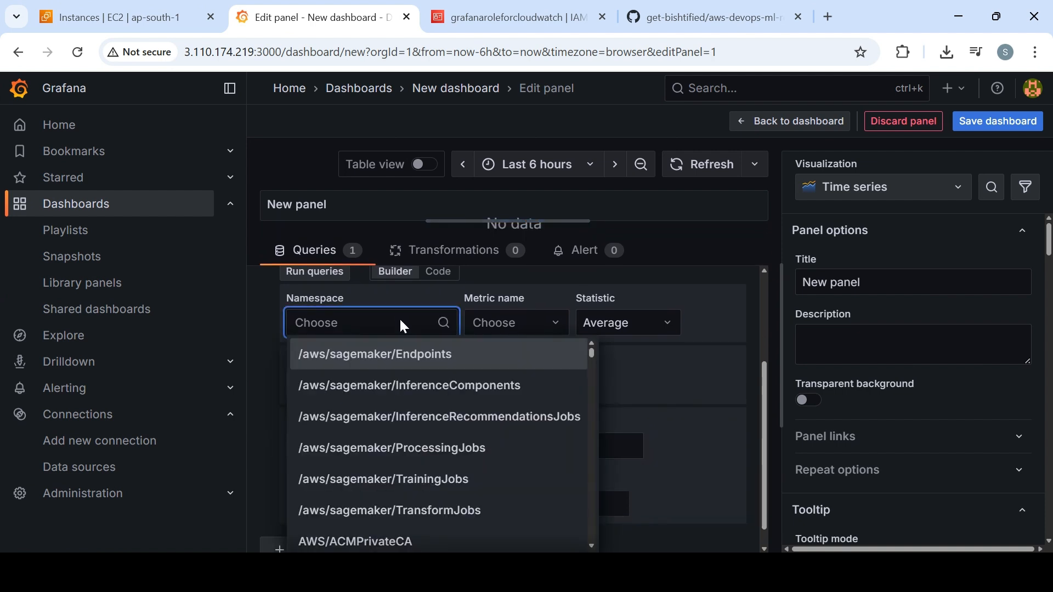
pyautogui.write('ec2')
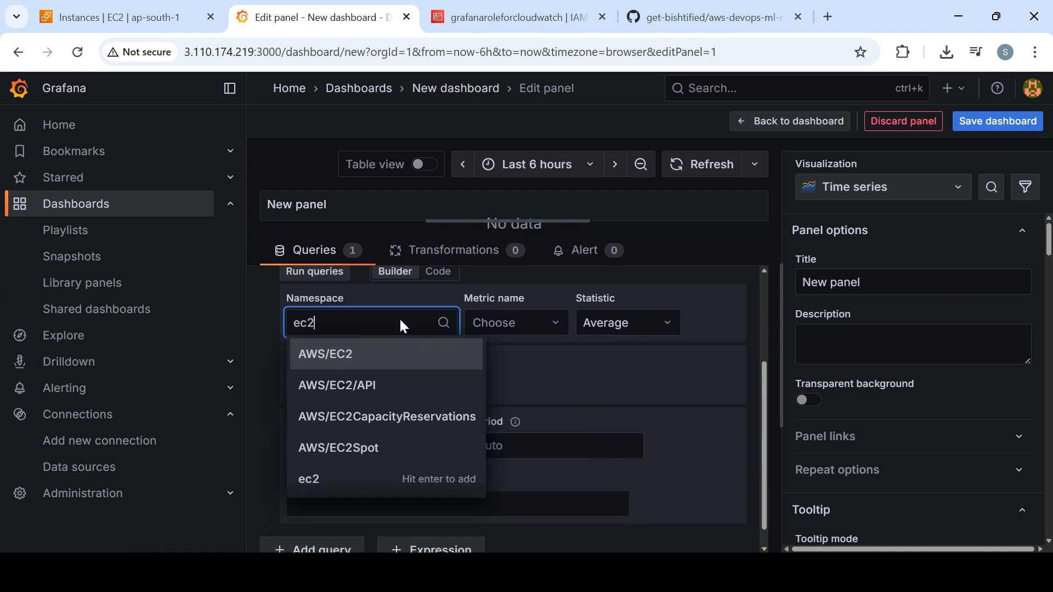
pyautogui.click(370, 356)
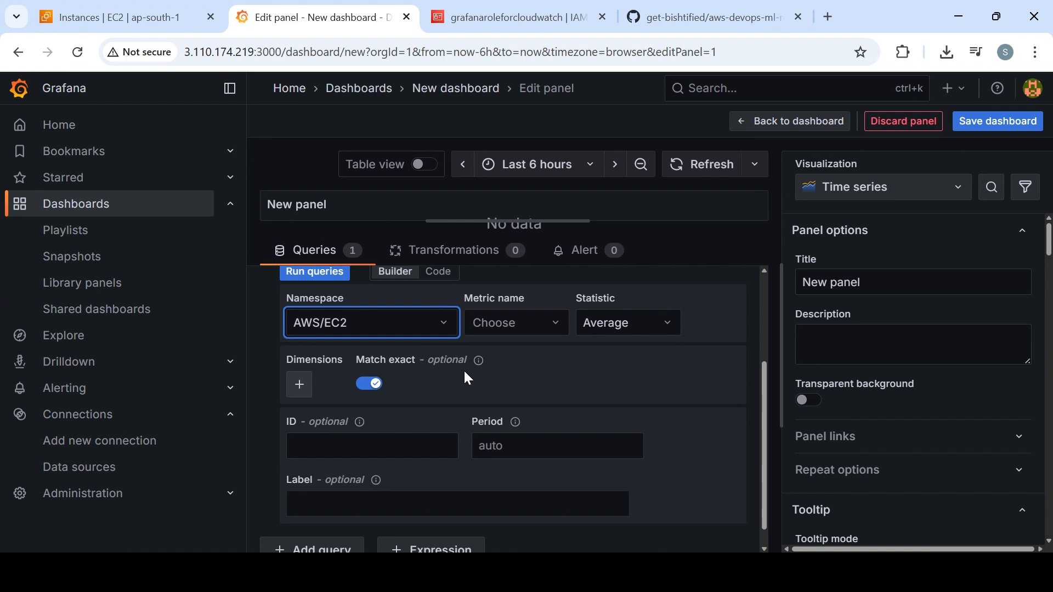
pyautogui.click(504, 326)
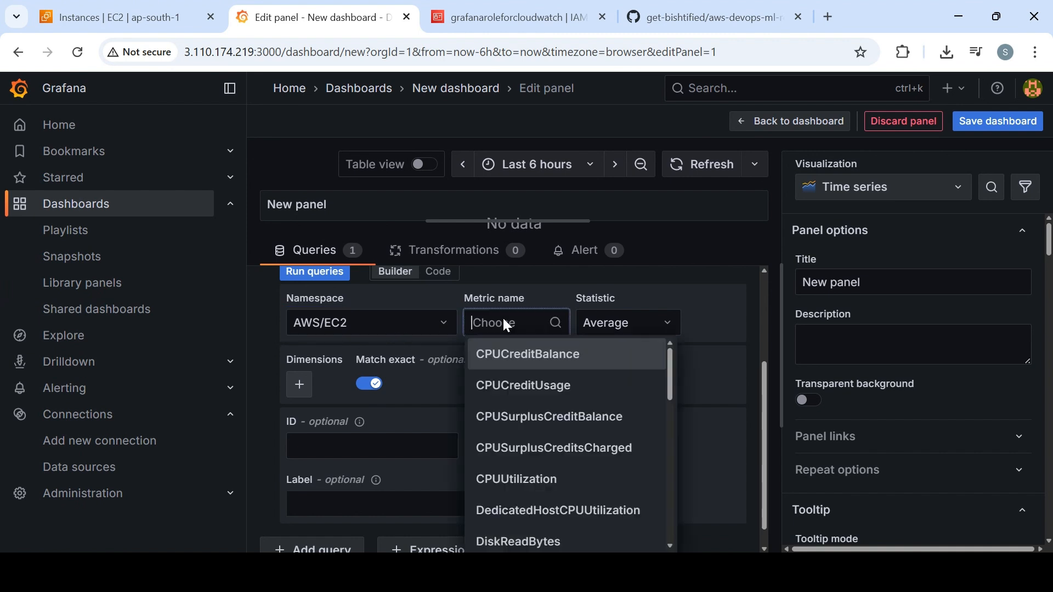
pyautogui.click(539, 480)
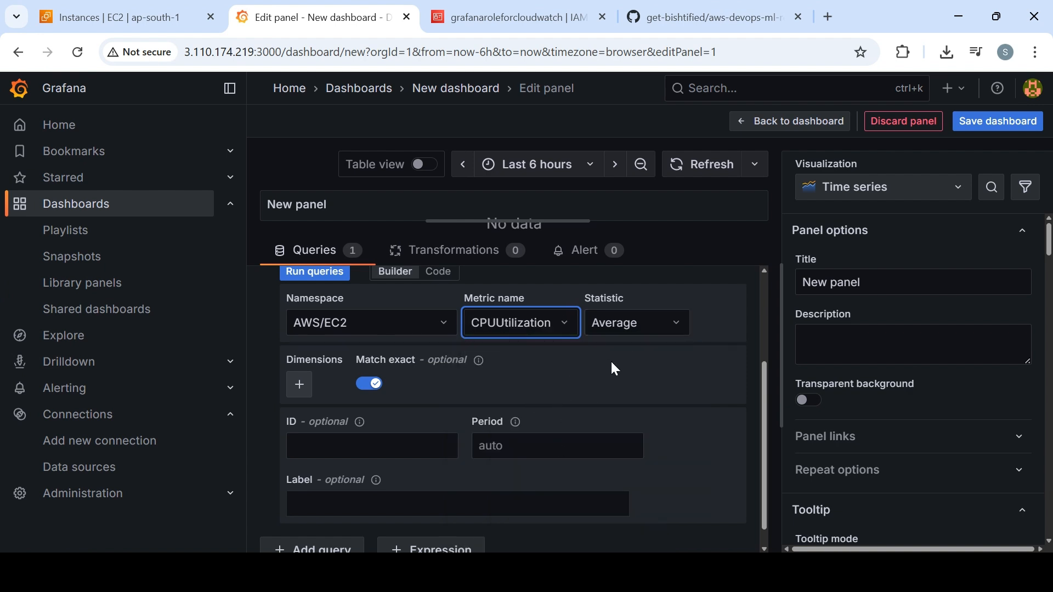
# Step: Add a query dimension that matches InstanceId to i-0bff91e936eb6b9e4
pyautogui.click(299, 384)
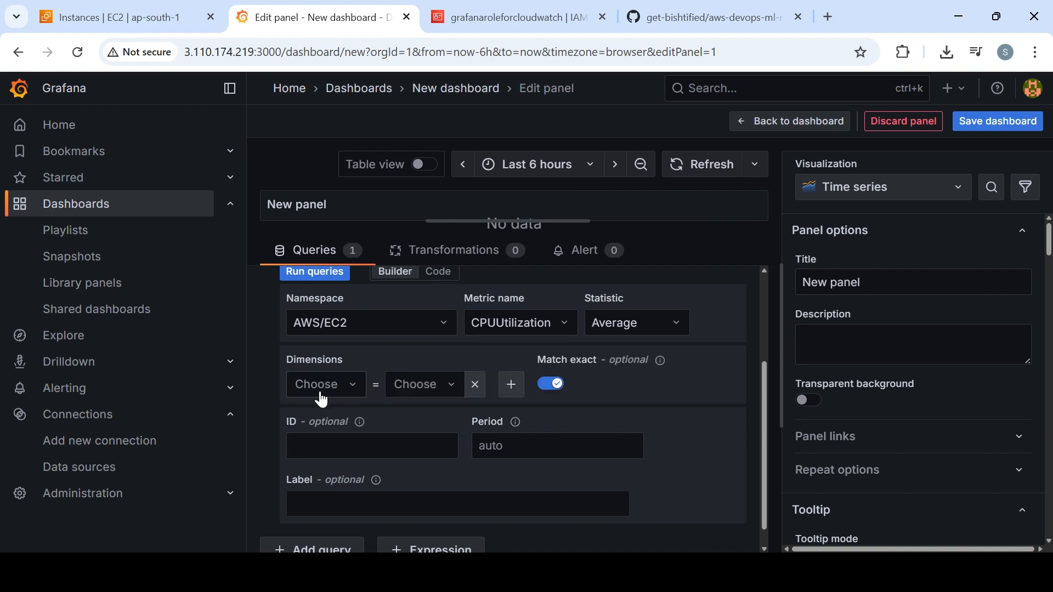
pyautogui.click(329, 389)
pyautogui.click(375, 480)
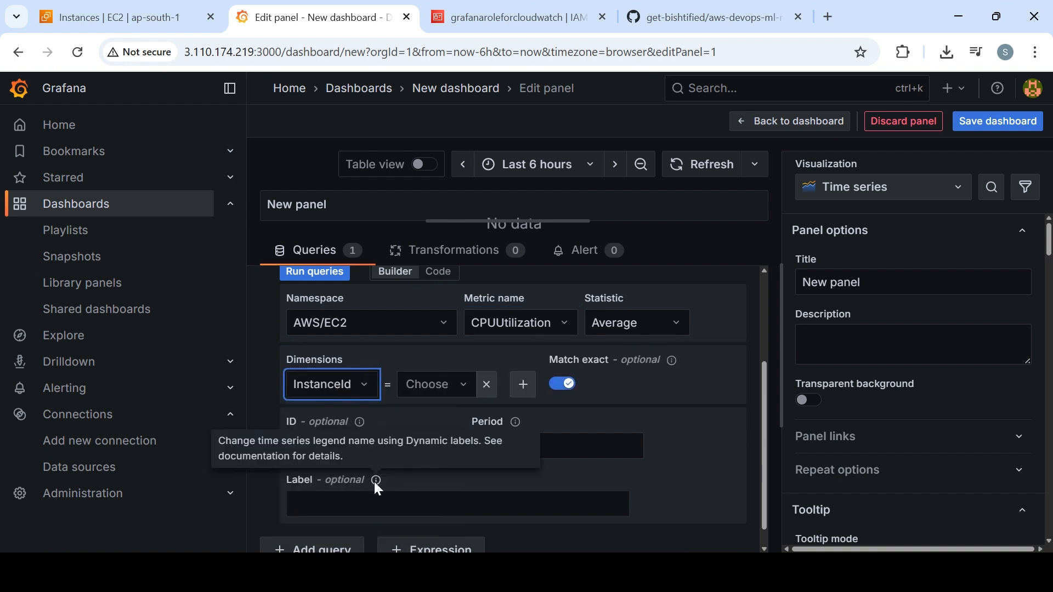
pyautogui.click(459, 381)
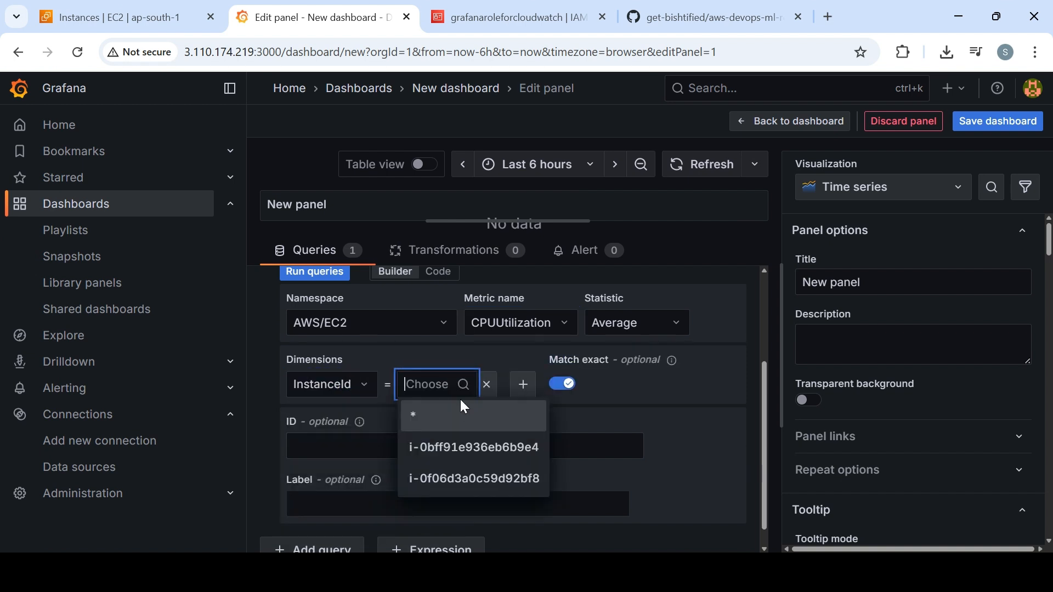
pyautogui.click(553, 442)
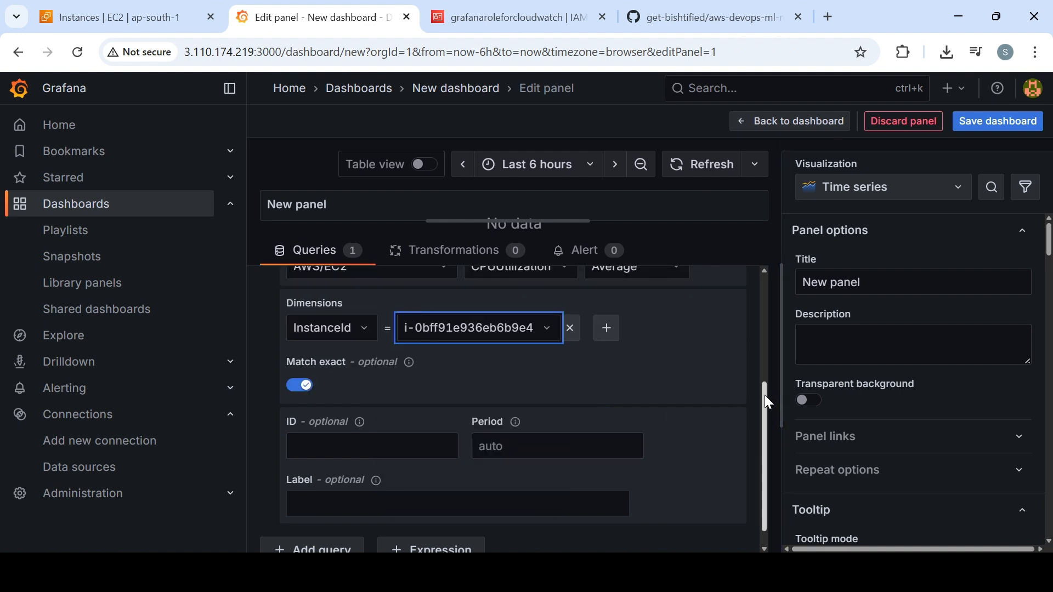
# Step: Set the query period to 300 and look over the panel options
pyautogui.moveTo(765, 394); pyautogui.dragTo(762, 427)
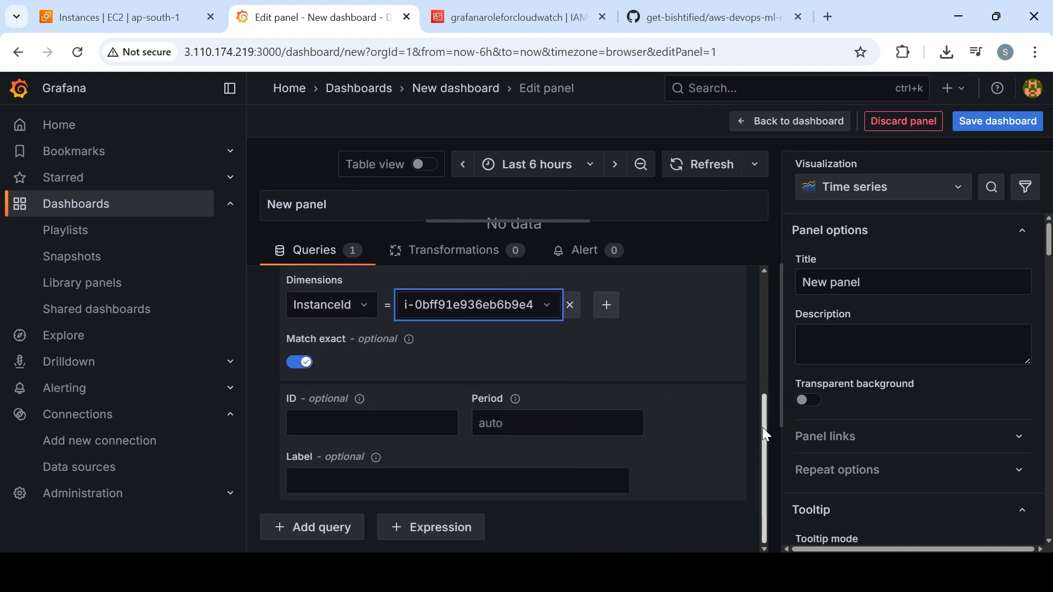
pyautogui.click(501, 423)
pyautogui.click(573, 475)
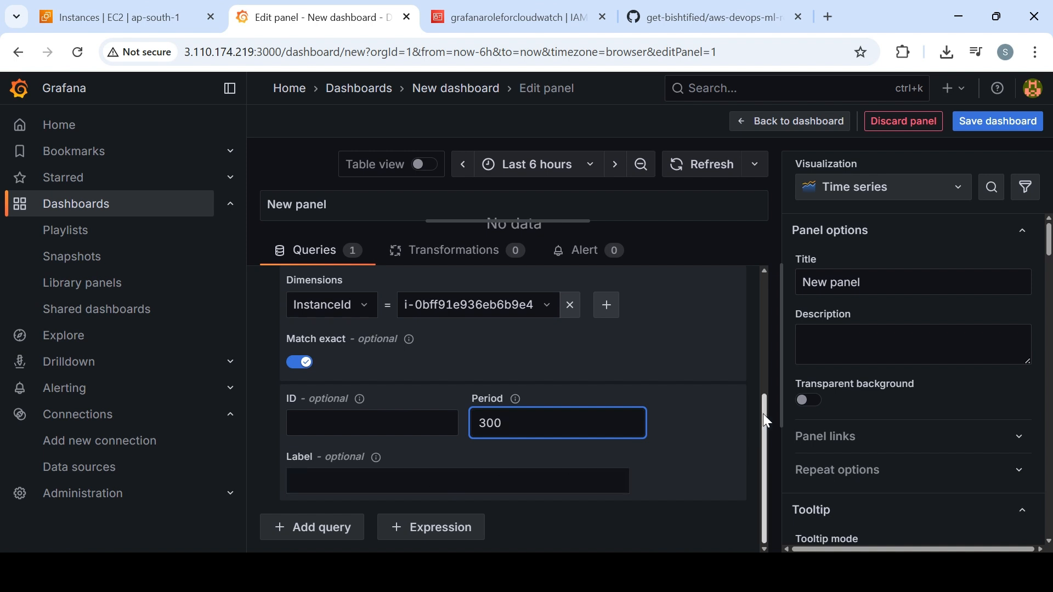
pyautogui.scroll(-4, 1047, 262)
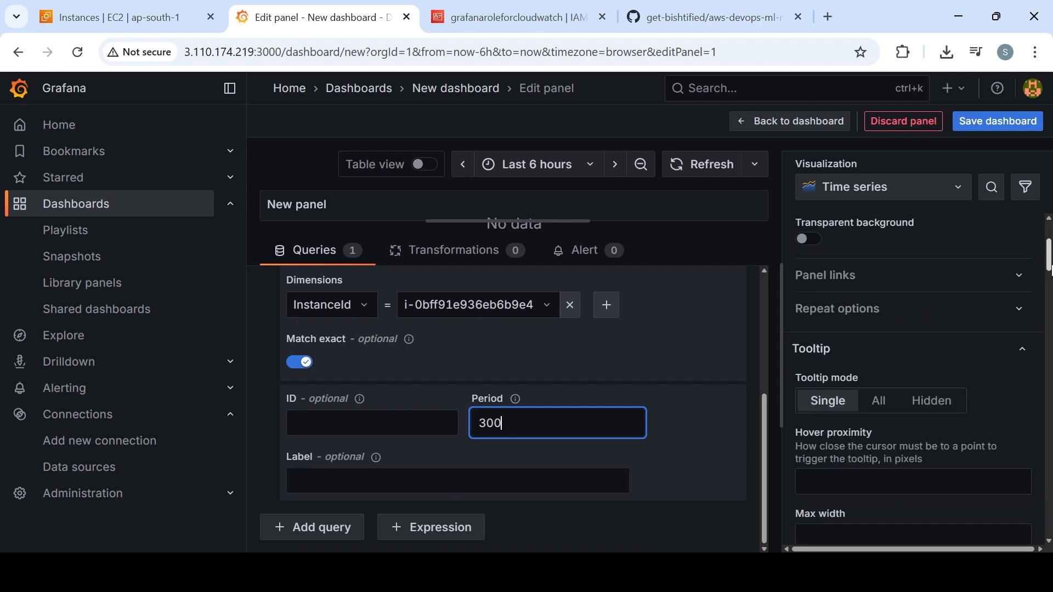
pyautogui.scroll(4, 813, 299)
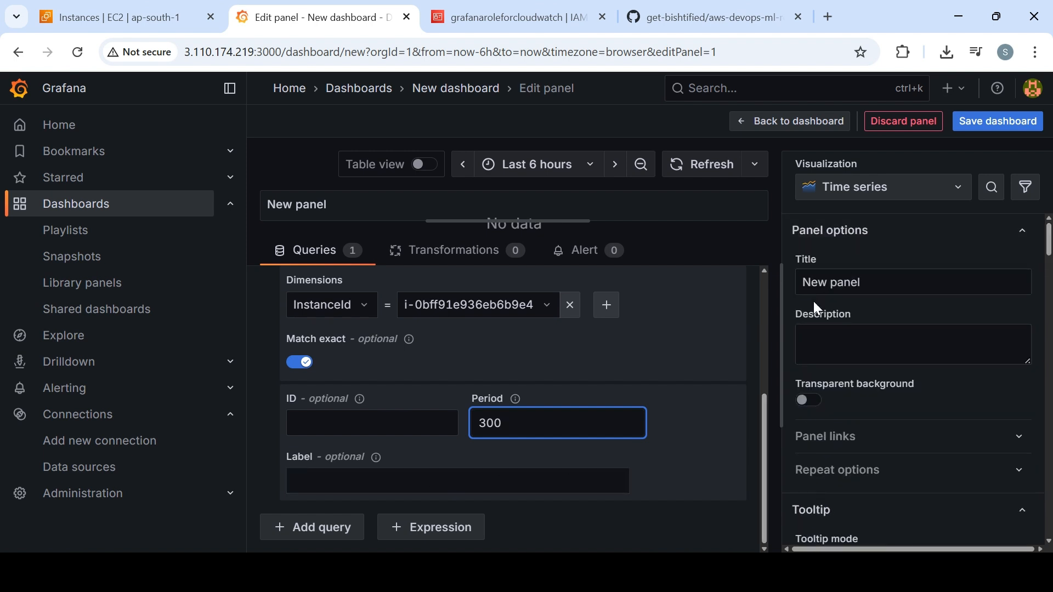
pyautogui.moveTo(761, 414); pyautogui.dragTo(761, 284)
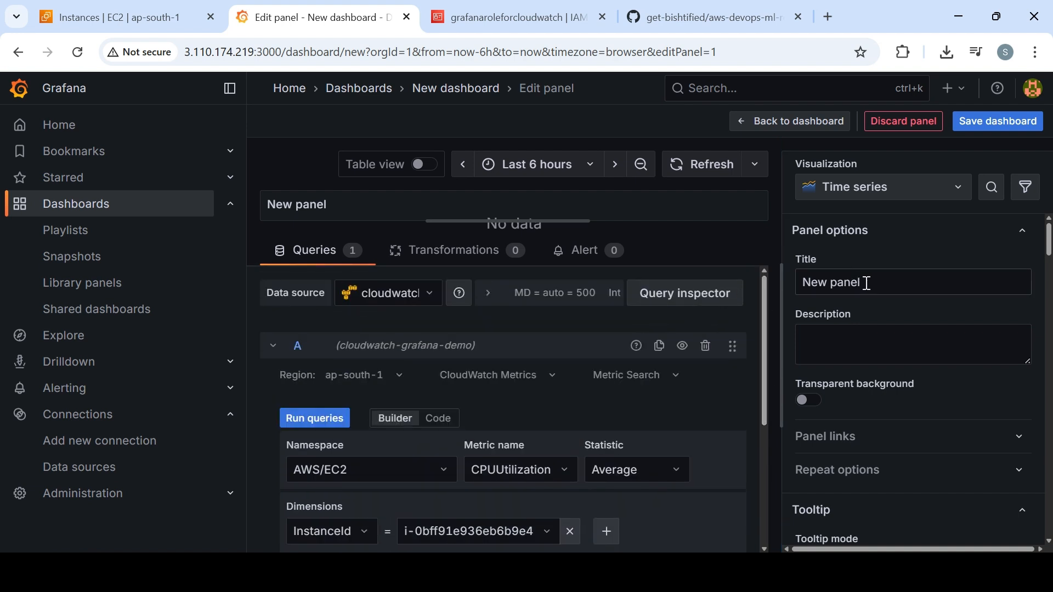
# Step: Start saving the dashboard and review its list of pending changes before returning to the save details
pyautogui.click(991, 122)
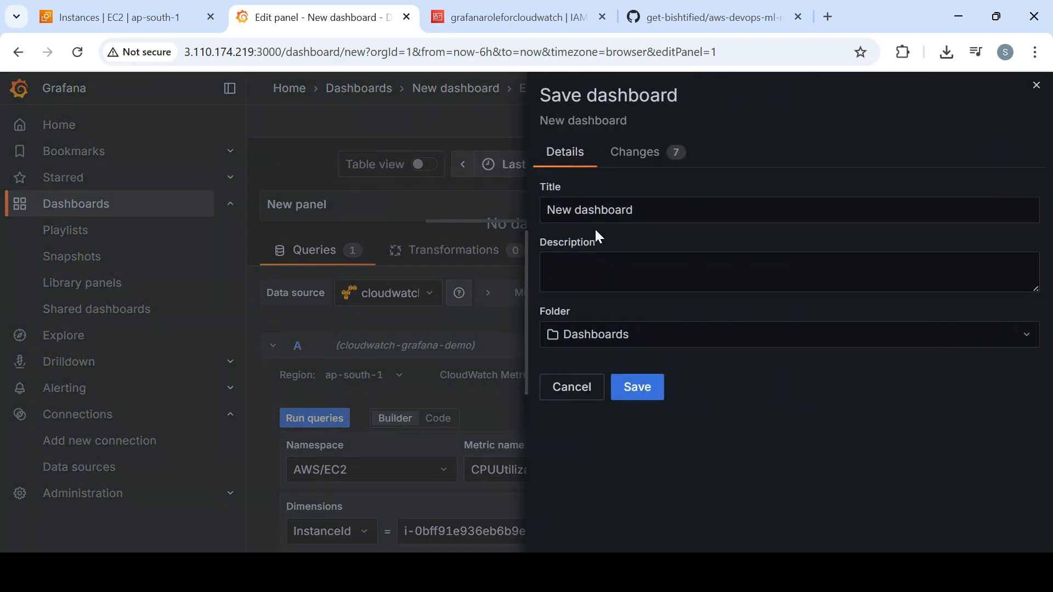
pyautogui.click(638, 160)
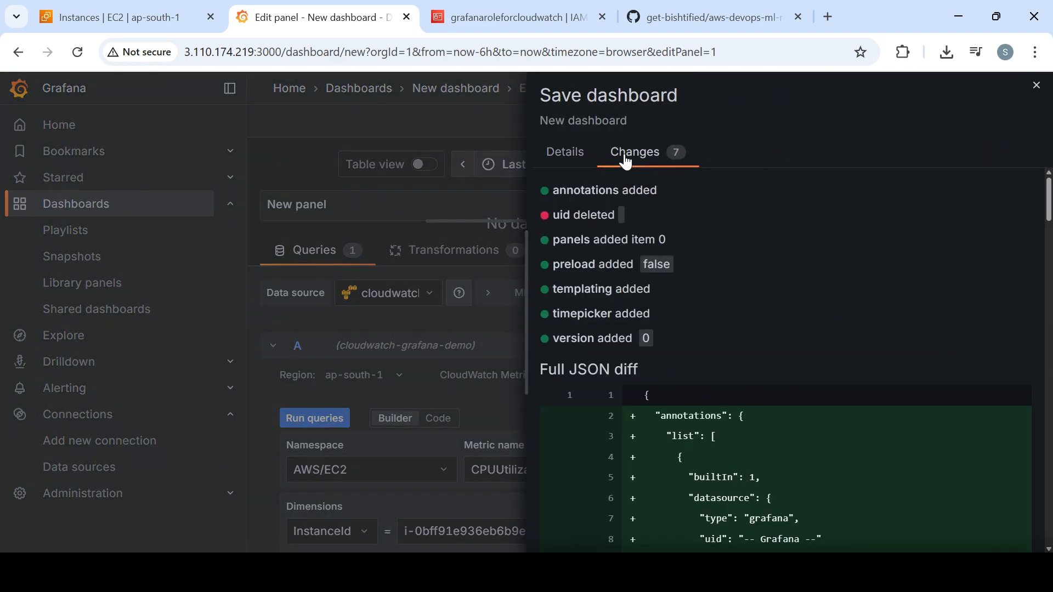
pyautogui.click(568, 154)
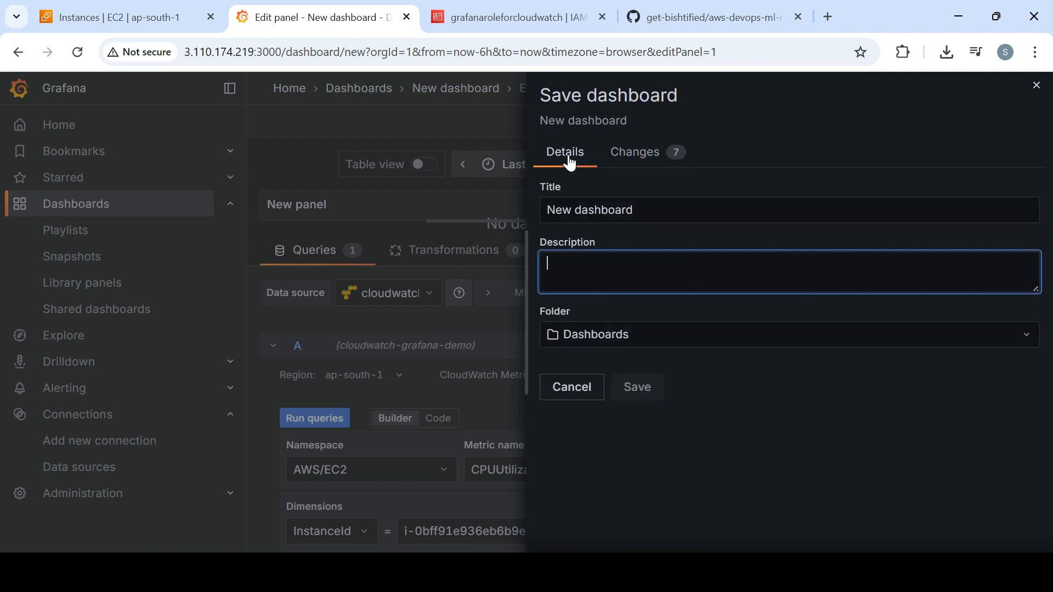
# Step: Title the dashboard my-demo-dashboard and save it in the Dashboards folder
pyautogui.click(651, 210)
pyautogui.moveTo(652, 210); pyautogui.dragTo(500, 214)
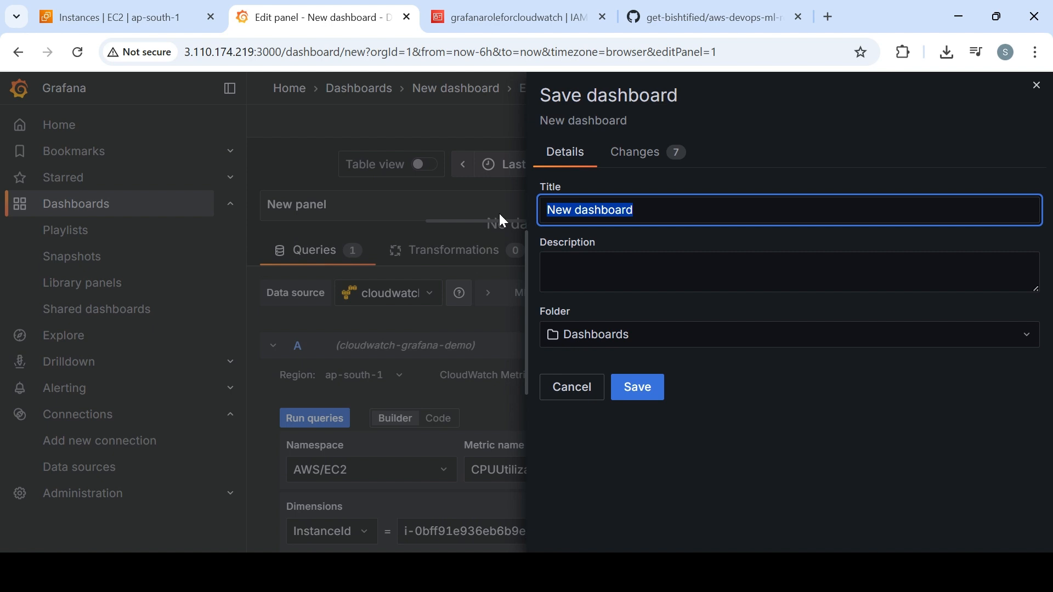
pyautogui.write('my-dem')
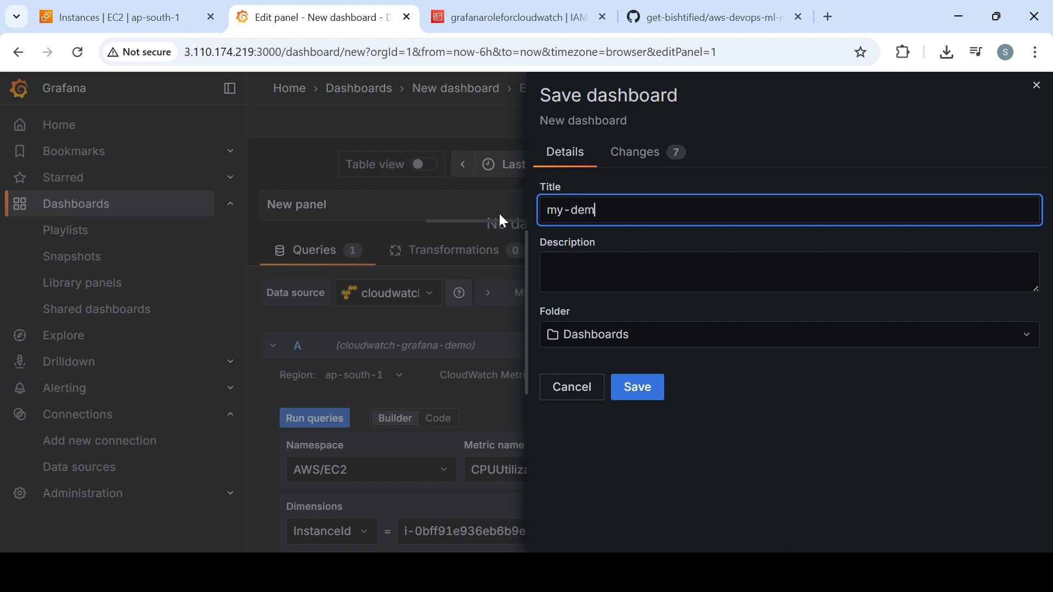
pyautogui.write('o-dashborad')
pyautogui.press('BackSpace')
pyautogui.press('BackSpace')
pyautogui.press('BackSpace')
pyautogui.write('ard')
pyautogui.click(616, 337)
pyautogui.click(622, 373)
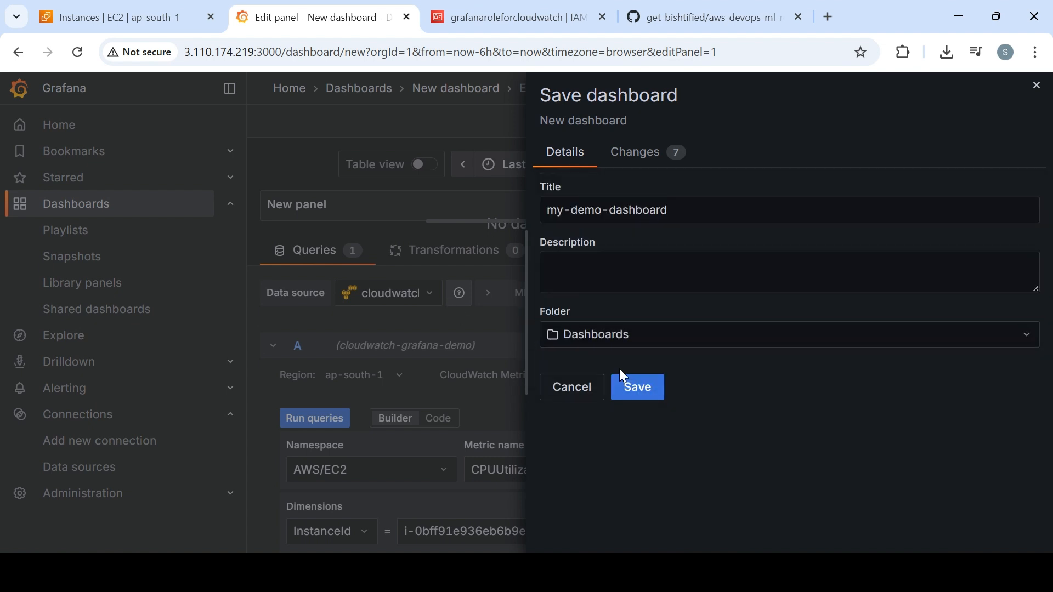
pyautogui.click(636, 387)
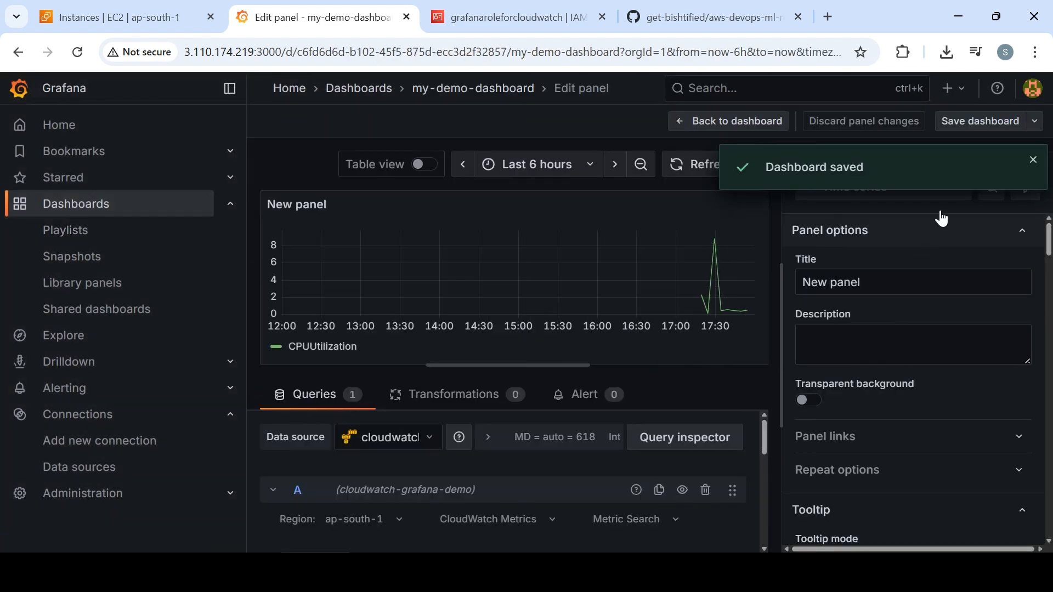
# Step: Return from the panel editor to my-demo-dashboard and open its CPUUtilization panel for editing
pyautogui.click(996, 132)
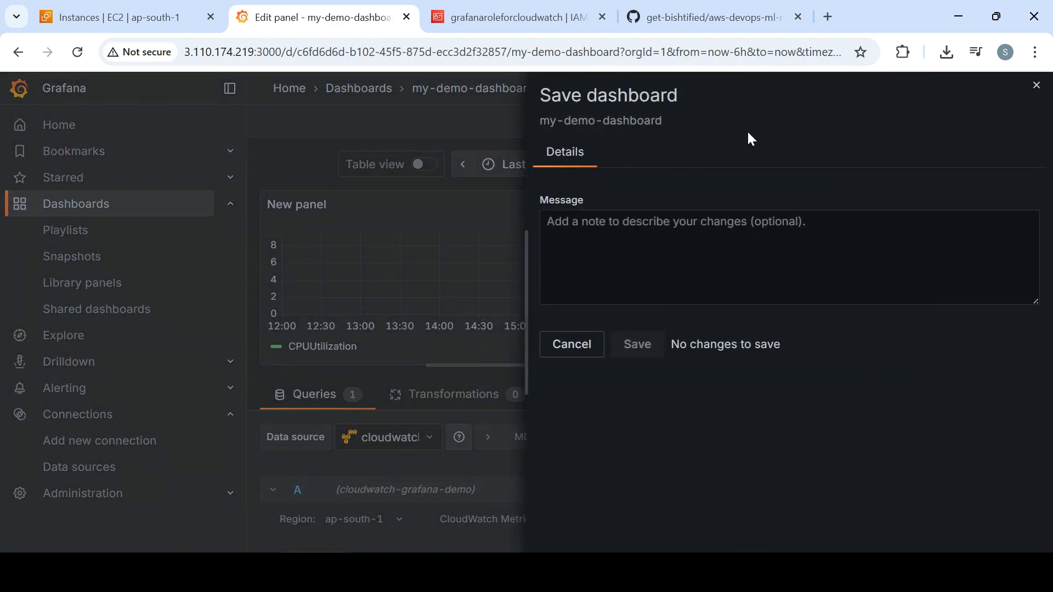
pyautogui.click(1037, 86)
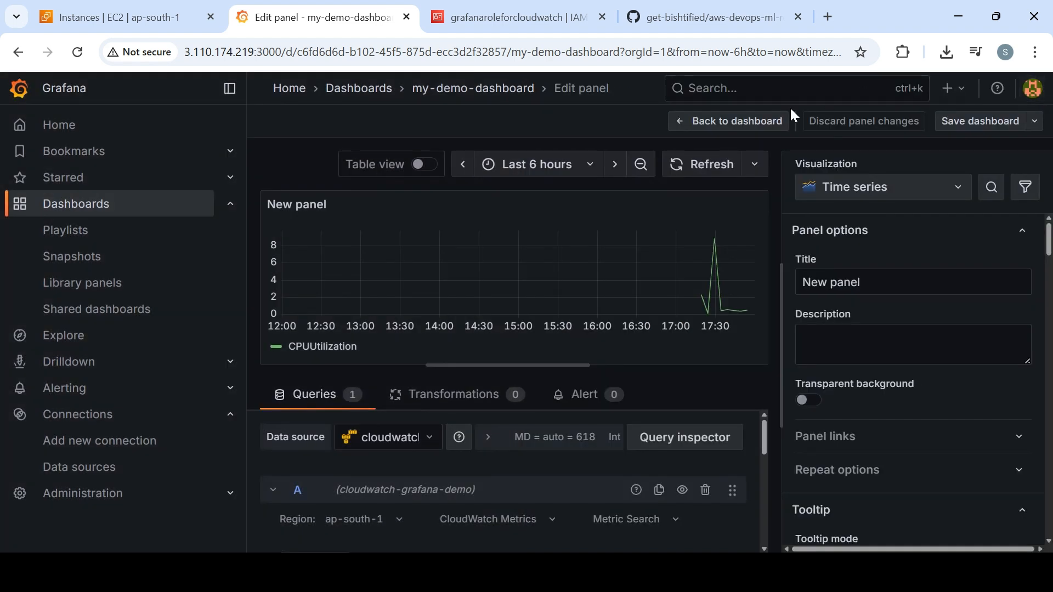
pyautogui.click(739, 118)
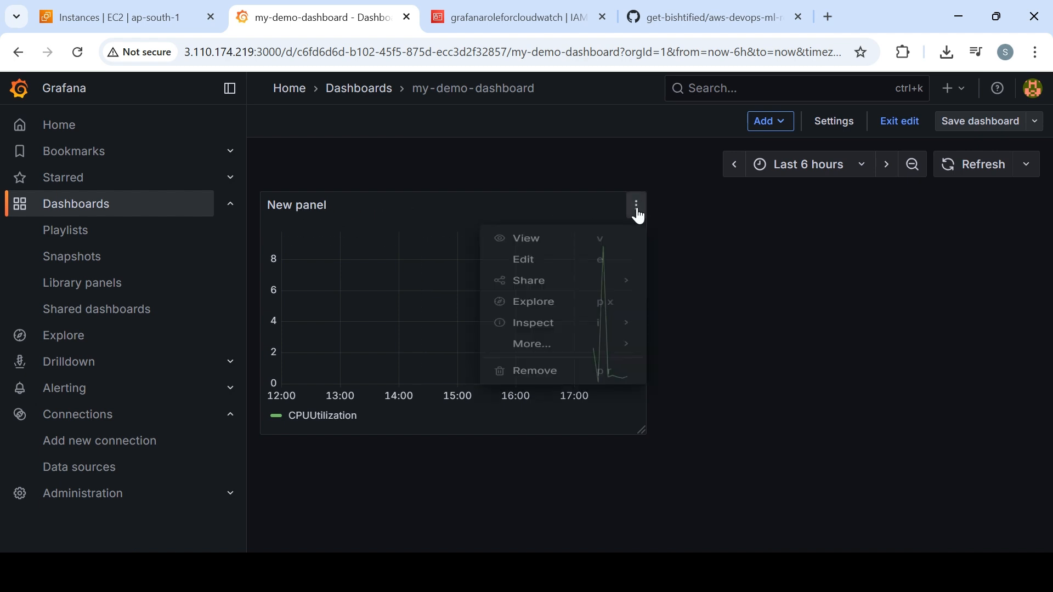
pyautogui.click(513, 273)
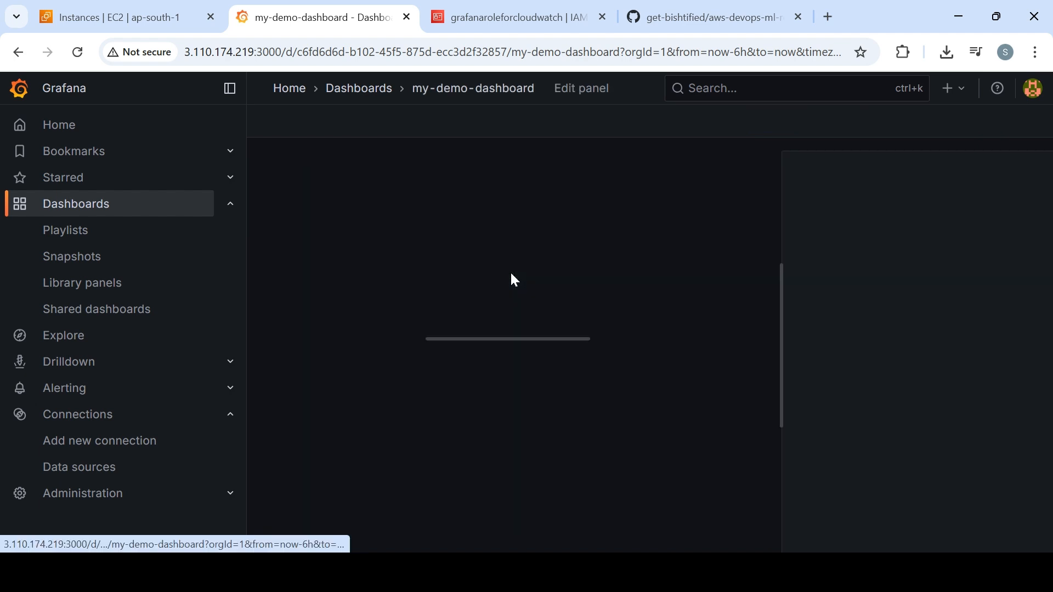
# Step: Retitle the panel as CPUUtlizationforGrafanaMachine
pyautogui.click(856, 282)
pyautogui.hotkey('ctrl', 'a')
pyautogui.press('BackSpace')
pyautogui.write('CPU')
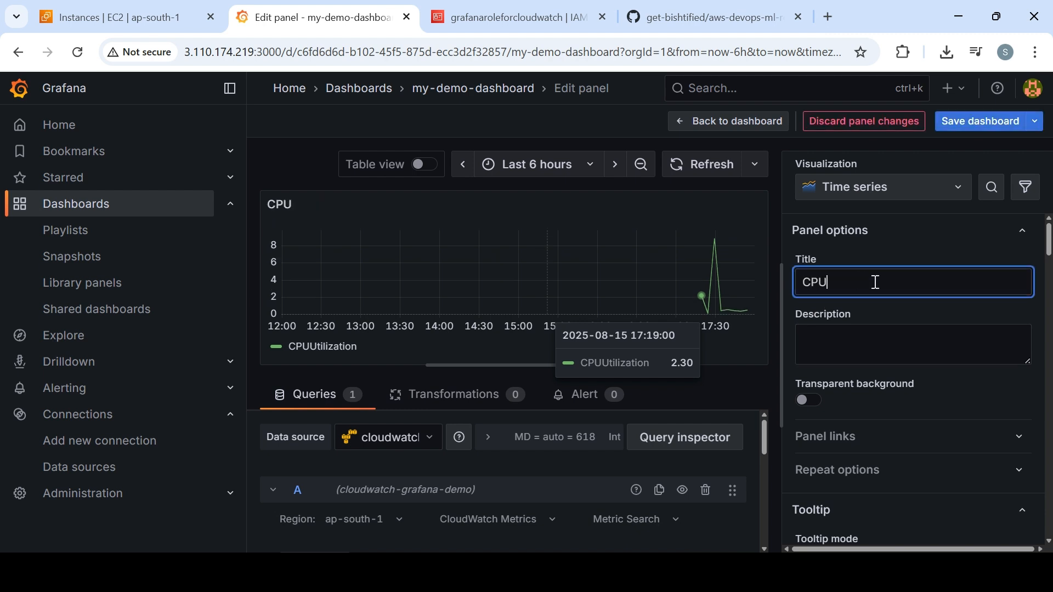
pyautogui.write('Utlizationfor')
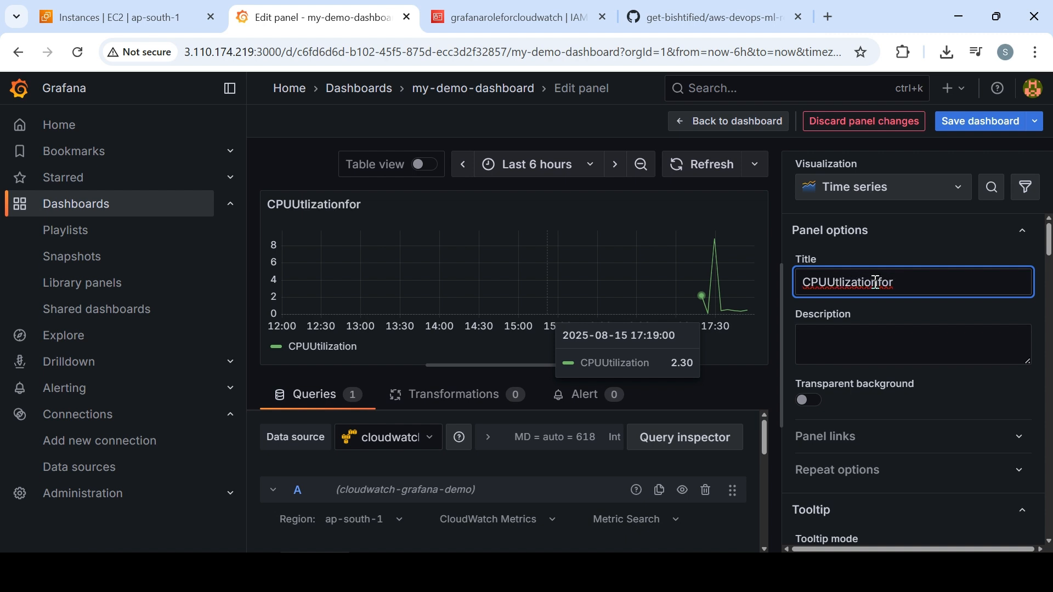
pyautogui.write('Grafana')
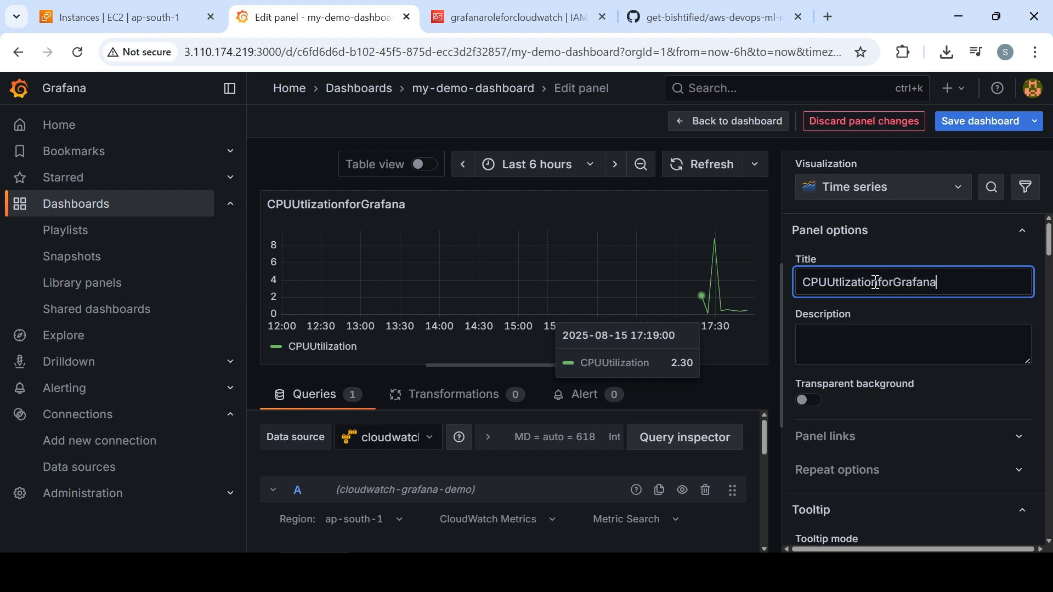
pyautogui.write('Machine')
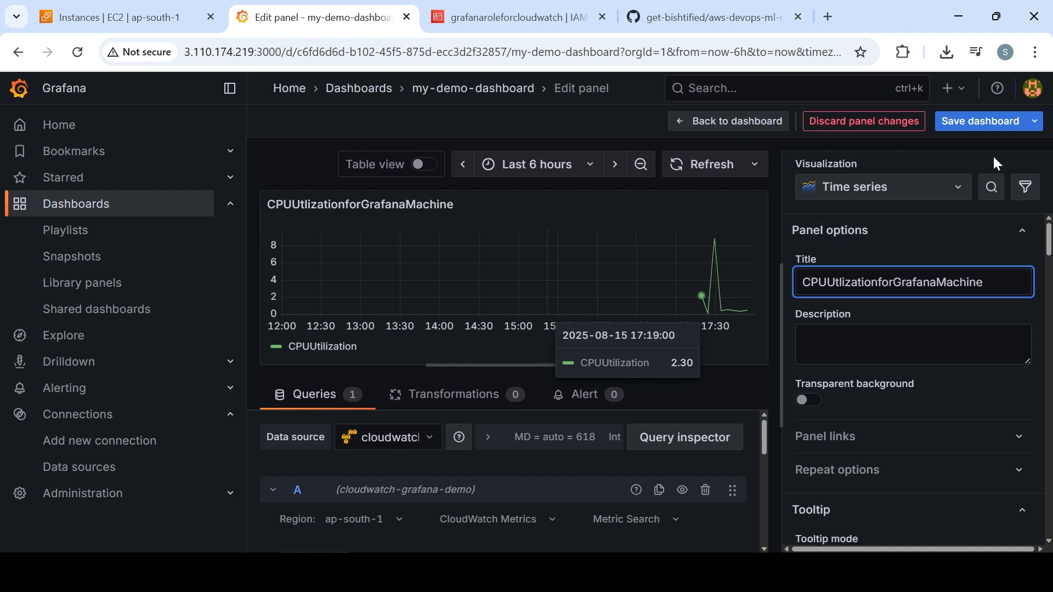
# Step: Open the dashboard save details, dismiss them without saving, and return from the panel editor to my-demo-dashboard
pyautogui.click(957, 123)
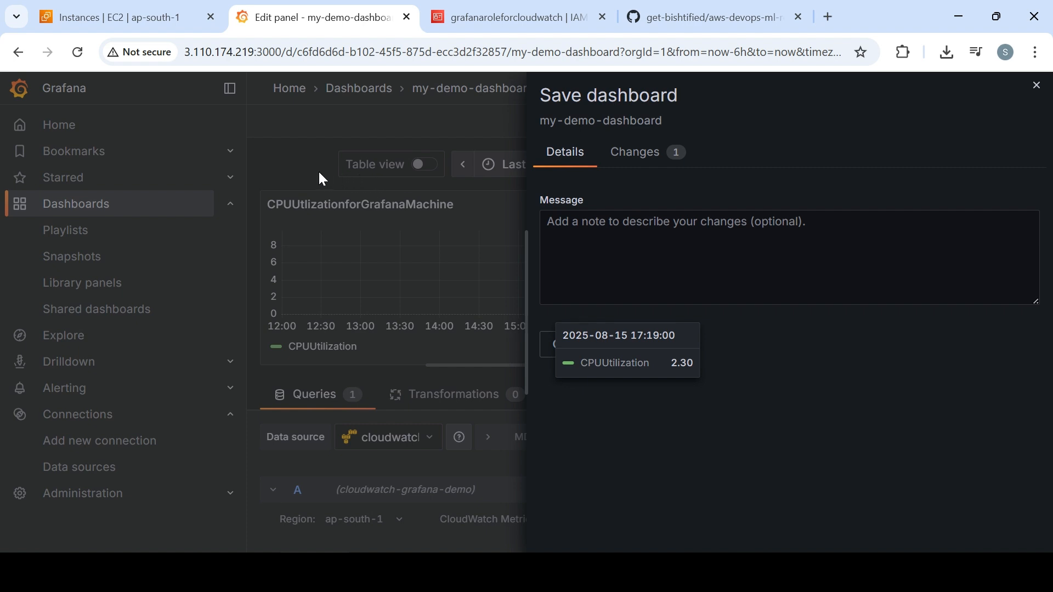
pyautogui.click(309, 158)
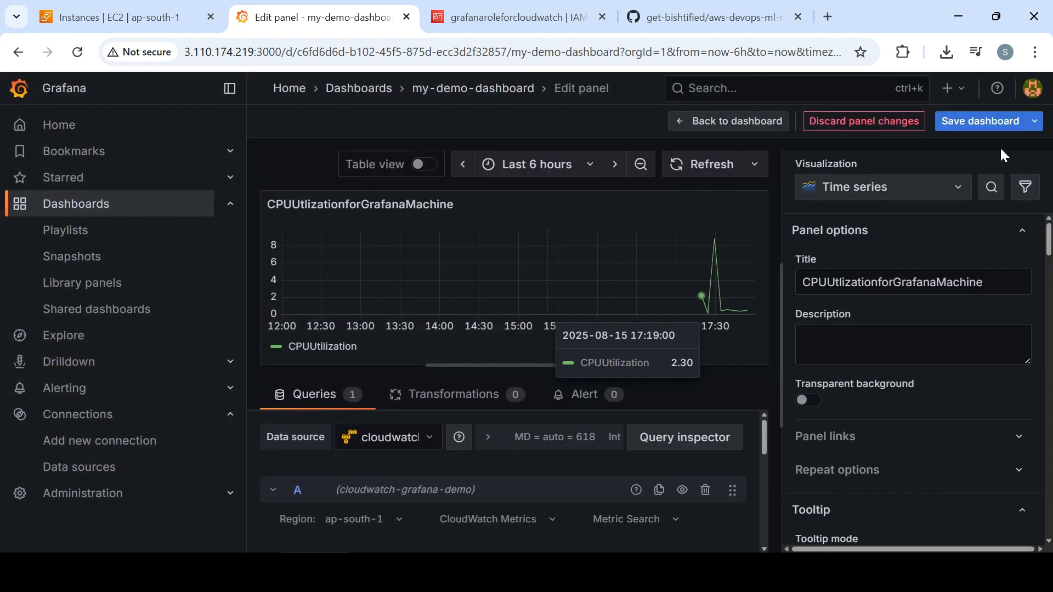
pyautogui.click(767, 123)
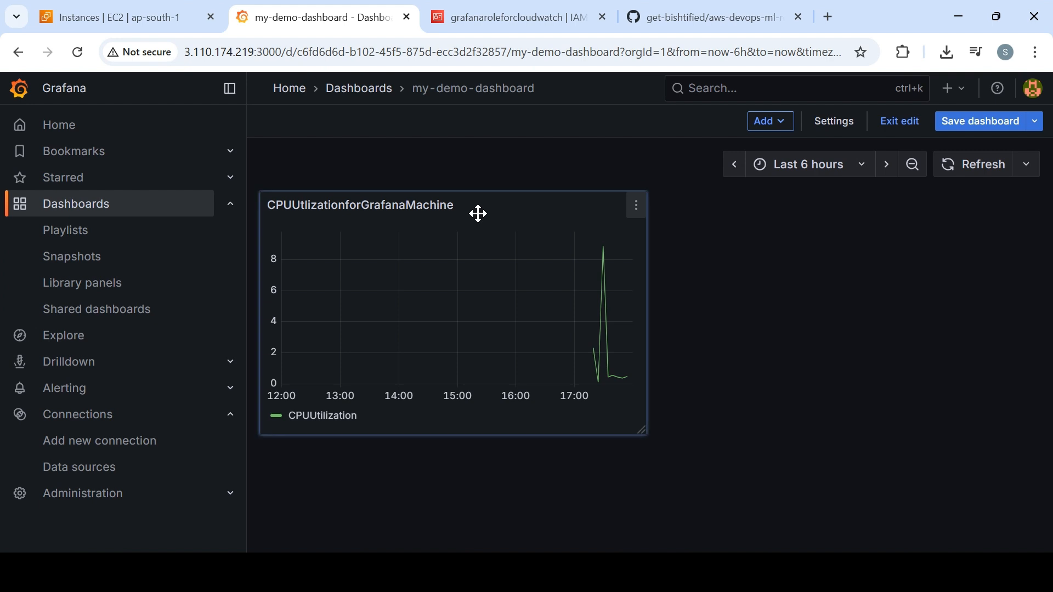
# Step: Inspect a CPUUtilization data point in the panel and compare the graph with the same metric in the AWS CloudWatch console
pyautogui.click(451, 353)
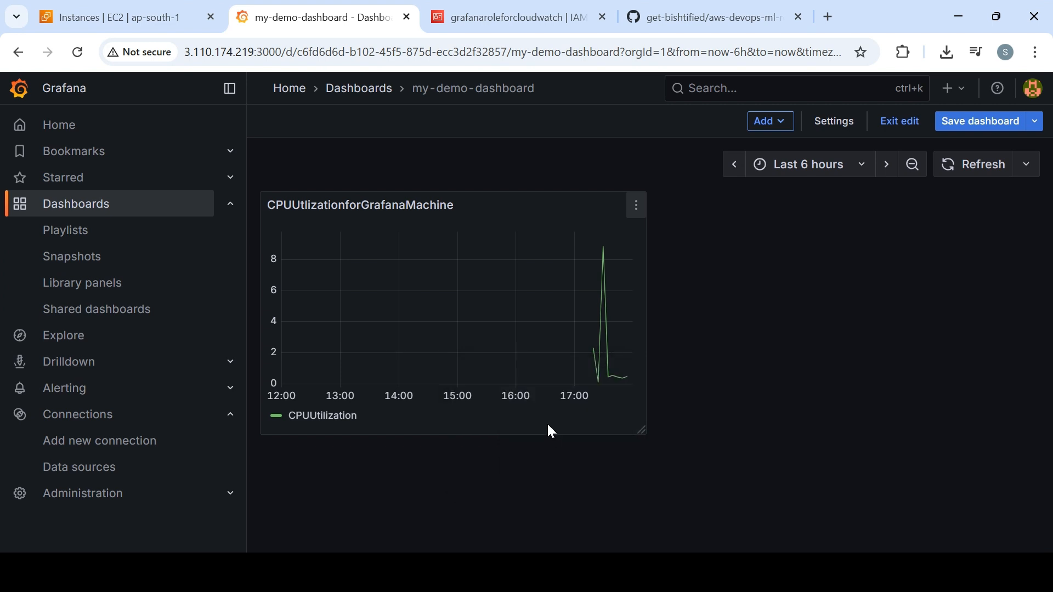
pyautogui.click(537, 373)
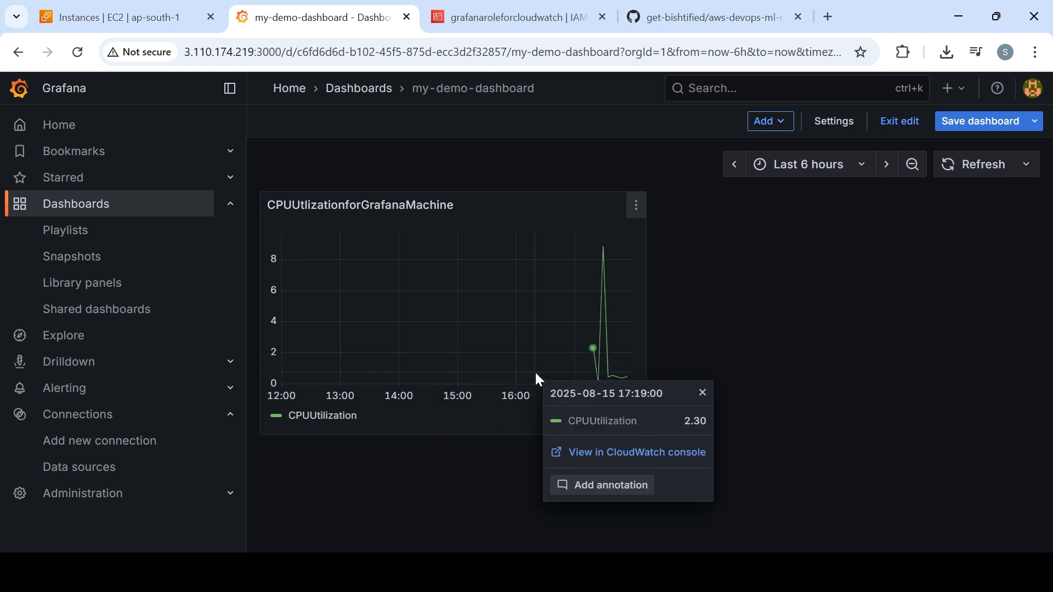
pyautogui.click(586, 453)
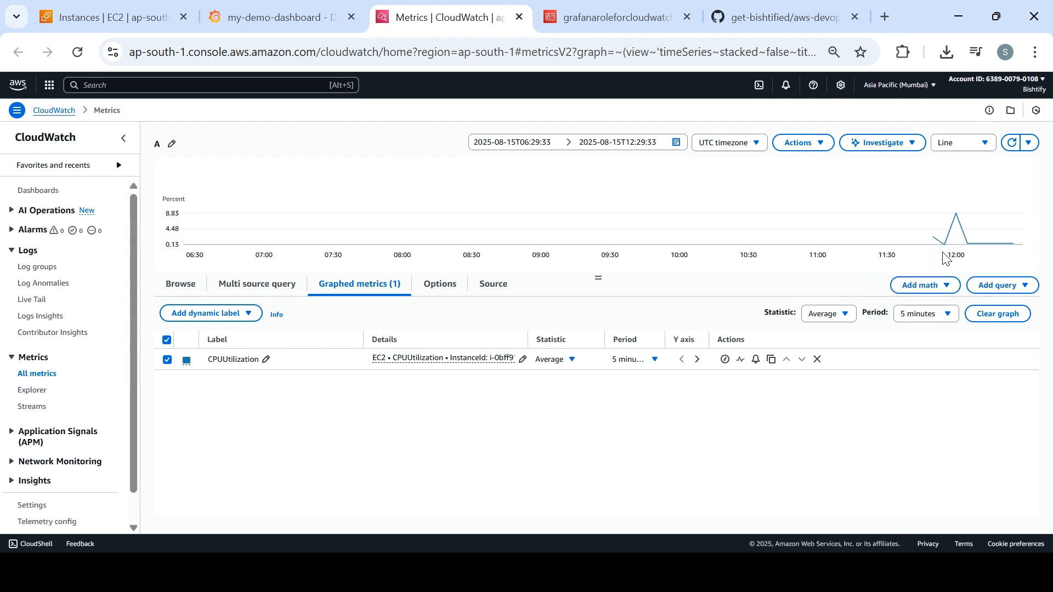
pyautogui.moveTo(958, 220)
pyautogui.click(305, 21)
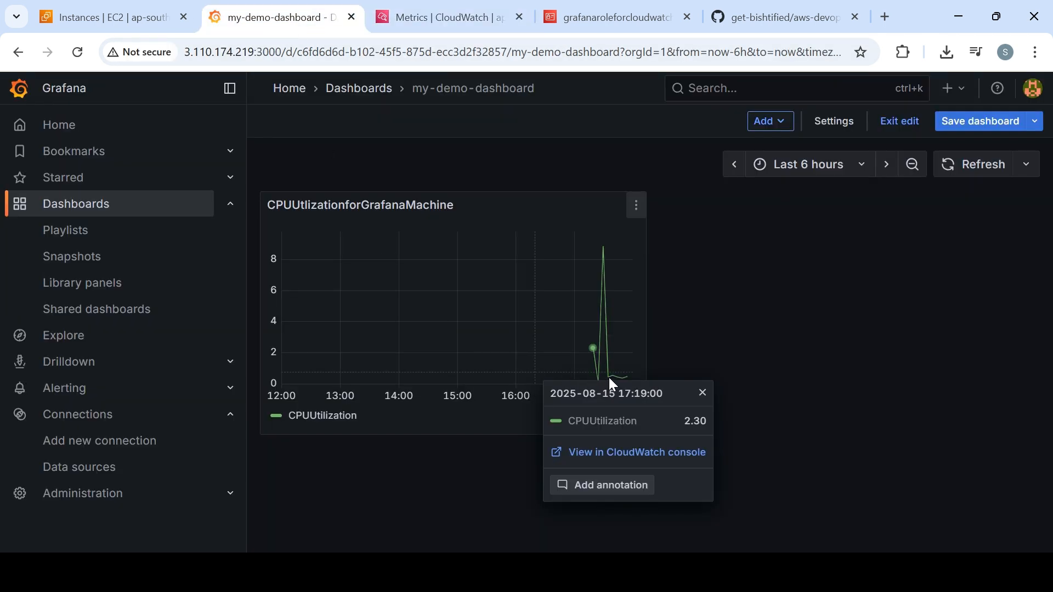
pyautogui.click(795, 375)
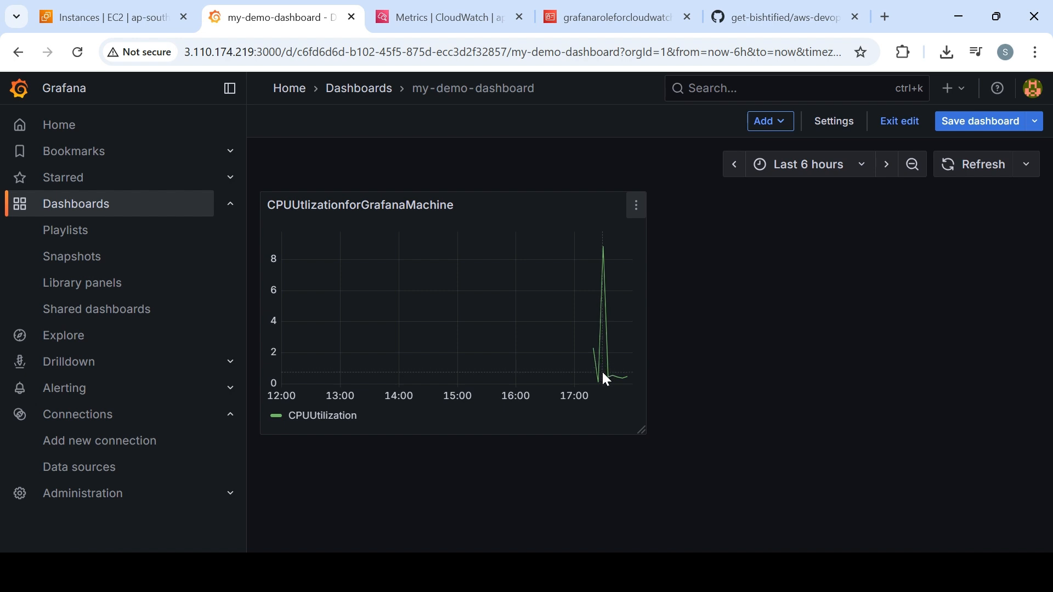
pyautogui.moveTo(603, 258)
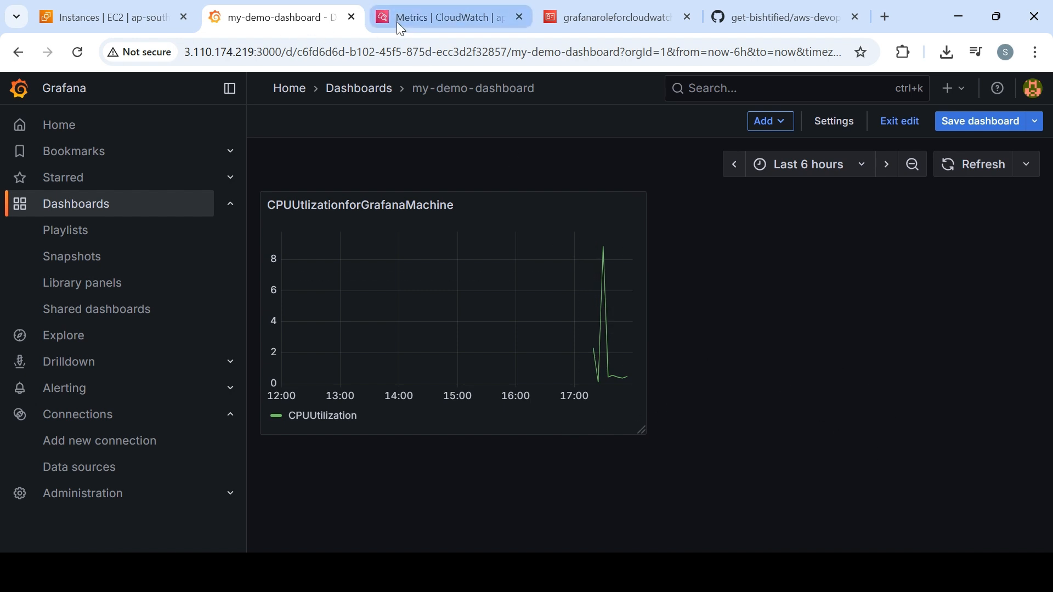
# Step: View the CPU utilization panel on its own, trying the last 5 minutes and the last 30 minutes as the time range
pyautogui.click(636, 208)
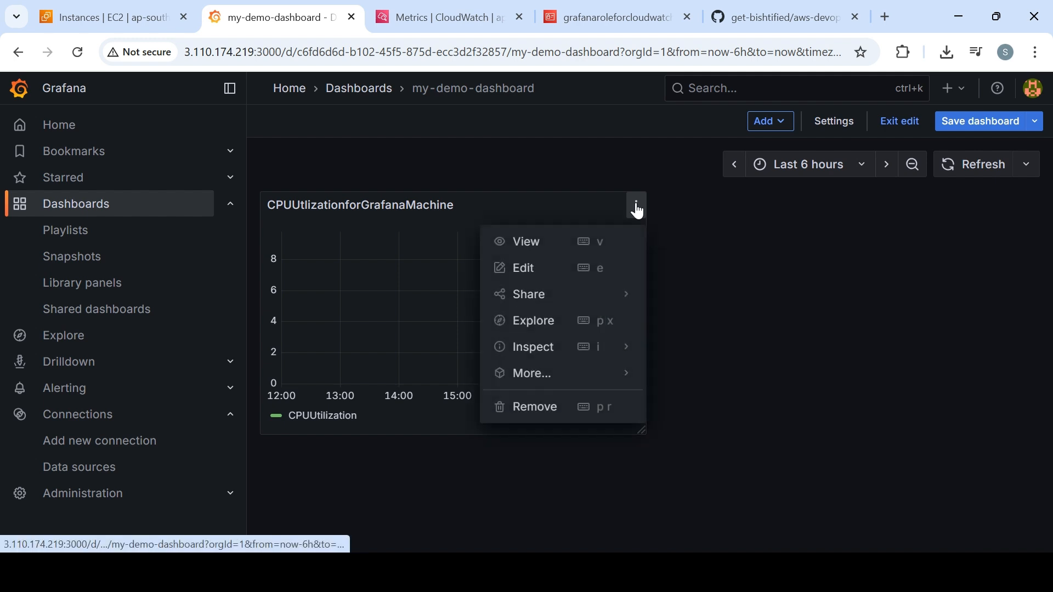
pyautogui.click(541, 242)
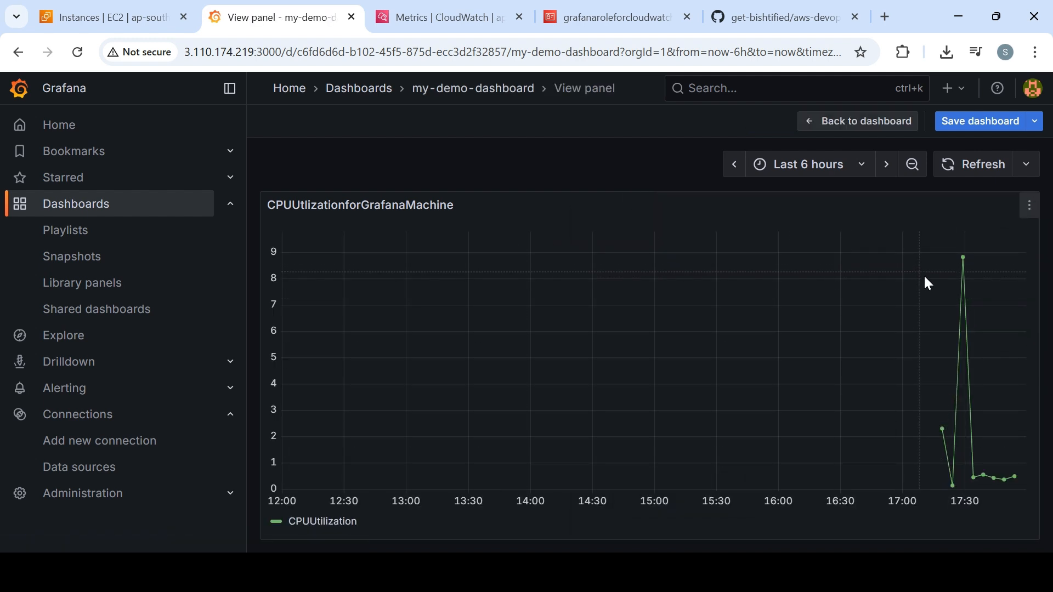
pyautogui.click(848, 173)
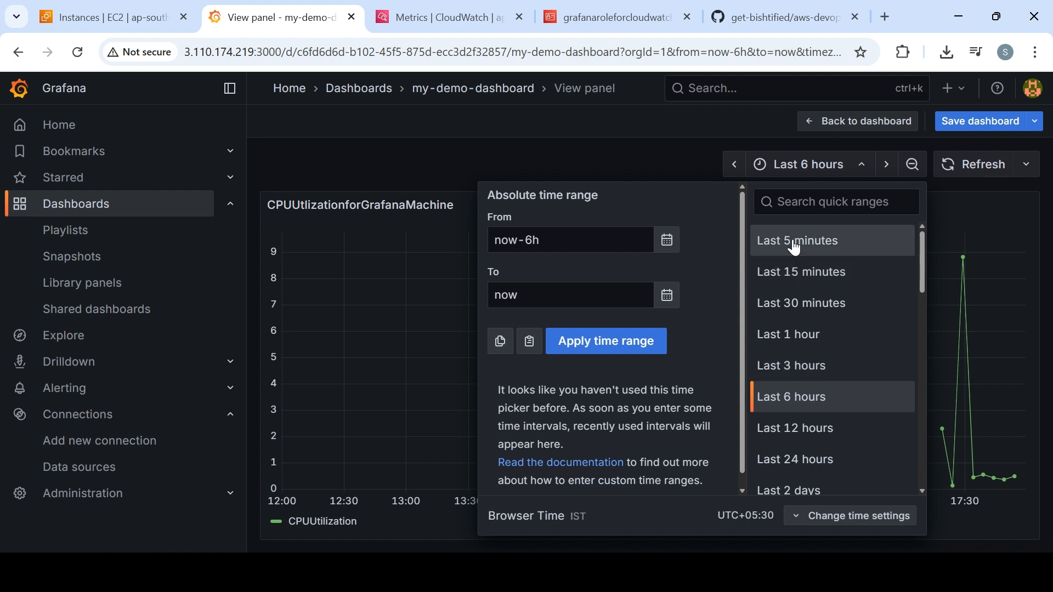
pyautogui.click(793, 240)
pyautogui.click(801, 164)
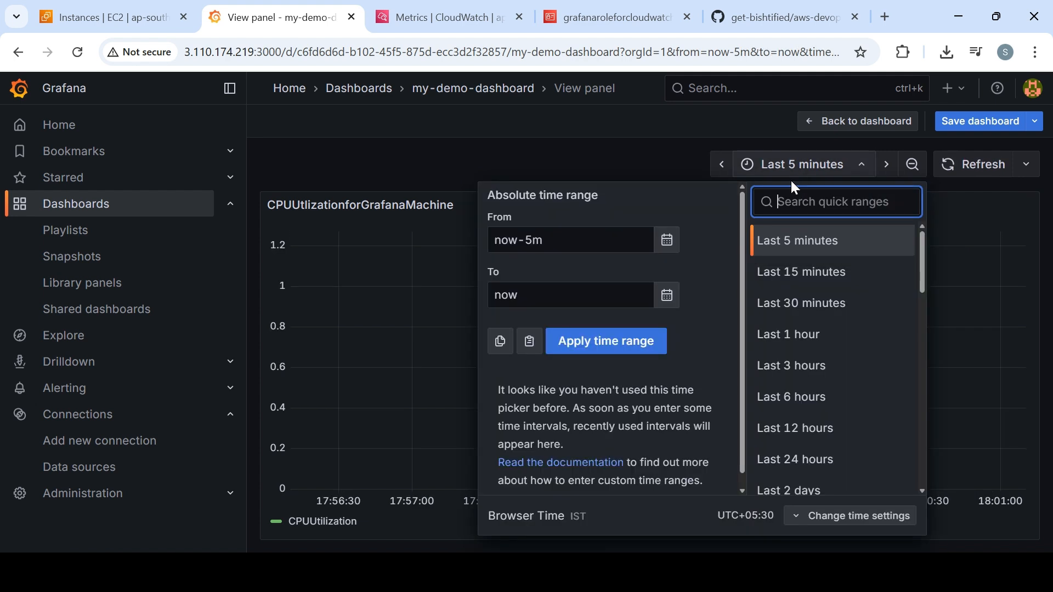
pyautogui.click(793, 321)
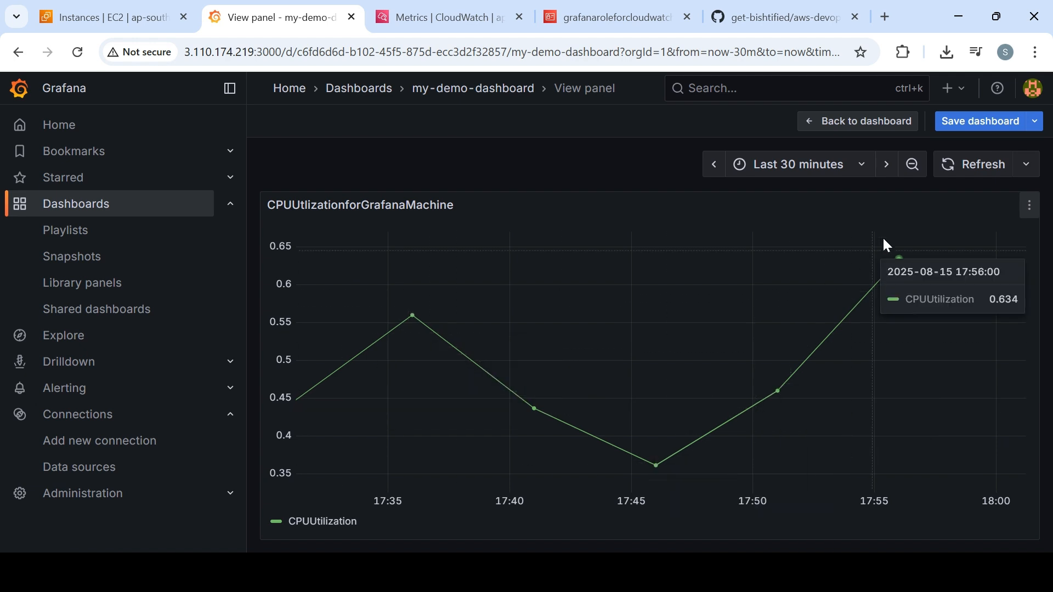
pyautogui.click(801, 172)
pyautogui.click(623, 157)
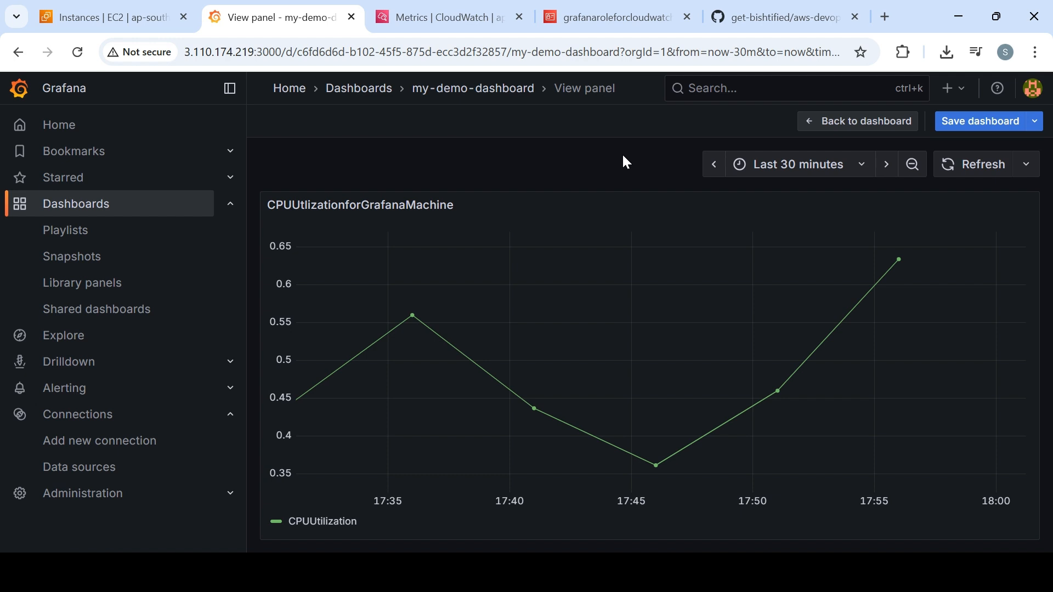
# Step: Leave my-demo-dashboard for the dashboards list, discarding the unsaved changes, and check the saved version of the dashboard
pyautogui.click(429, 89)
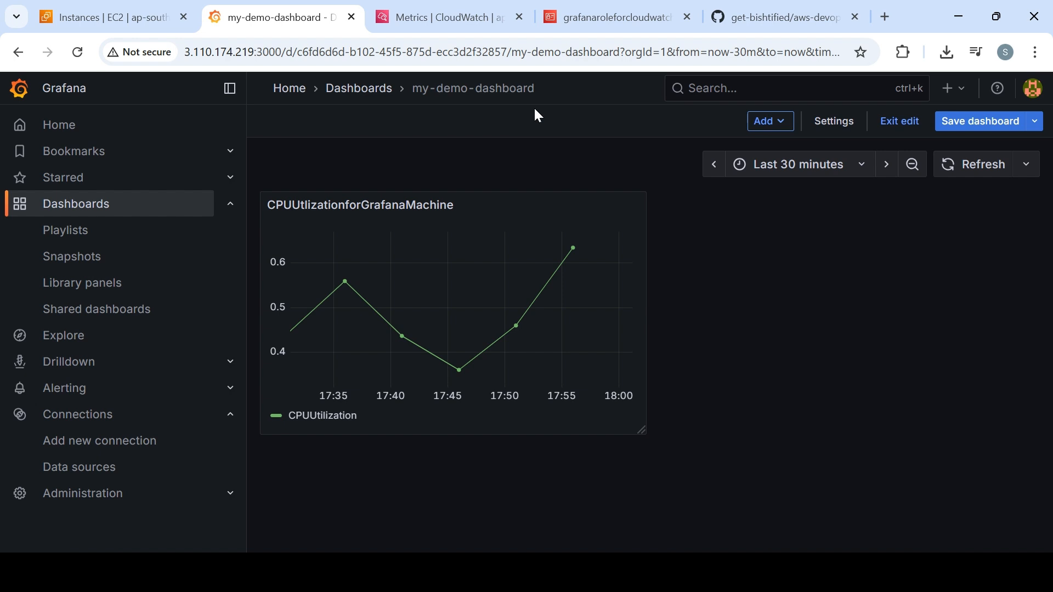
pyautogui.click(380, 90)
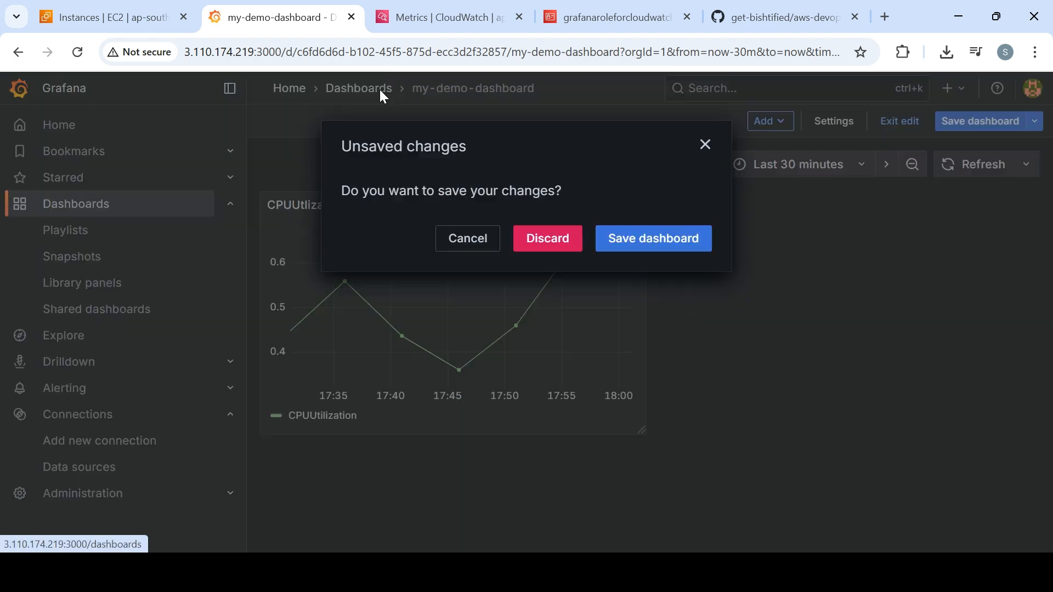
pyautogui.click(557, 251)
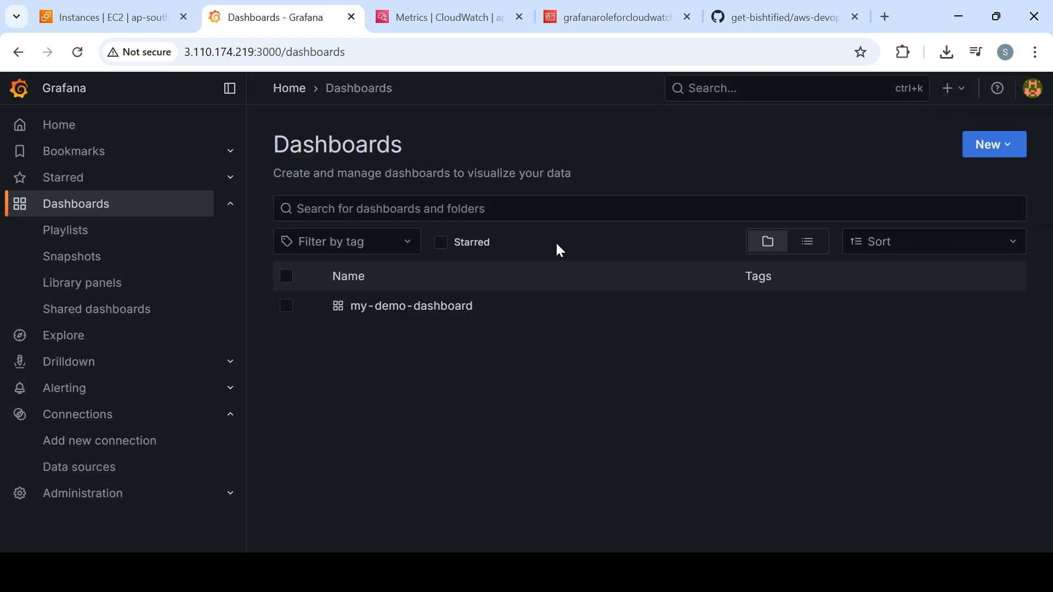
pyautogui.click(406, 307)
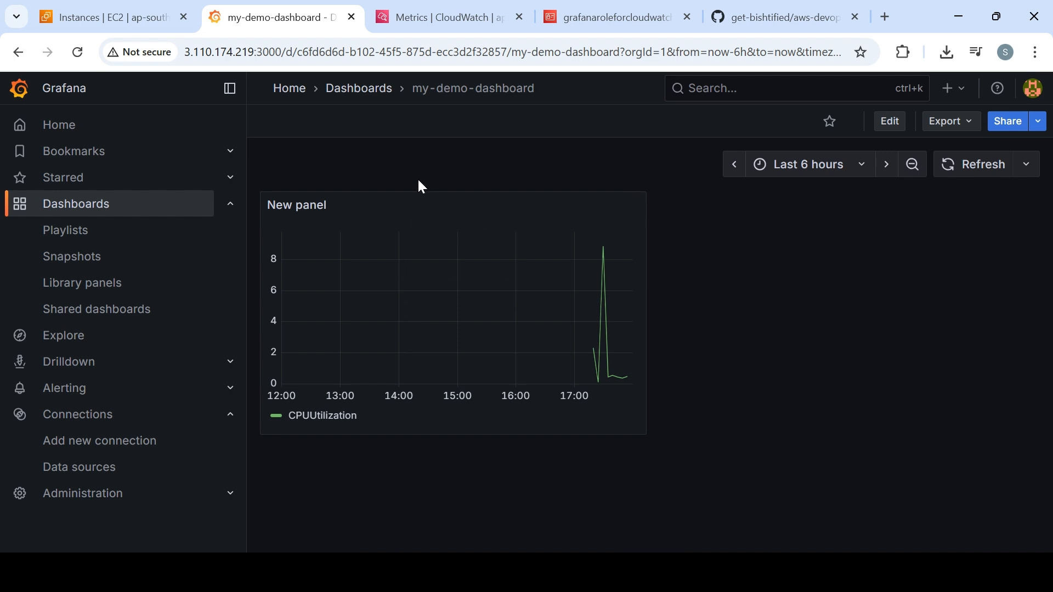
pyautogui.click(345, 97)
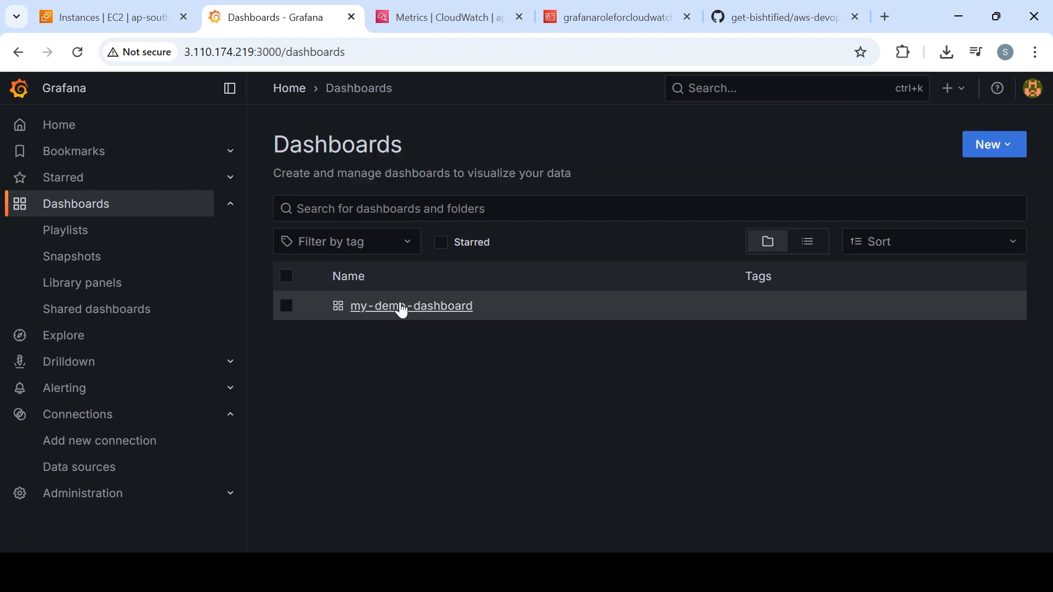
pyautogui.click(991, 145)
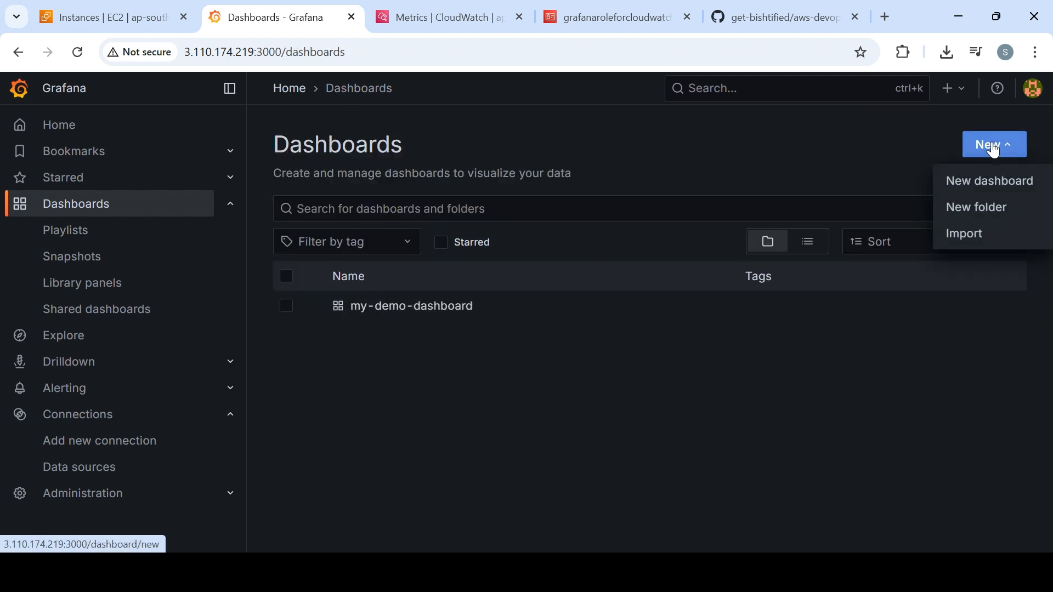
pyautogui.click(976, 184)
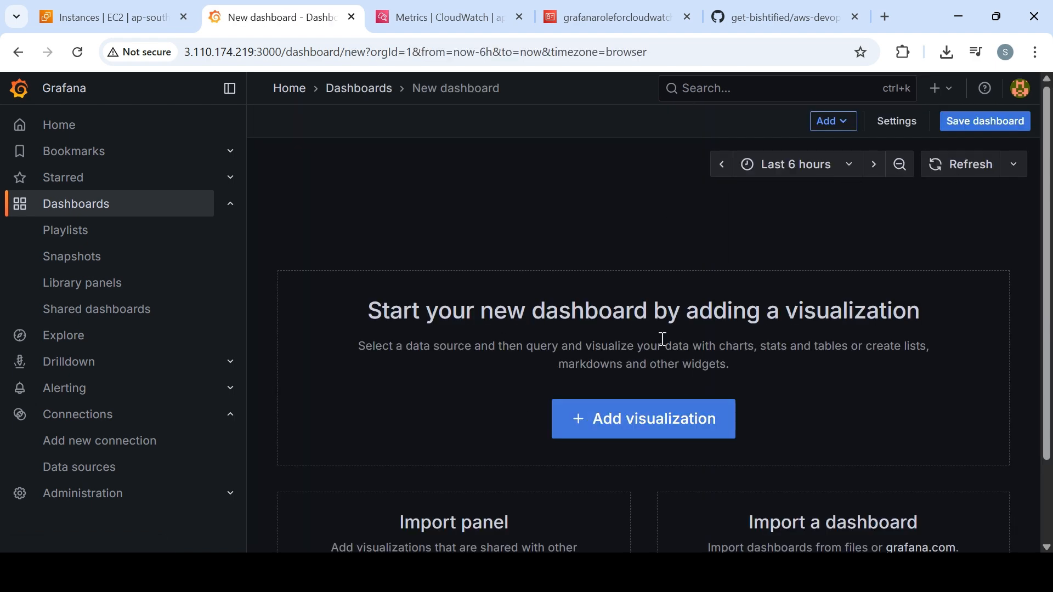
pyautogui.click(362, 97)
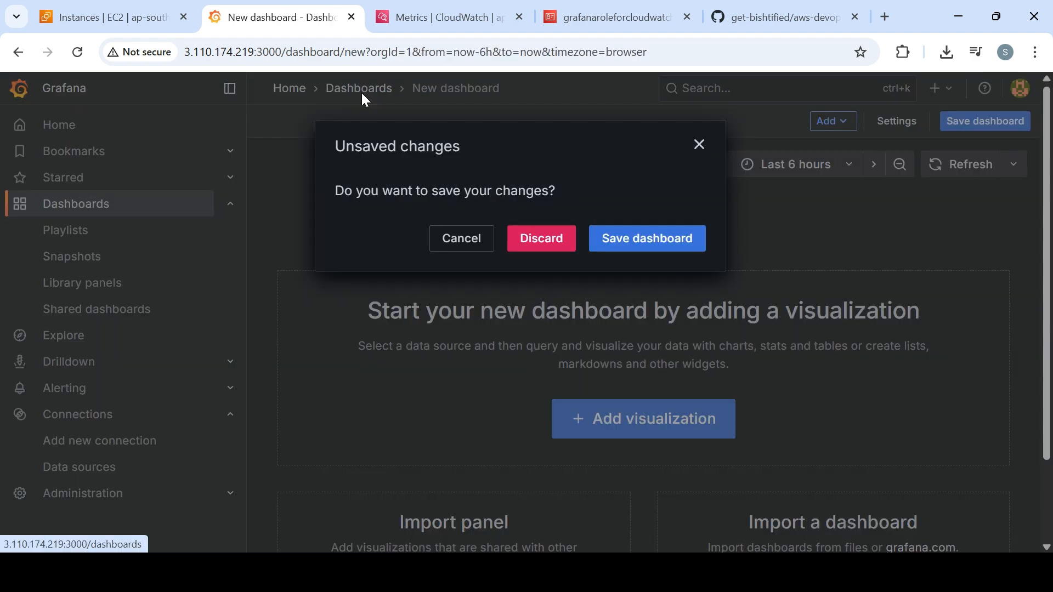
pyautogui.click(545, 241)
# Step: Open my-demo-dashboard, look over its sharing options and the panel's actions, and return to the dashboards list
pyautogui.click(422, 307)
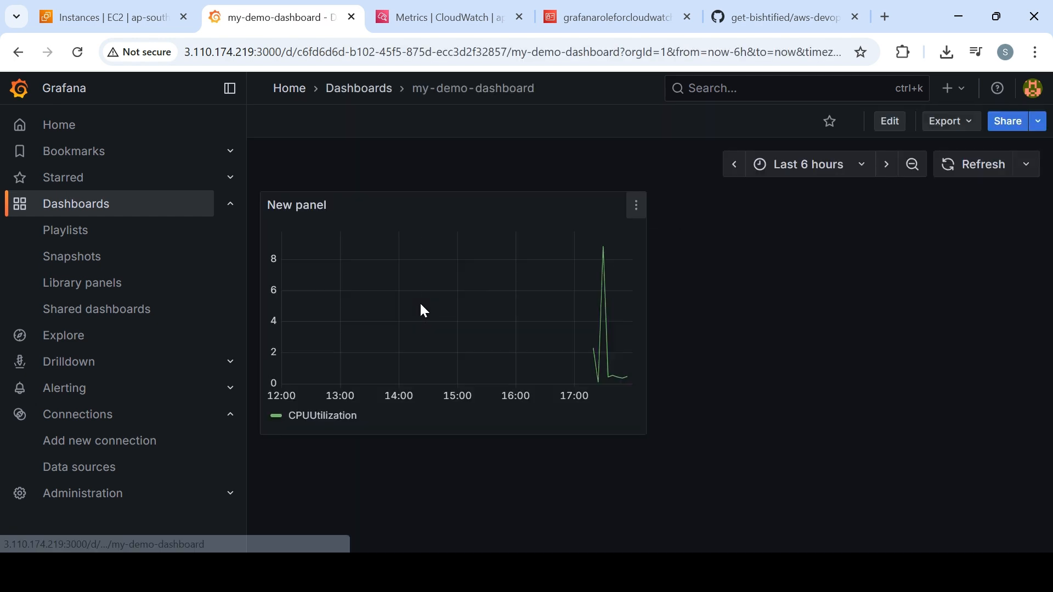
pyautogui.click(1039, 122)
pyautogui.click(760, 323)
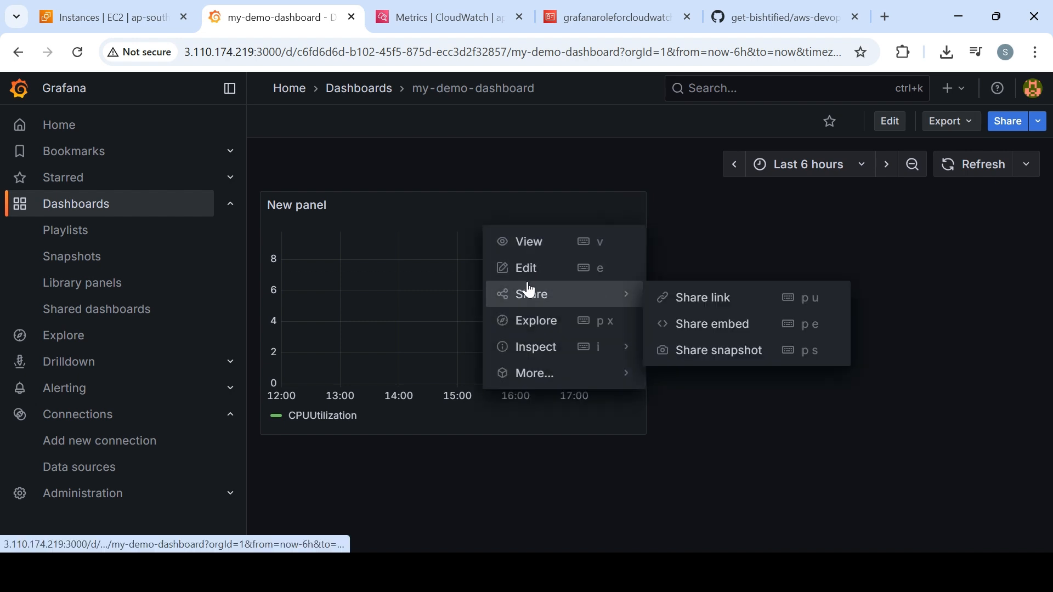
pyautogui.click(379, 93)
pyautogui.click(381, 96)
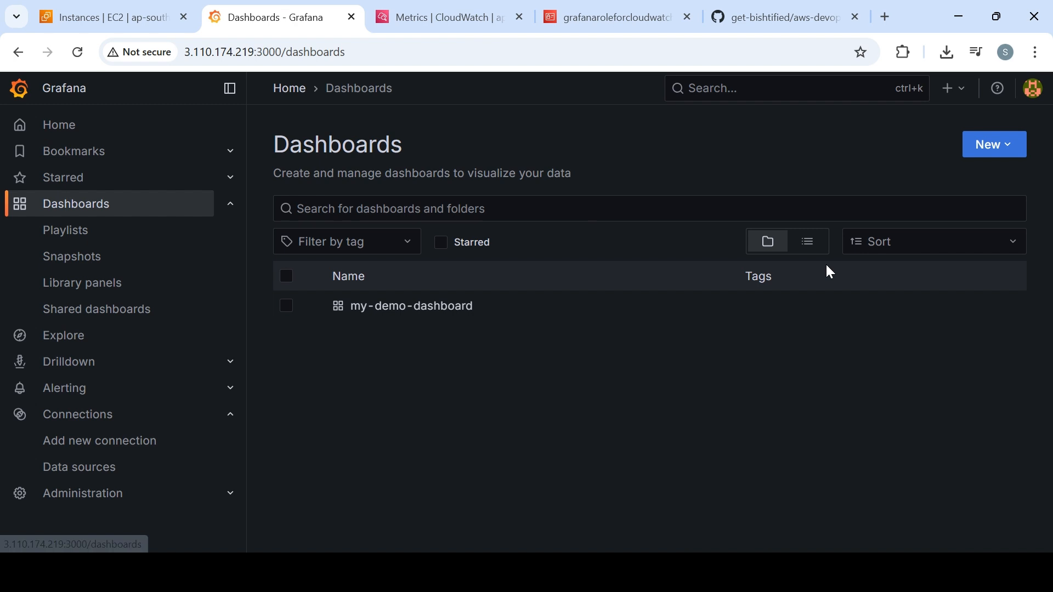
# Step: Create a new dashboard and add a visualization that uses the cloudwatch-grafana-demo data source
pyautogui.click(988, 145)
pyautogui.click(974, 187)
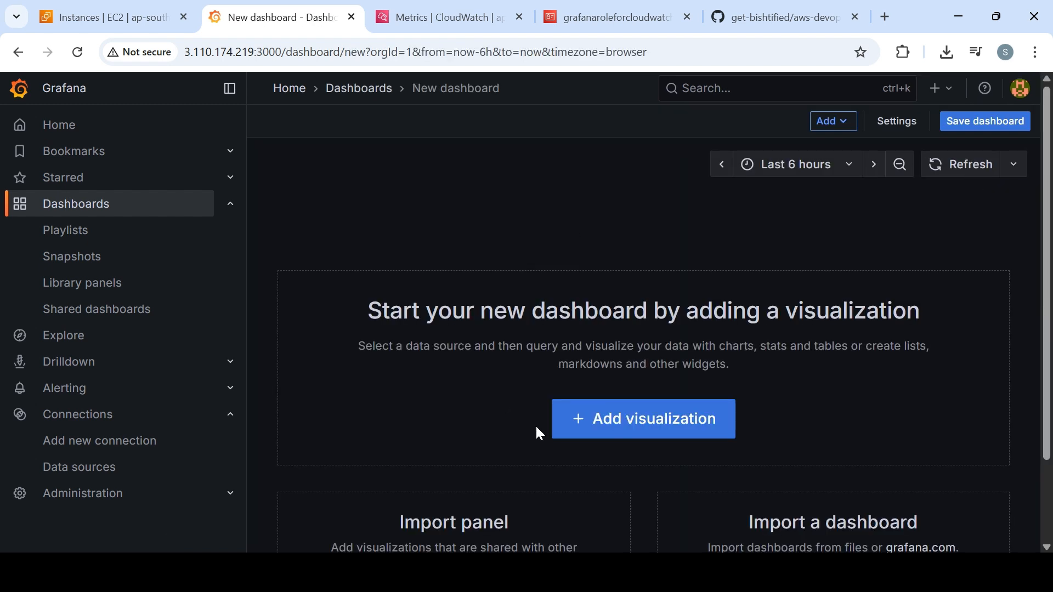
pyautogui.click(632, 437)
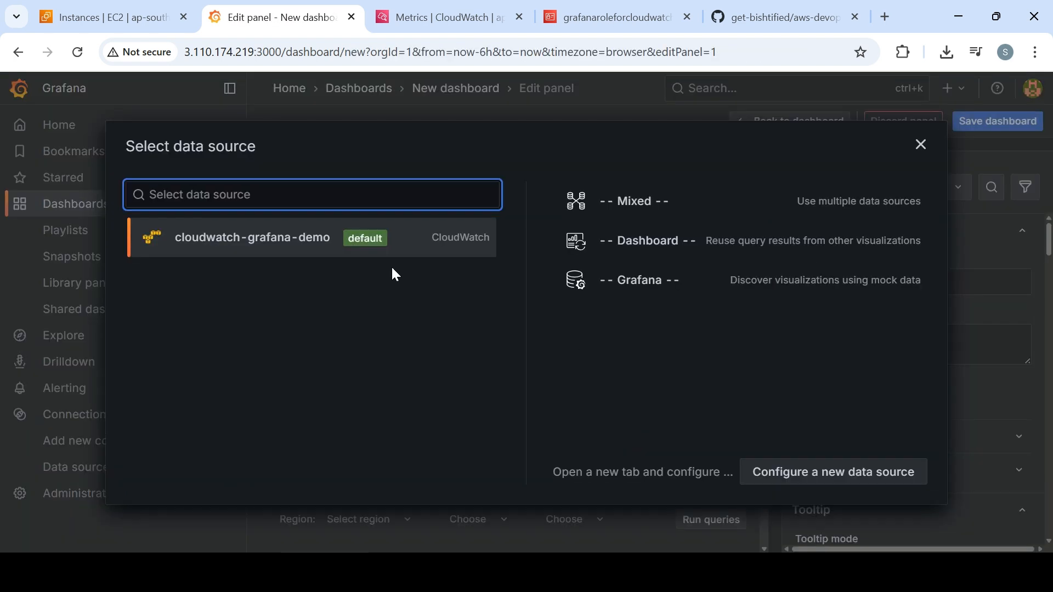
pyautogui.click(322, 244)
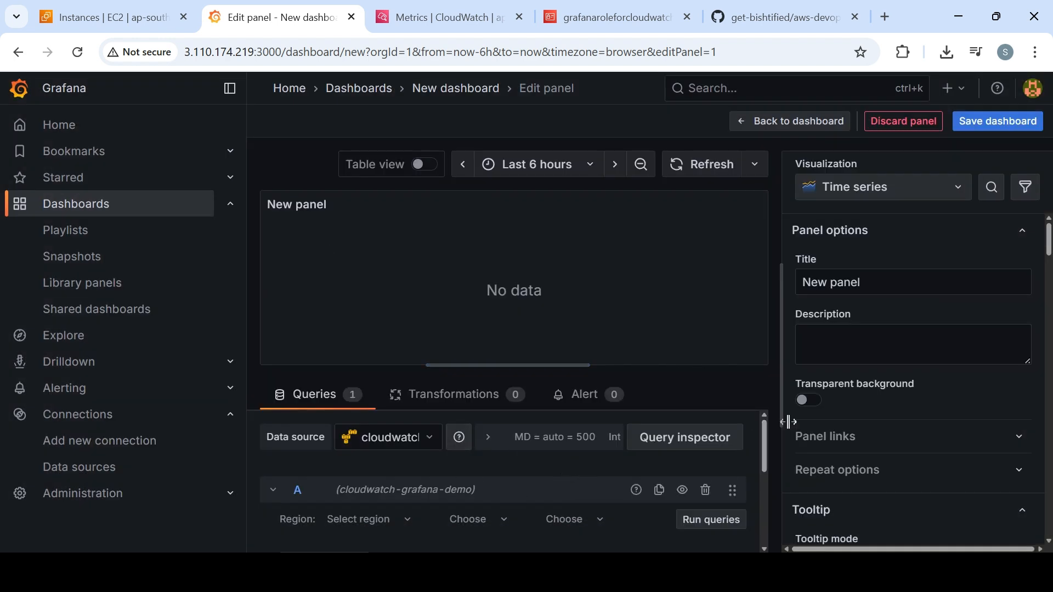
# Step: Set query A's region to ap-south-1 and its query type to CloudWatch Metrics
pyautogui.scroll(-1, 933, 329)
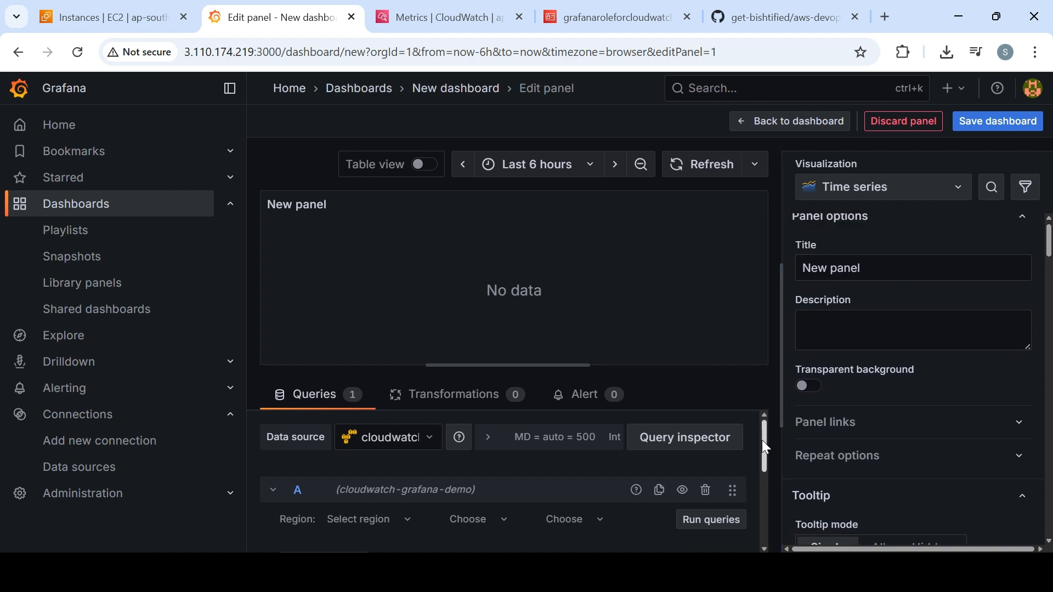
pyautogui.moveTo(763, 441); pyautogui.dragTo(770, 471)
pyautogui.click(399, 455)
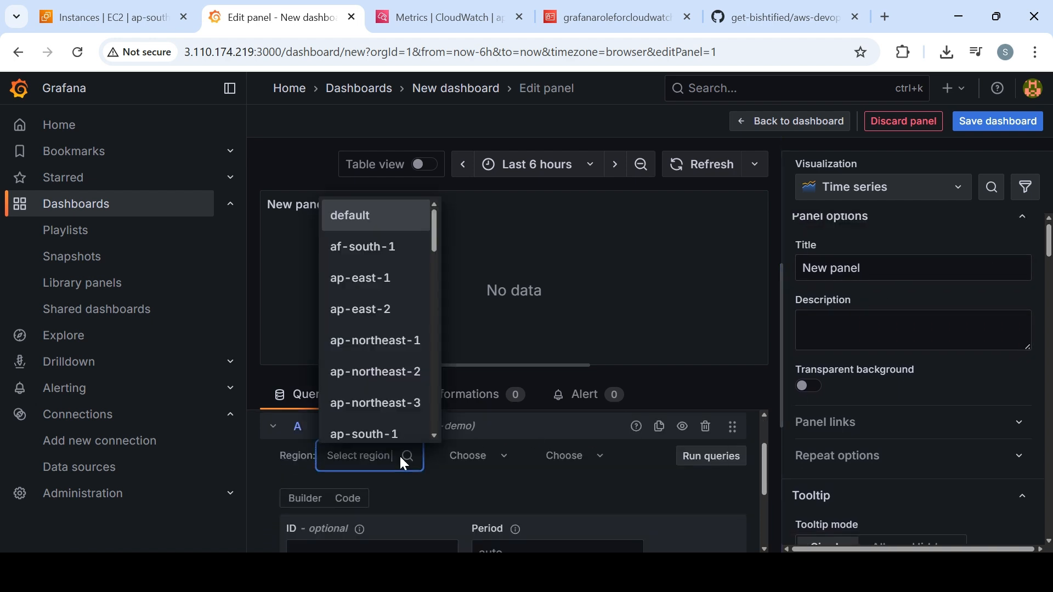
pyautogui.click(394, 430)
pyautogui.click(469, 455)
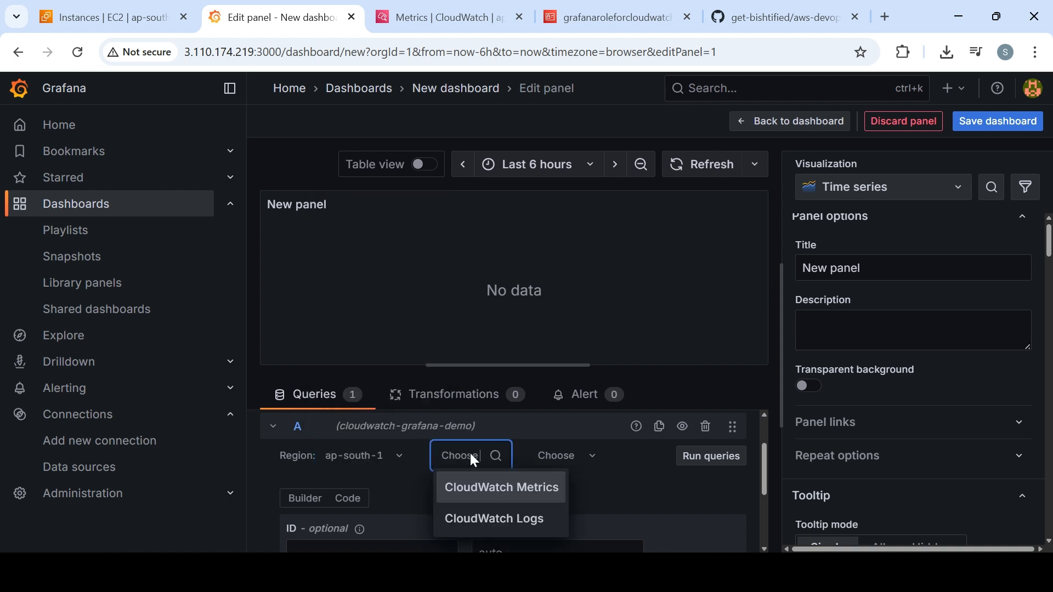
pyautogui.click(495, 488)
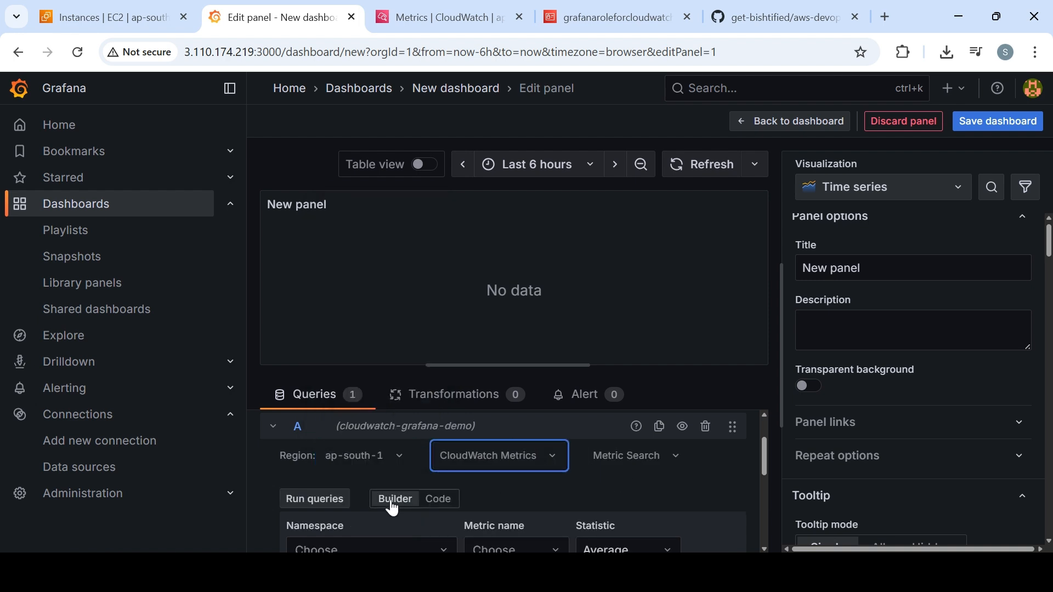
# Step: Set the query's namespace to AWS/EC2 and its metric name to CPUUtilization
pyautogui.moveTo(765, 468); pyautogui.dragTo(767, 487)
pyautogui.click(447, 483)
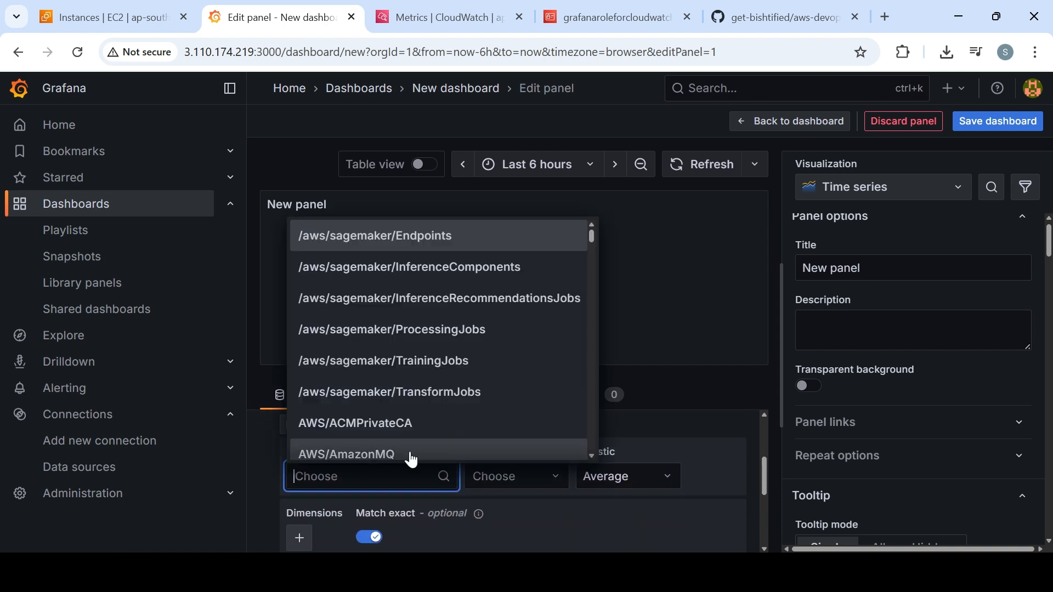
pyautogui.write('ec2')
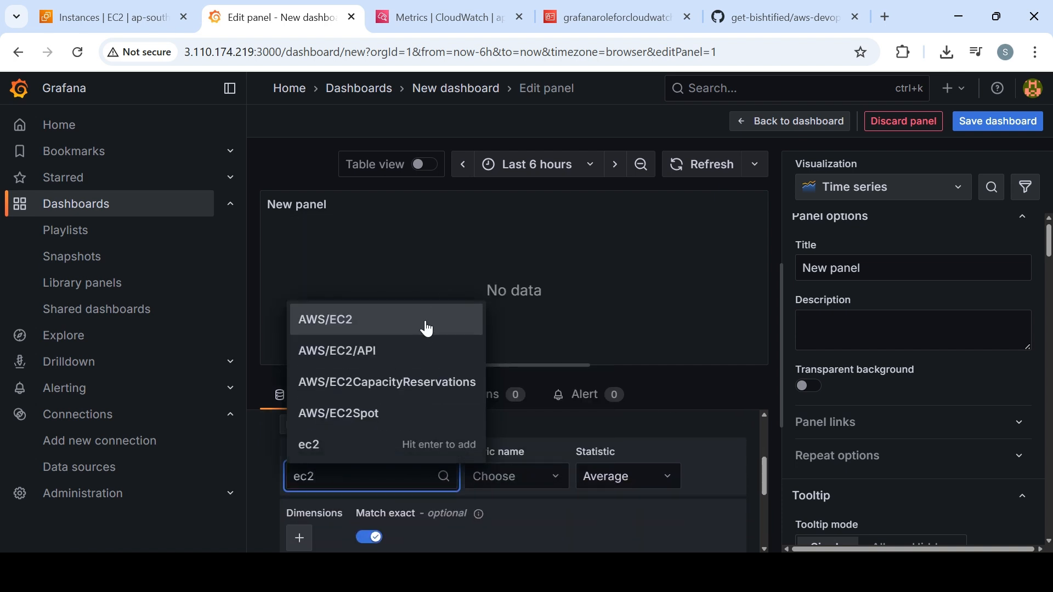
pyautogui.click(426, 328)
pyautogui.click(545, 483)
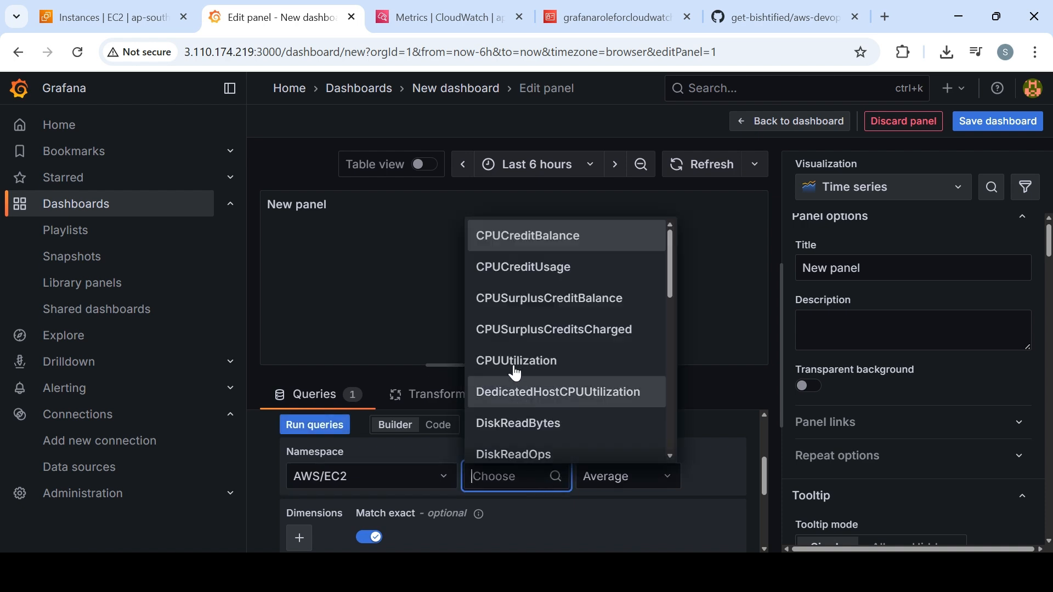
pyautogui.click(541, 365)
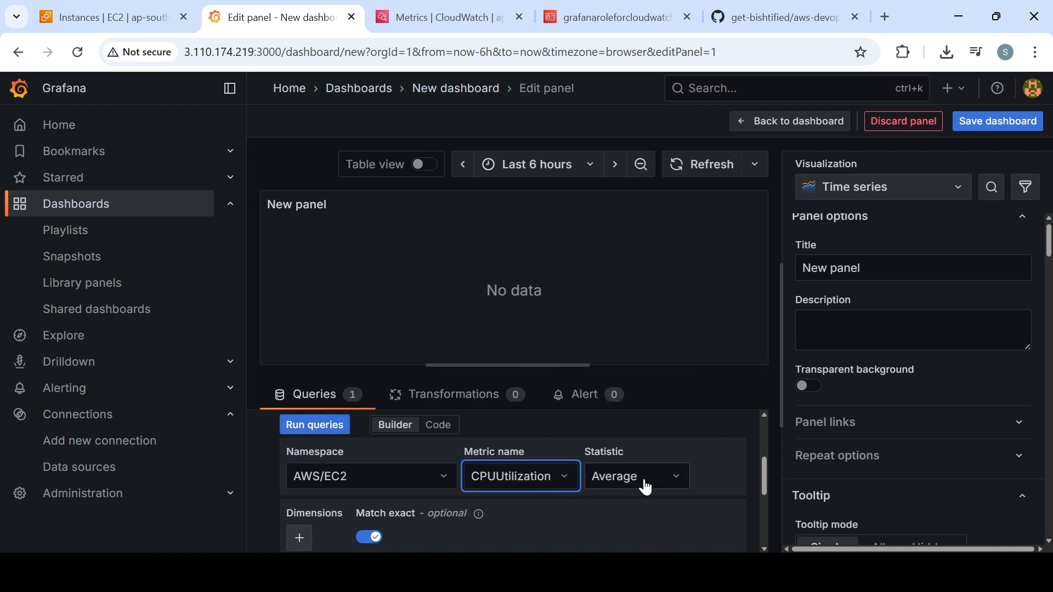
# Step: Add a dimension to the query that matches InstanceId to i-0bff91e936eb6b9e4
pyautogui.moveTo(765, 479); pyautogui.dragTo(765, 500)
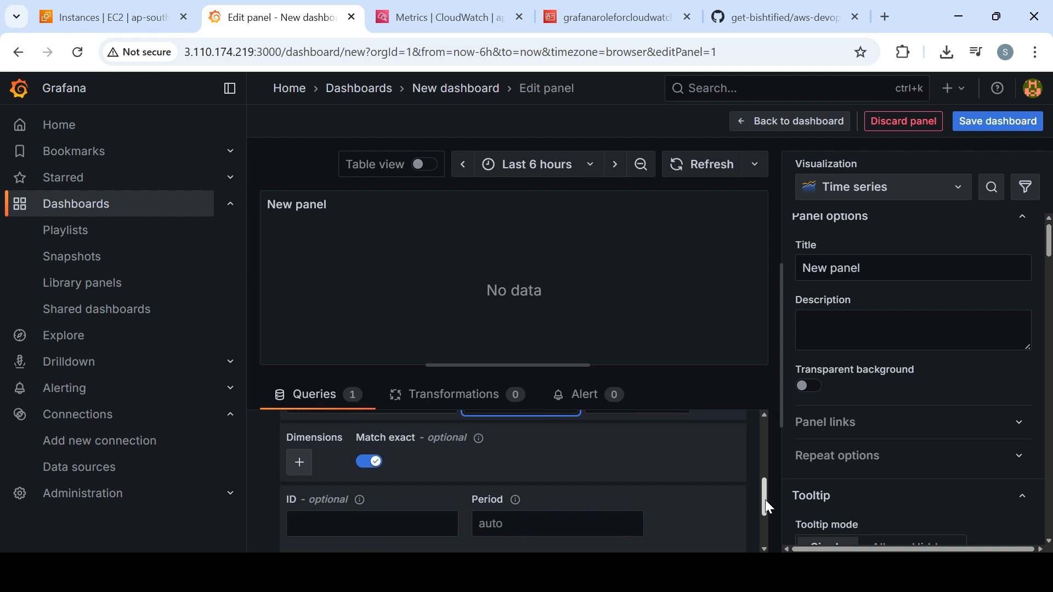
pyautogui.click(298, 462)
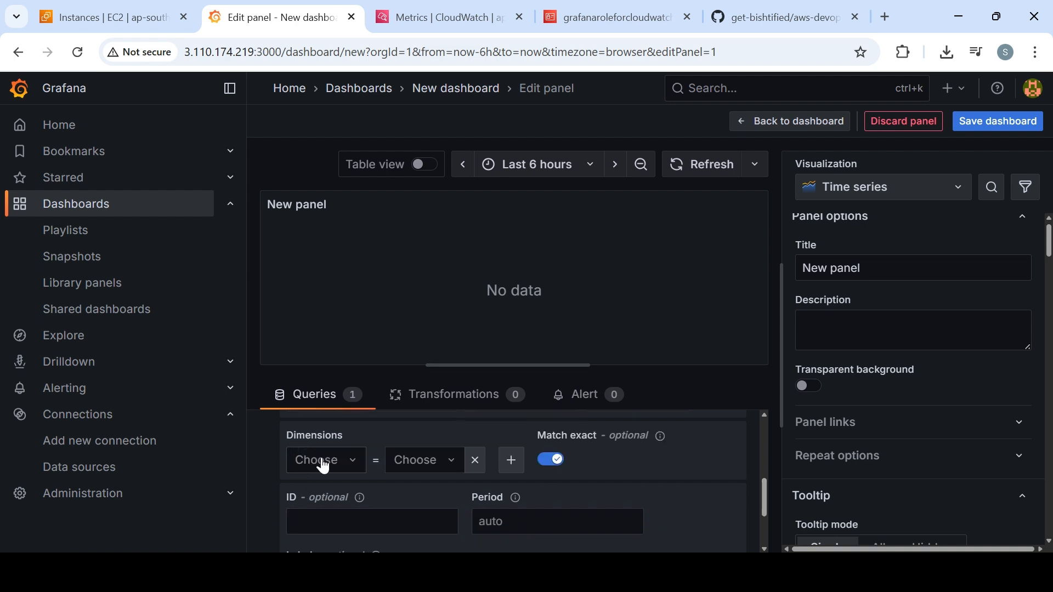
pyautogui.click(319, 460)
pyautogui.click(337, 410)
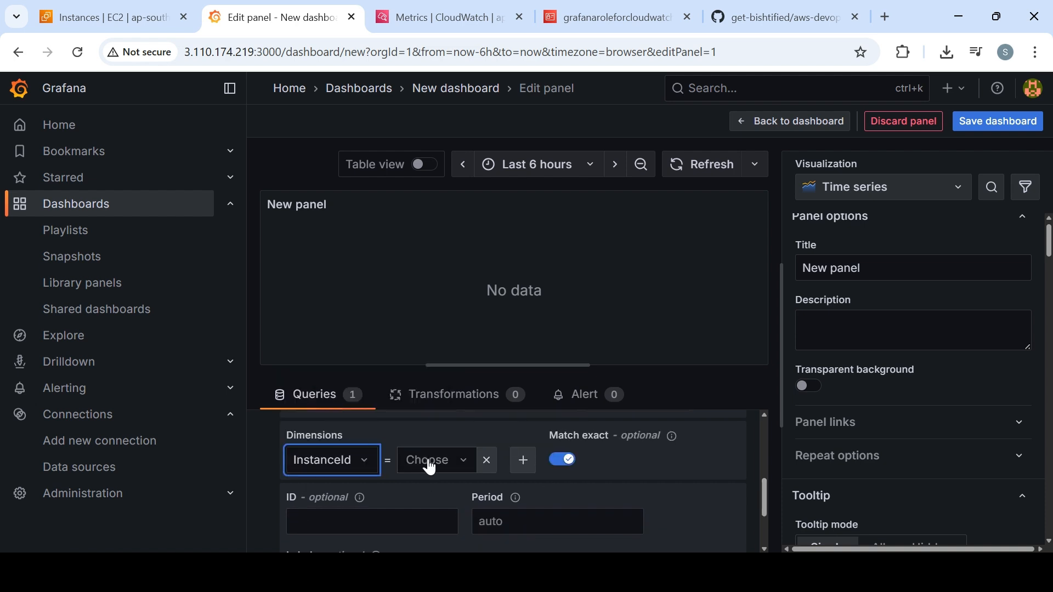
pyautogui.click(442, 461)
pyautogui.click(476, 522)
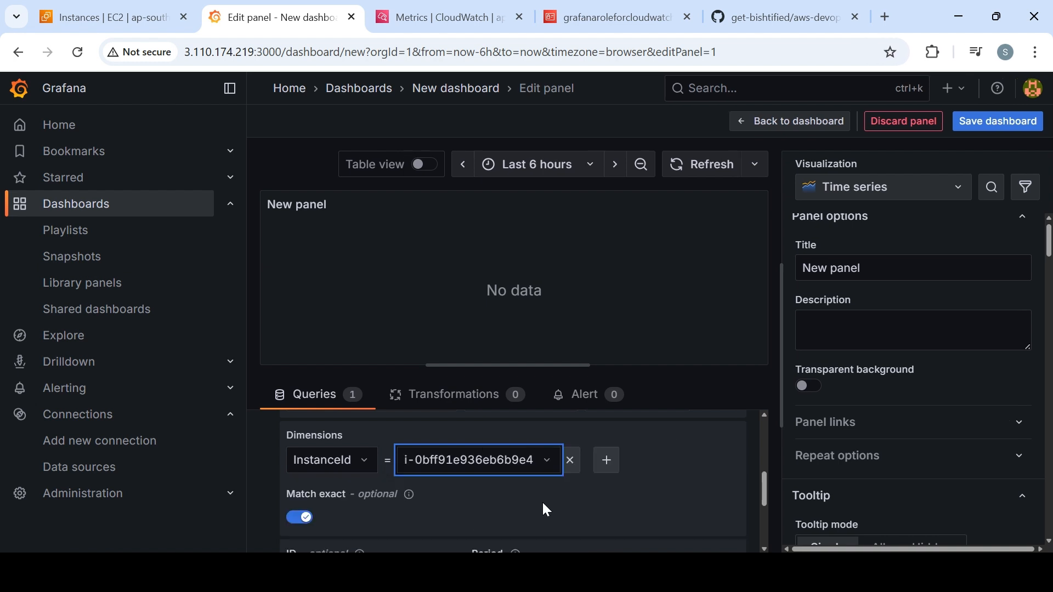
# Step: Set the query's period to 300
pyautogui.moveTo(766, 475); pyautogui.dragTo(768, 504)
pyautogui.click(563, 462)
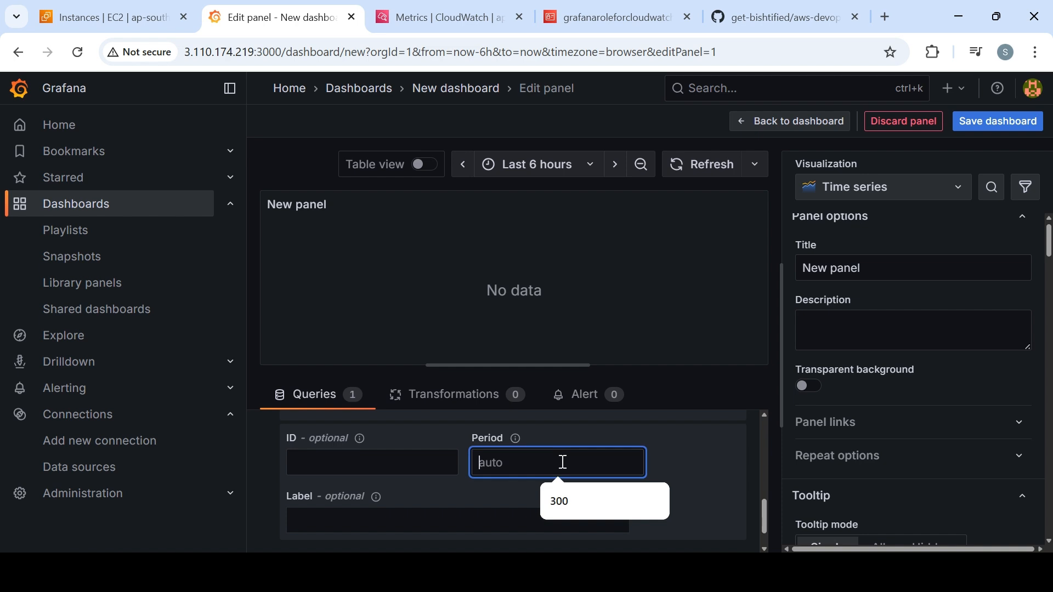
pyautogui.click(573, 500)
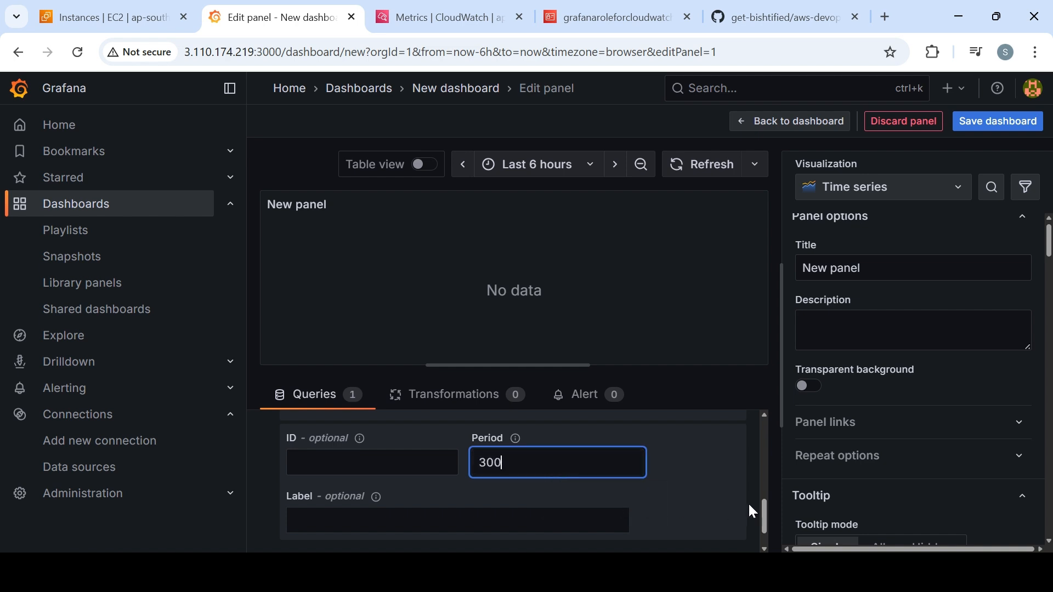
pyautogui.moveTo(765, 517); pyautogui.dragTo(764, 531)
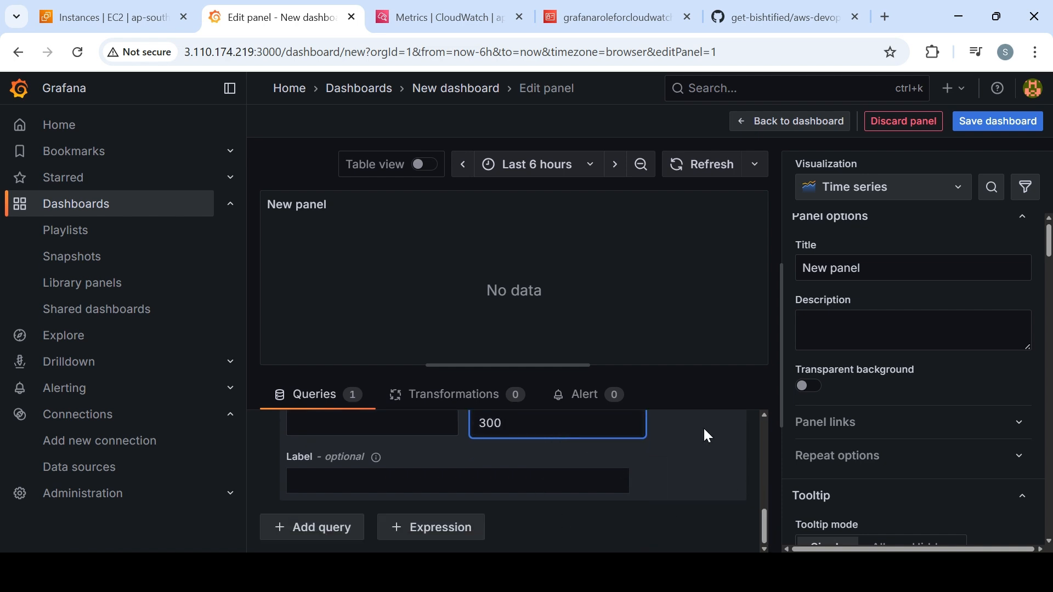
# Step: Change the query's metric name to NetworkIn
pyautogui.scroll(10, 768, 445)
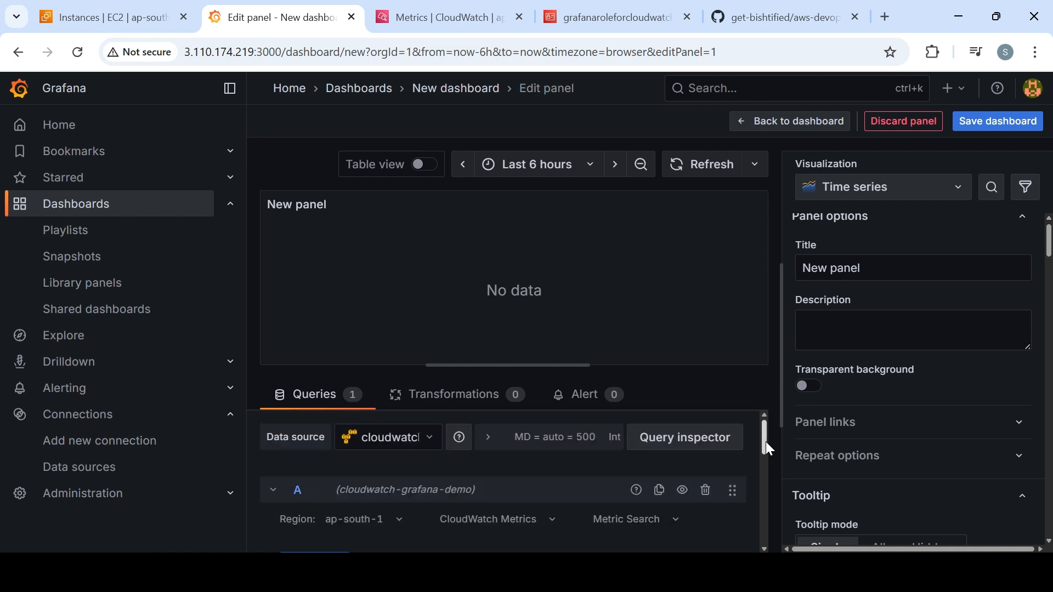
pyautogui.click(856, 268)
pyautogui.hotkey('ctrl', 'a')
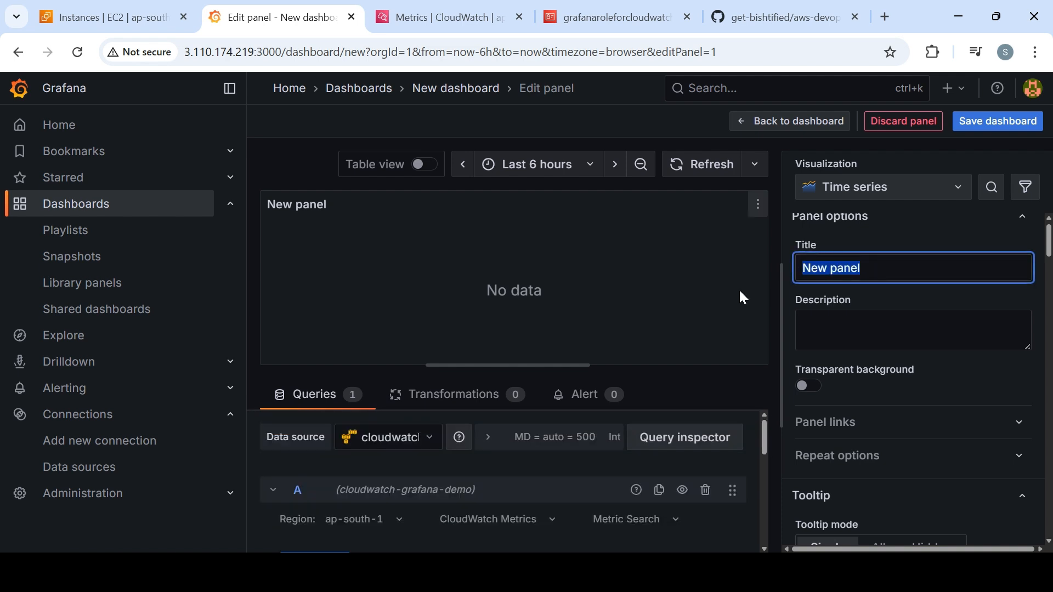
pyautogui.moveTo(767, 438); pyautogui.dragTo(768, 478)
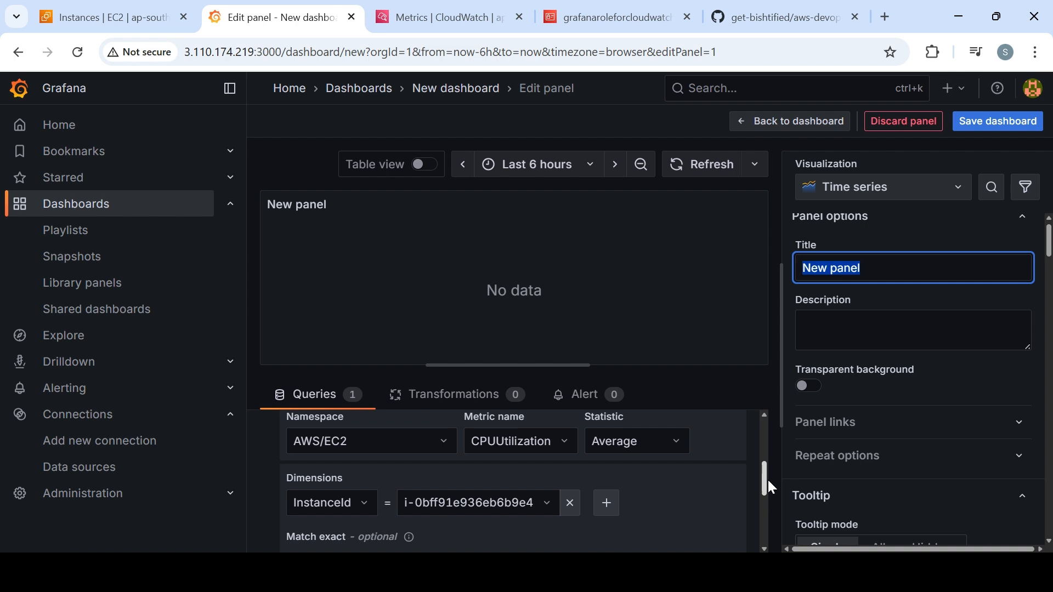
pyautogui.click(566, 443)
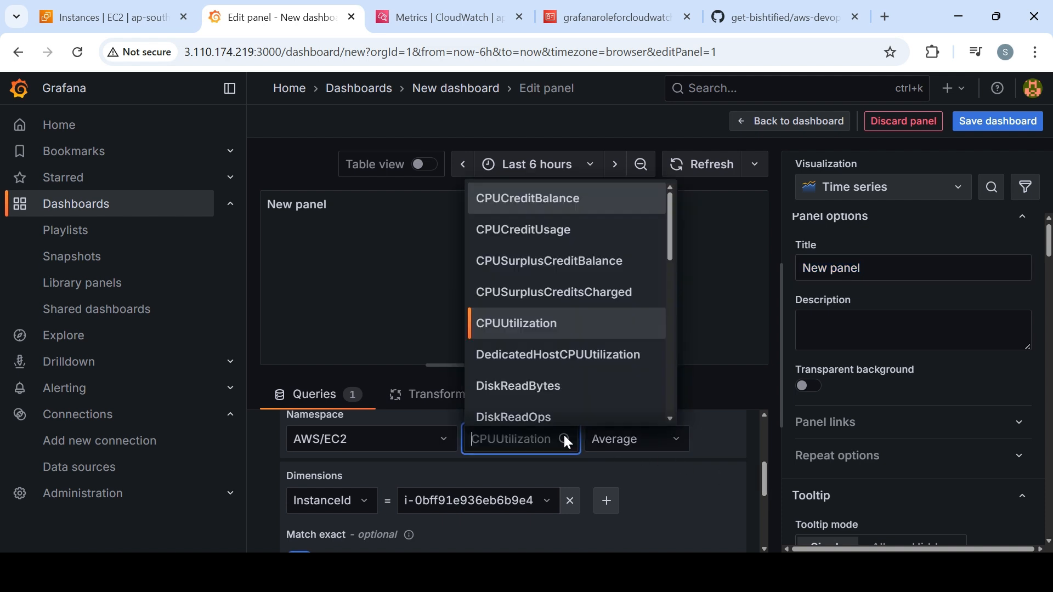
pyautogui.moveTo(672, 236); pyautogui.dragTo(650, 373)
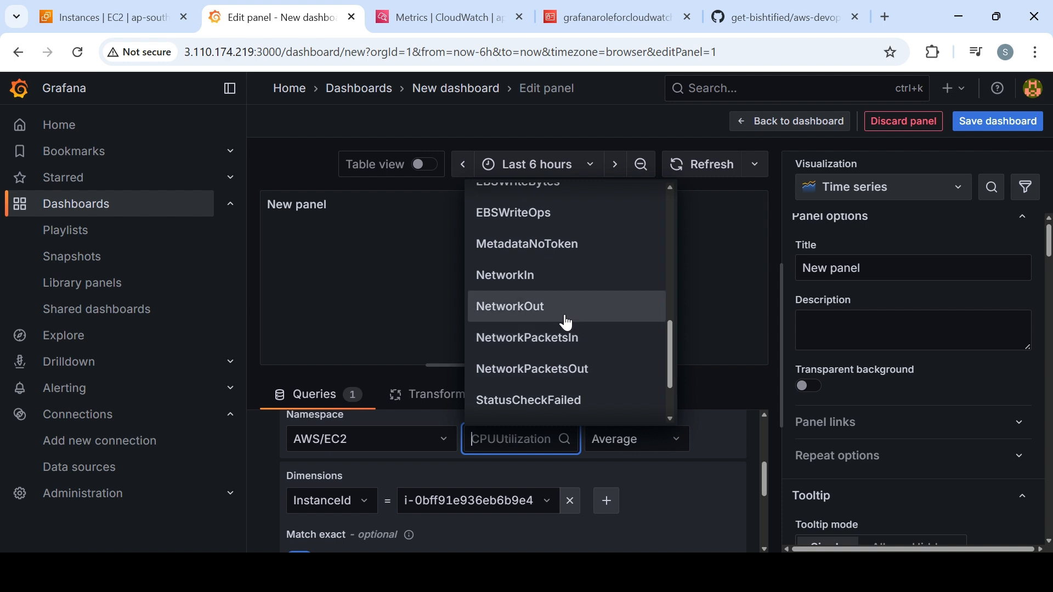
pyautogui.click(529, 289)
# Step: Replace the panel title with NetworkIn-PanelforGrafanamachine
pyautogui.click(1003, 263)
pyautogui.hotkey('ctrl', 'a')
pyautogui.press('BackSpace')
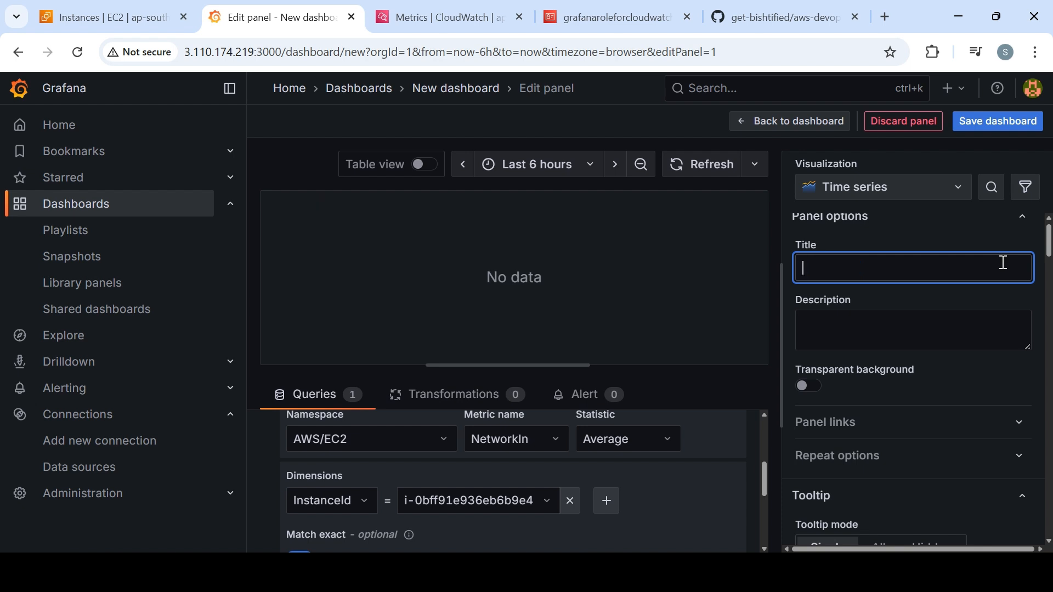
pyautogui.write('Network')
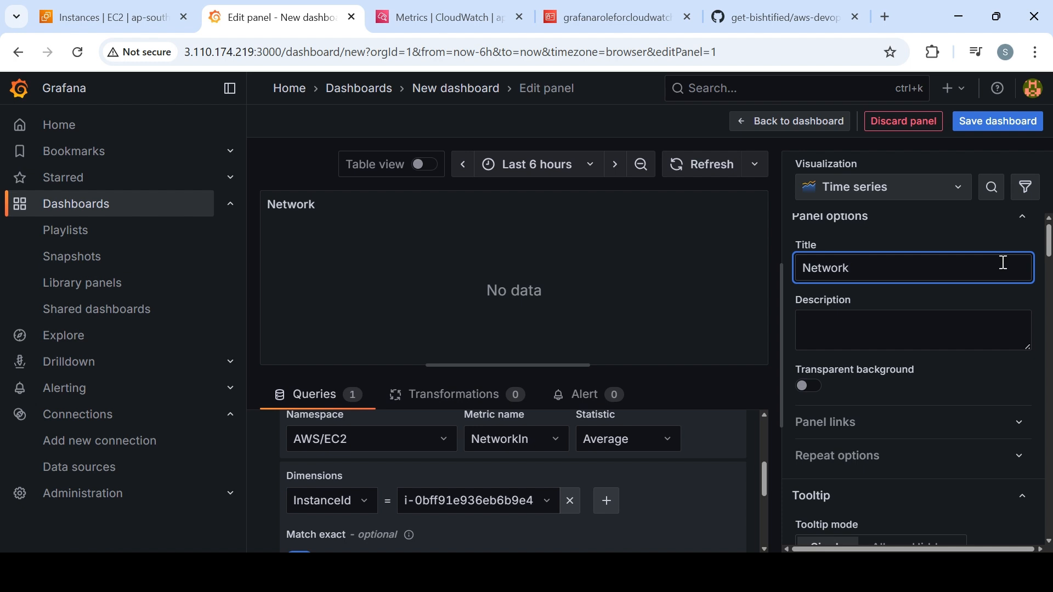
pyautogui.write('In-Panelfor Grafana')
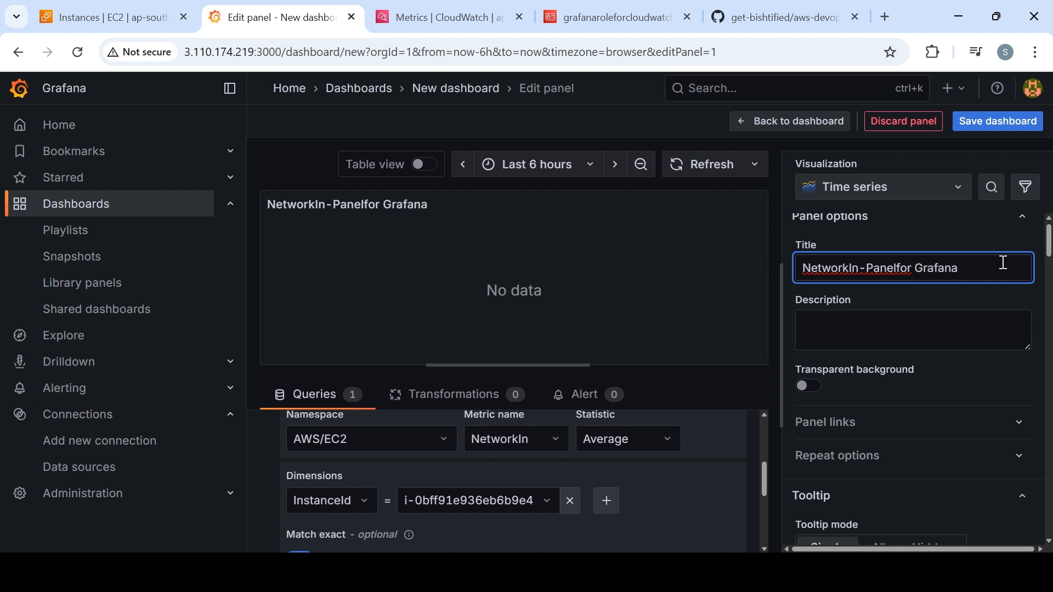
pyautogui.write('machine')
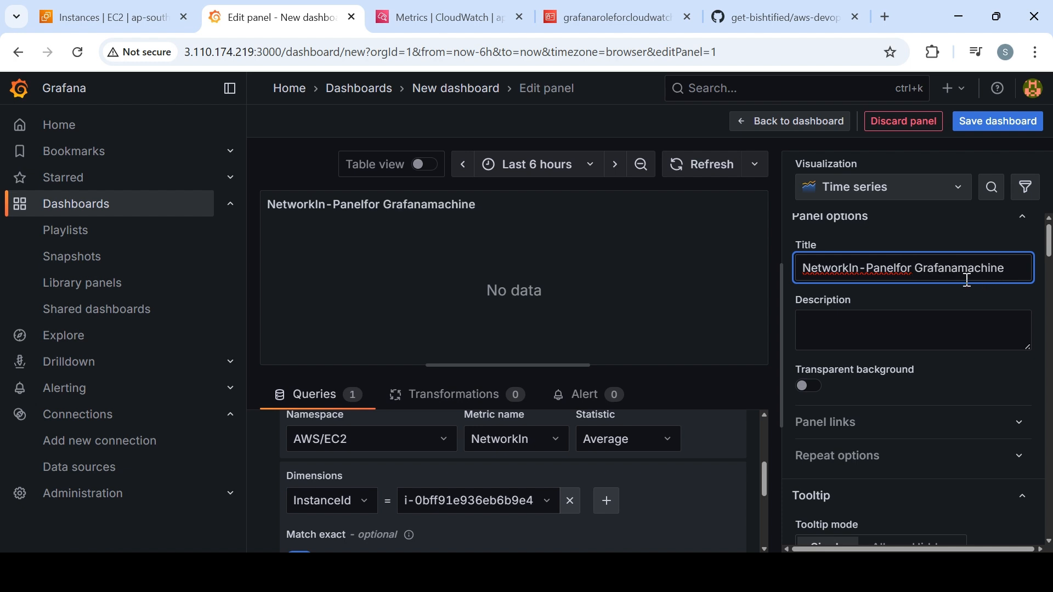
pyautogui.press('BackSpace')
# Step: Save the new dashboard under the title NetworkIn Dash in the Dashboards folder
pyautogui.click(958, 123)
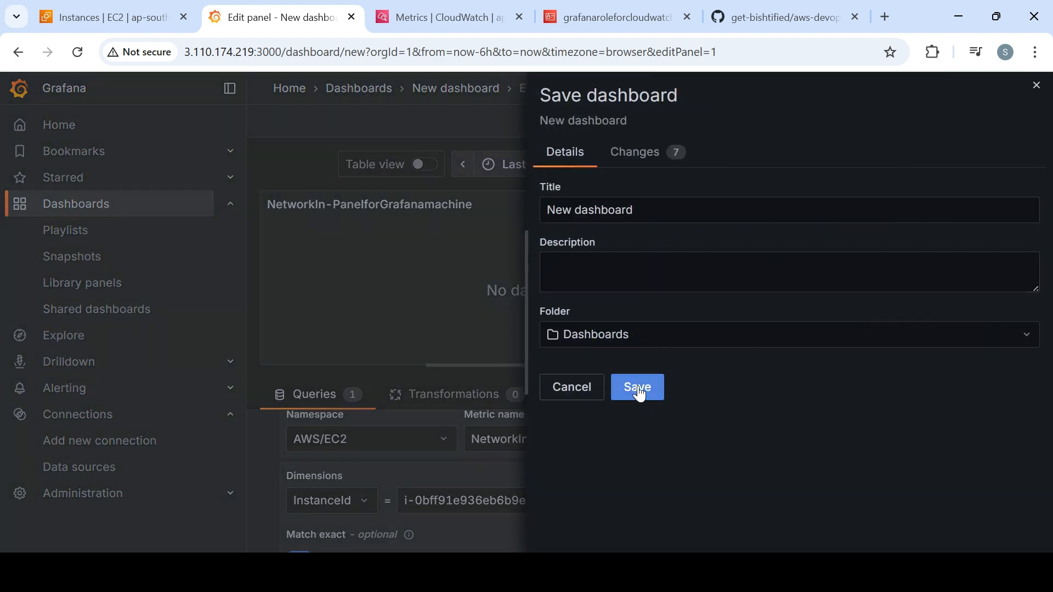
pyautogui.moveTo(635, 212); pyautogui.dragTo(494, 216)
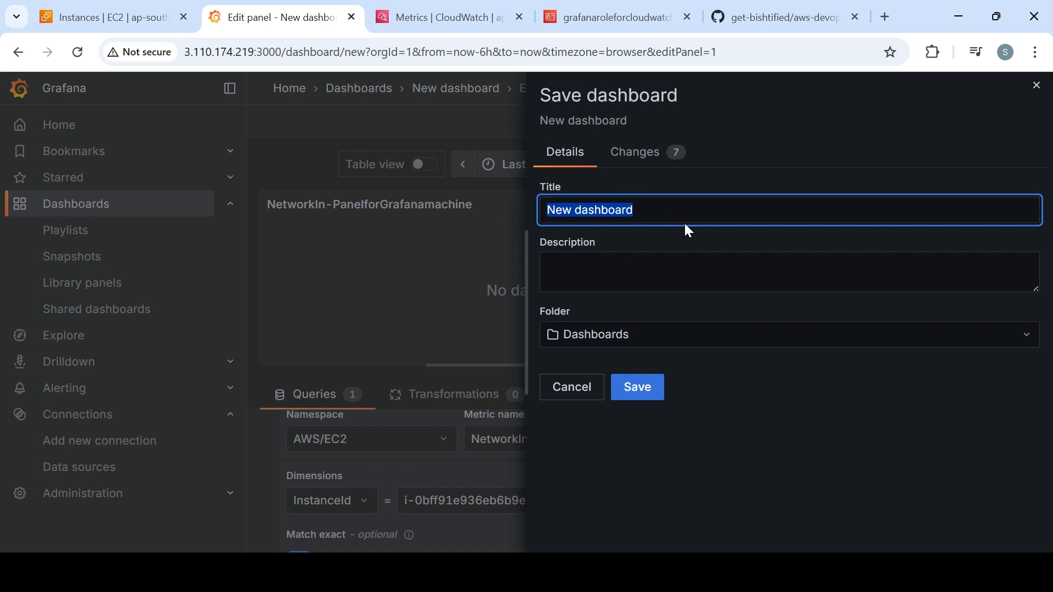
pyautogui.write('Network')
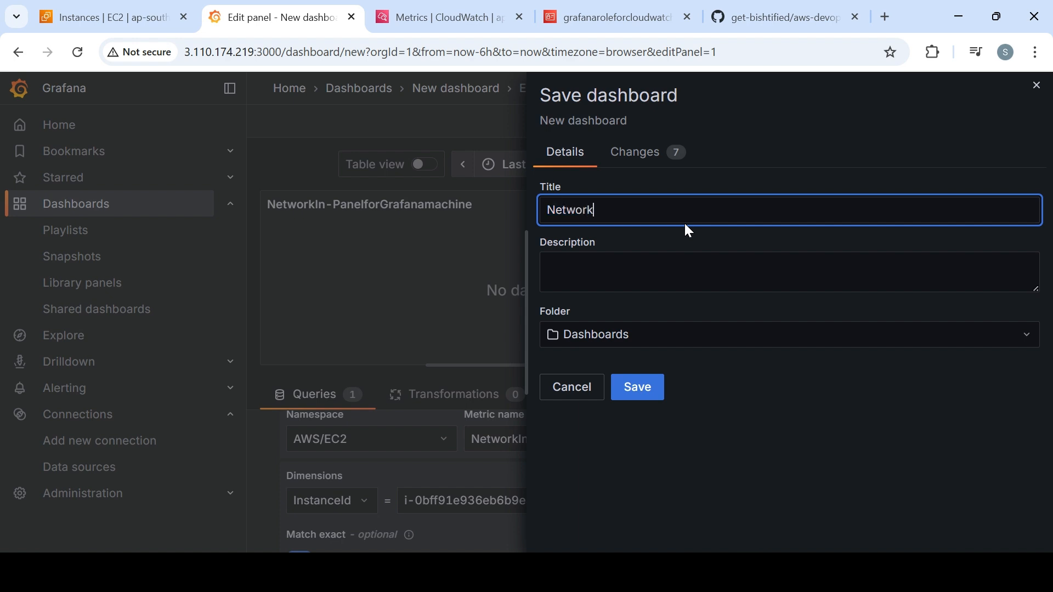
pyautogui.write('In Dash')
pyautogui.click(645, 391)
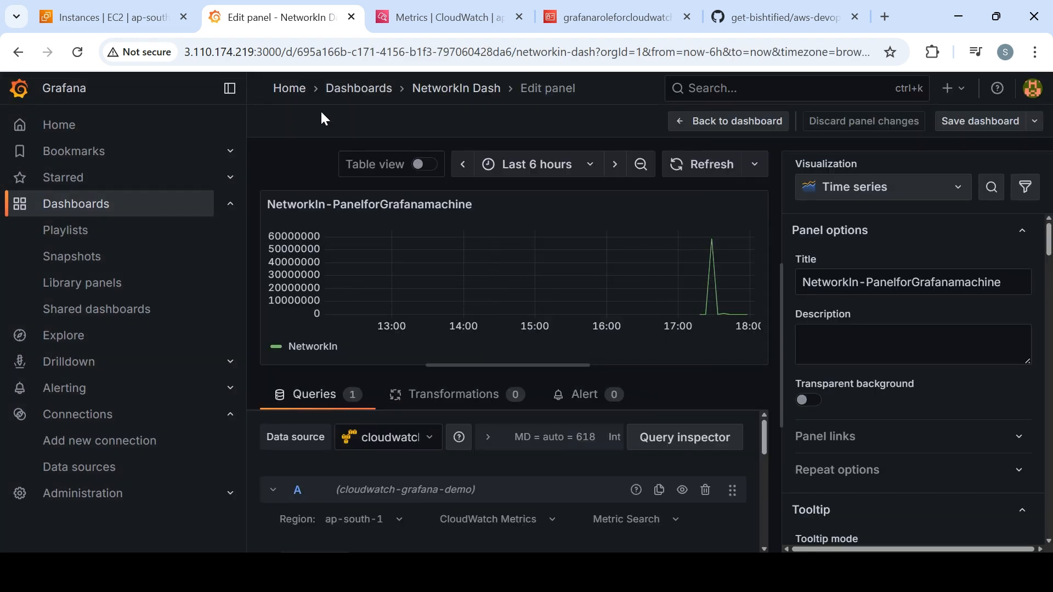
# Step: Open NetworkIn Dash from the dashboards list, look over its panel and the options for adding content, and return to the list
pyautogui.click(359, 89)
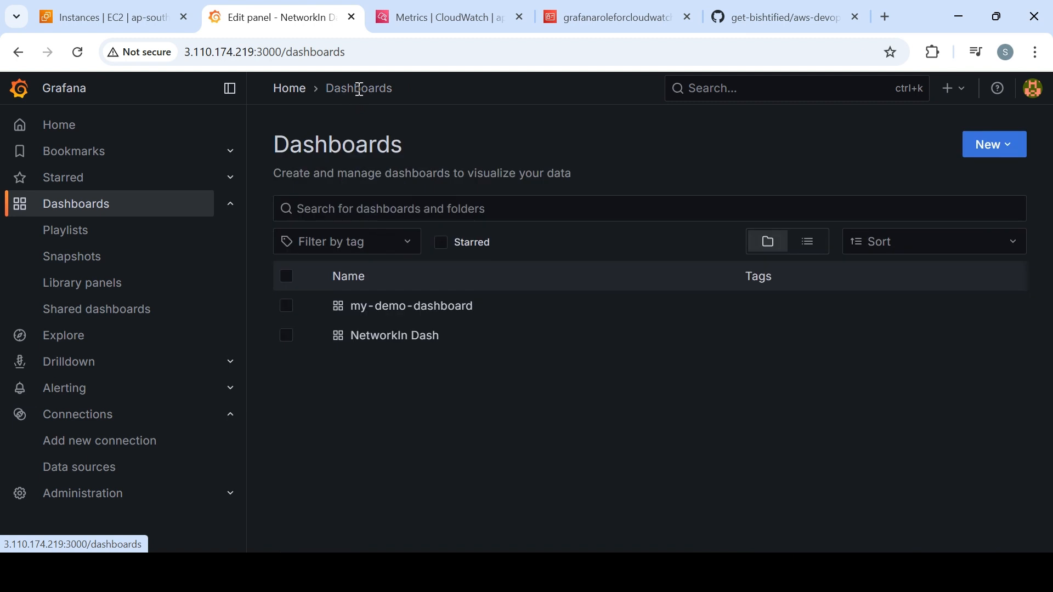
pyautogui.click(386, 336)
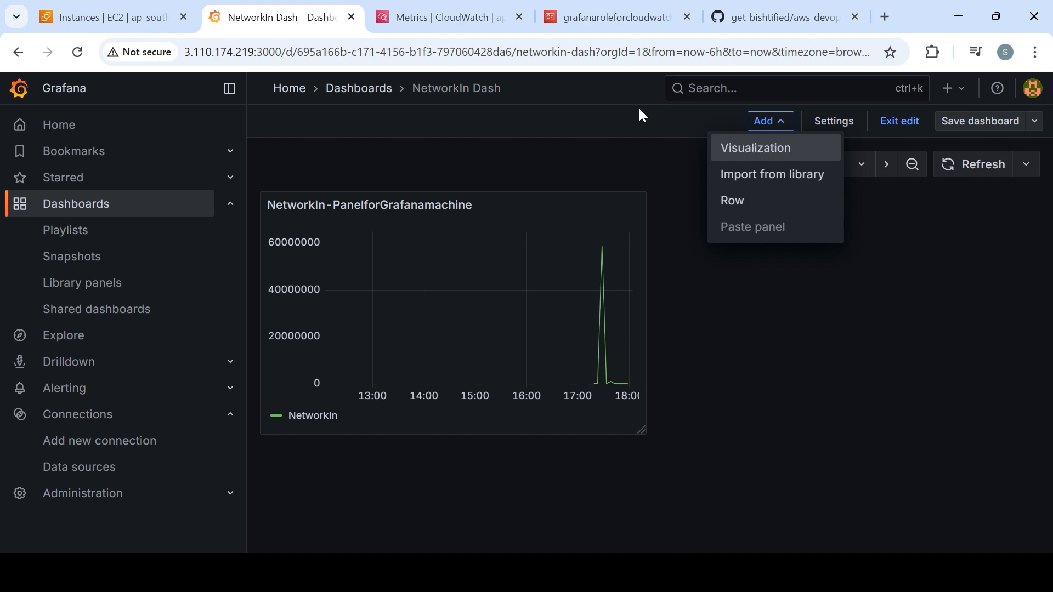
pyautogui.click(359, 89)
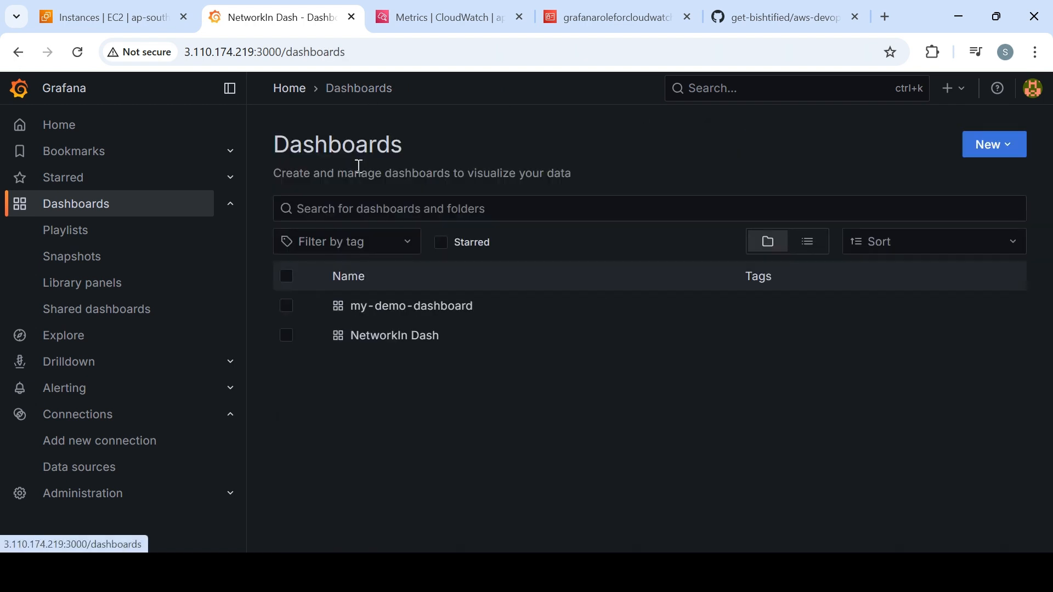
# Step: Move NetworkIn Dash to the Dashboards folder
pyautogui.click(287, 335)
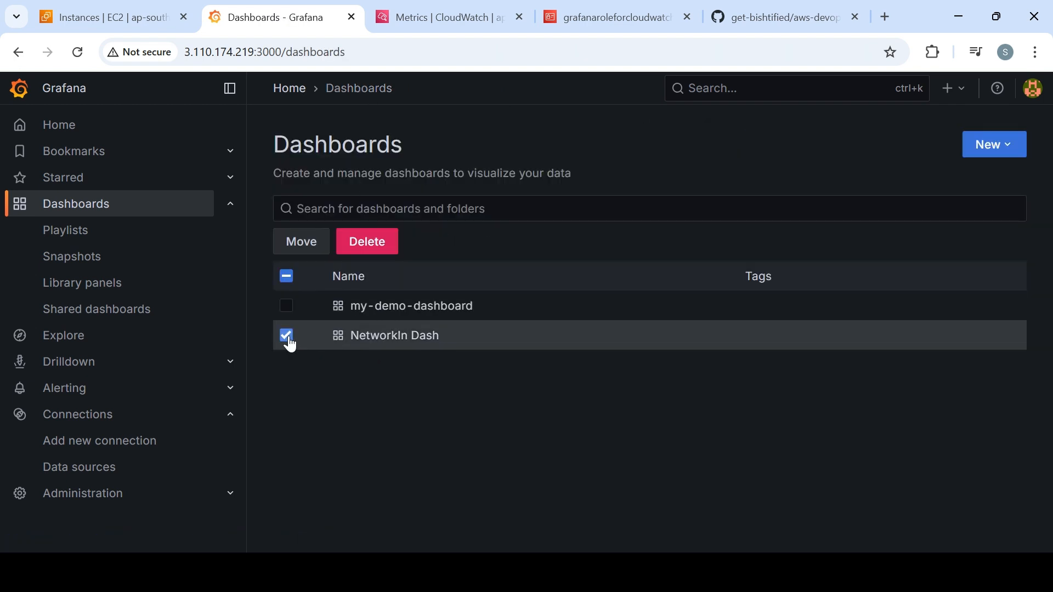
pyautogui.click(301, 248)
pyautogui.click(411, 268)
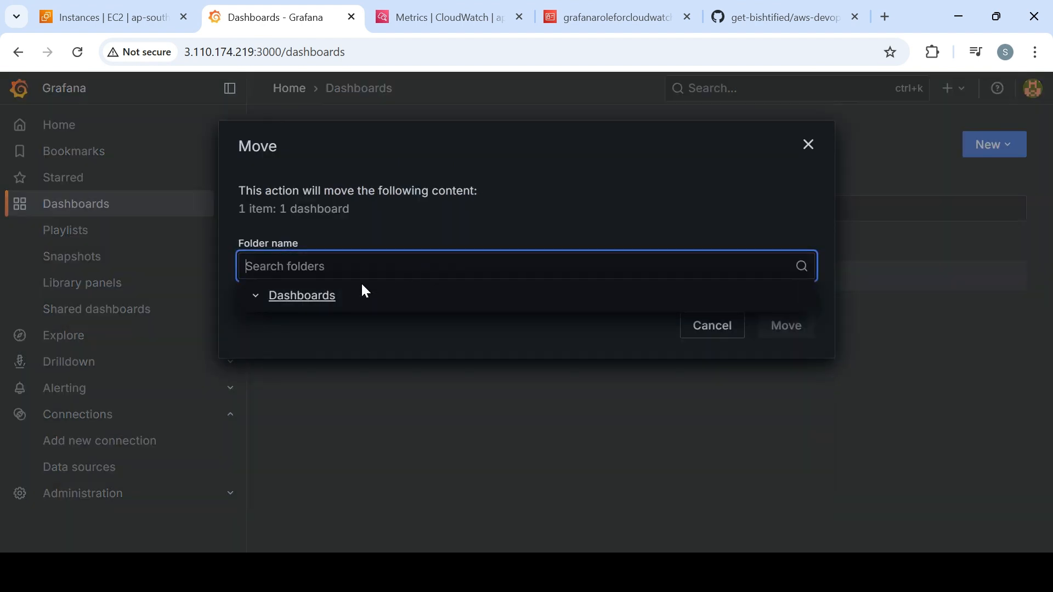
pyautogui.click(343, 299)
pyautogui.click(798, 330)
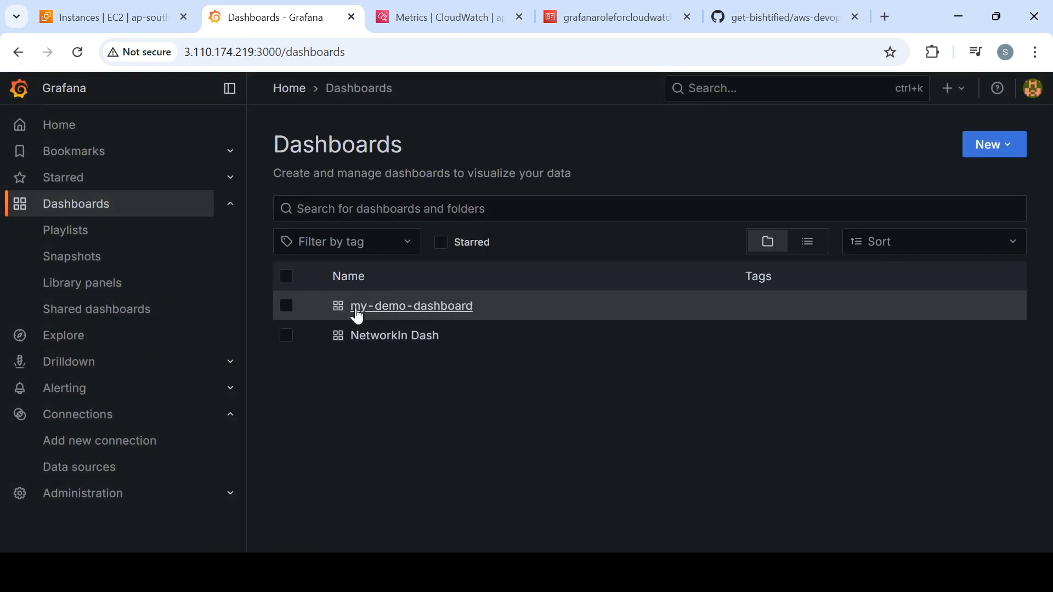
# Step: Open the NetworkIn Dash dashboard for editing and go to its settings
pyautogui.click(287, 337)
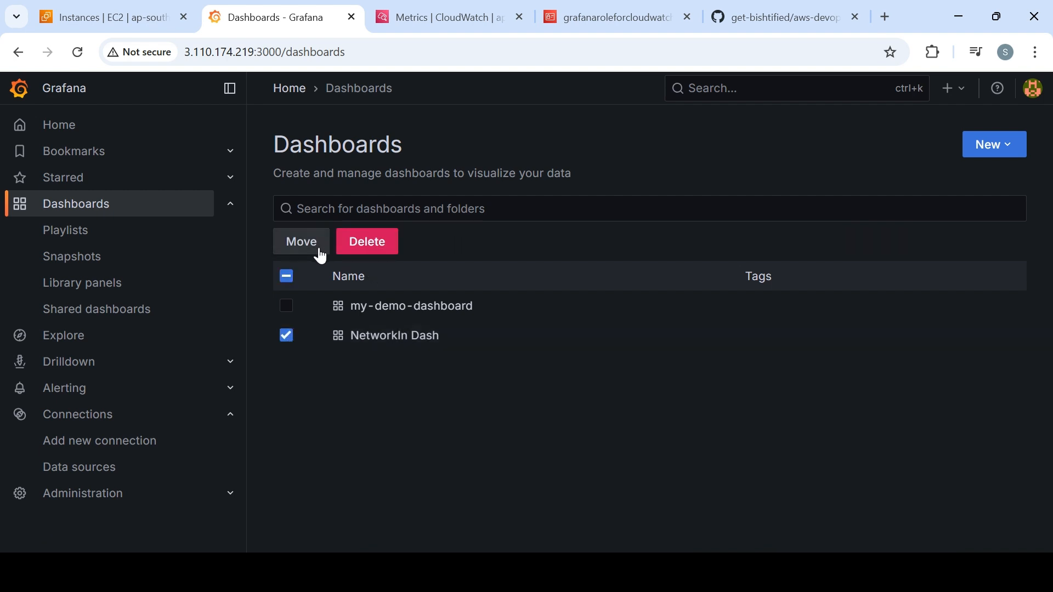
pyautogui.click(378, 336)
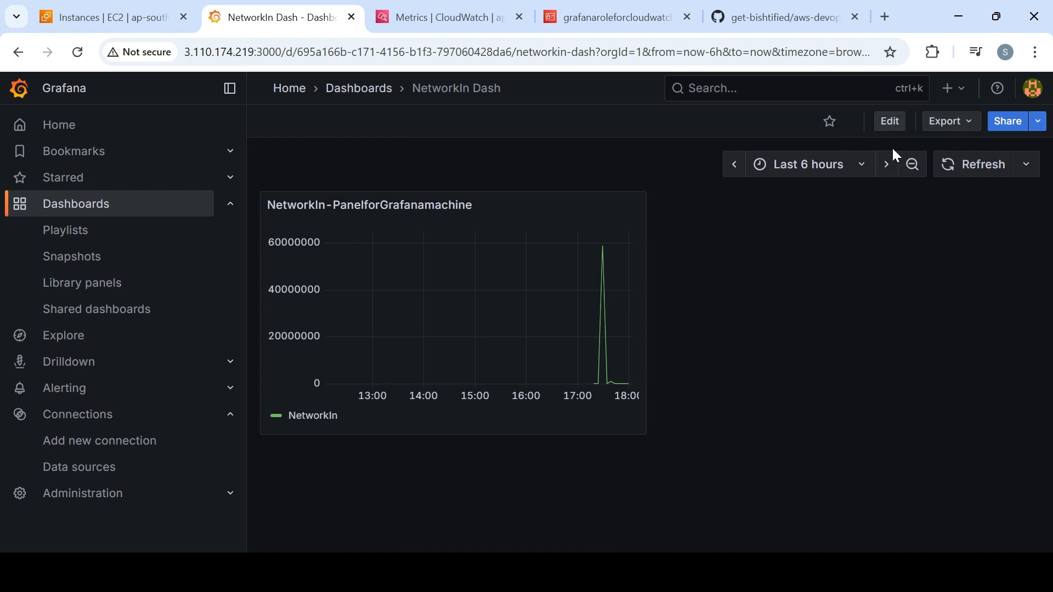
pyautogui.click(887, 164)
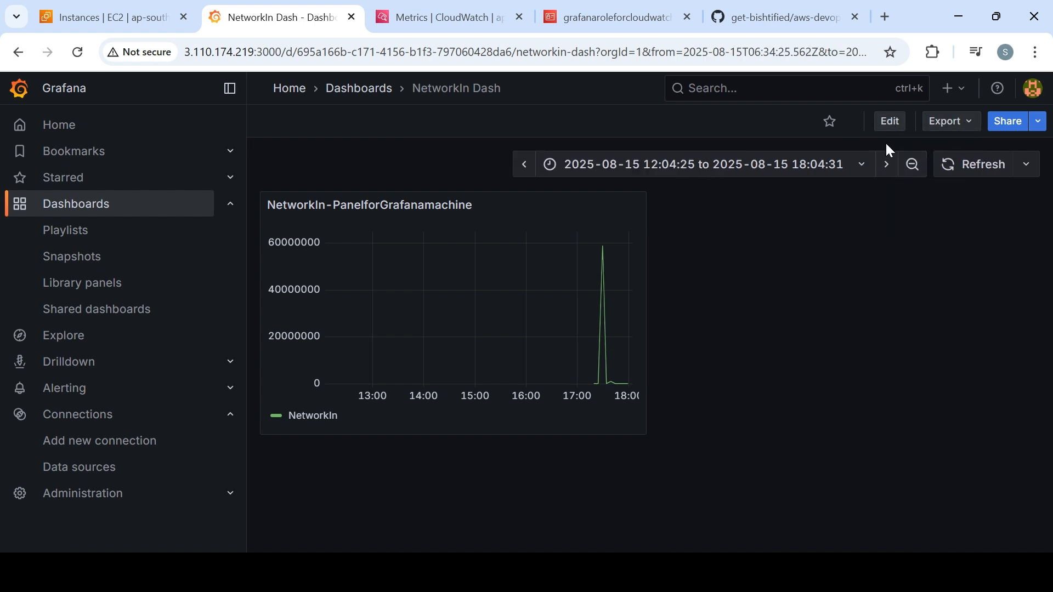
pyautogui.click(890, 121)
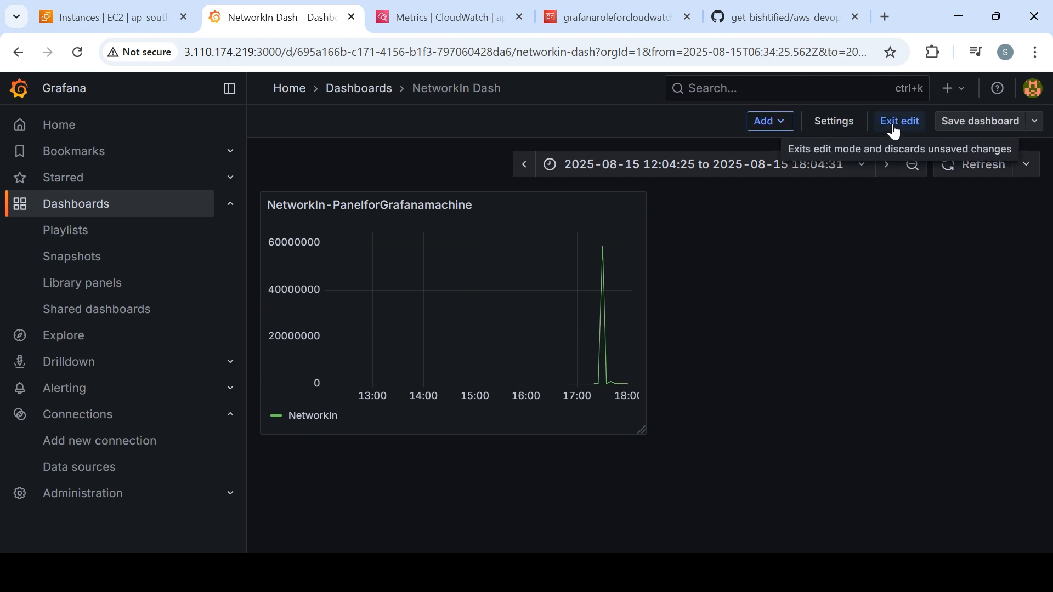
pyautogui.click(779, 122)
pyautogui.click(834, 125)
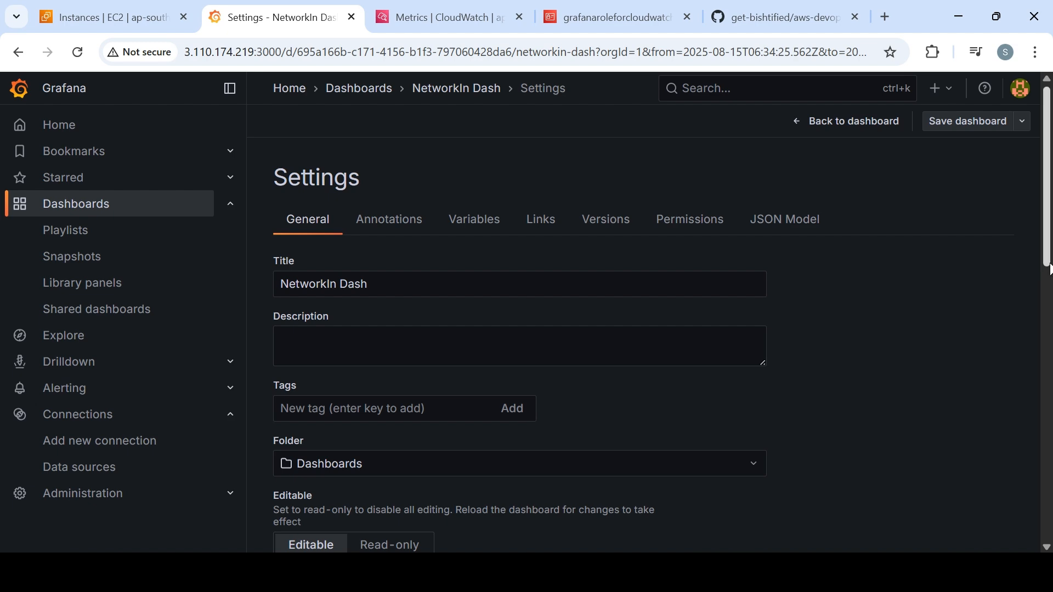
# Step: Delete the NetworkIn Dash dashboard from its general settings, entering Delete as the confirmation
pyautogui.moveTo(1049, 217); pyautogui.dragTo(1007, 186)
pyautogui.scroll(-10, 493, 384)
pyautogui.click(329, 542)
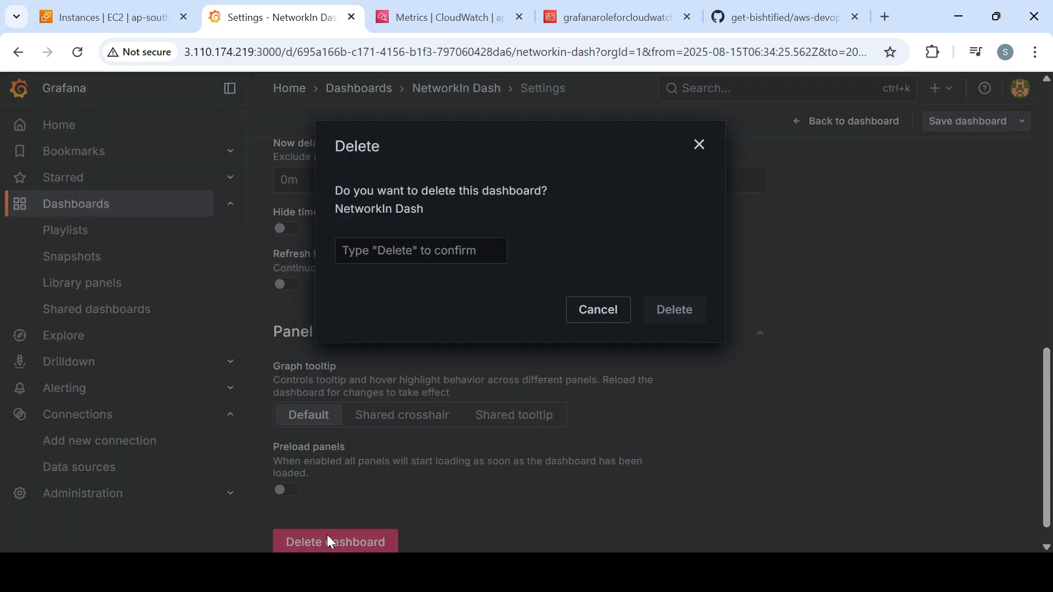
pyautogui.click(444, 250)
pyautogui.write('Delete')
pyautogui.click(678, 311)
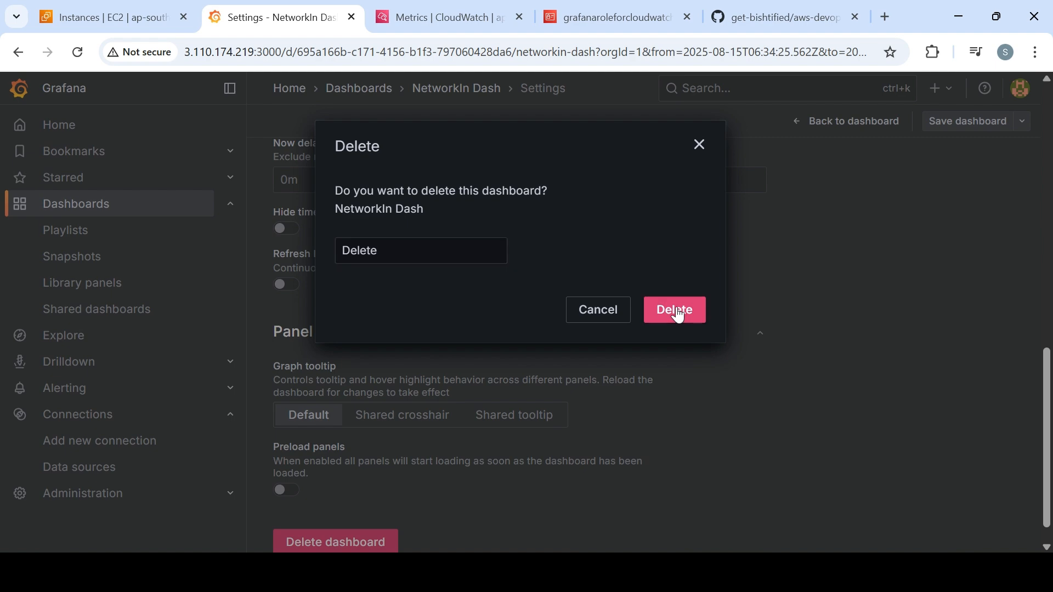
# Step: Add a new visualization panel to my-demo-dashboard and return to the dashboard to view both panels
pyautogui.click(361, 97)
pyautogui.click(440, 306)
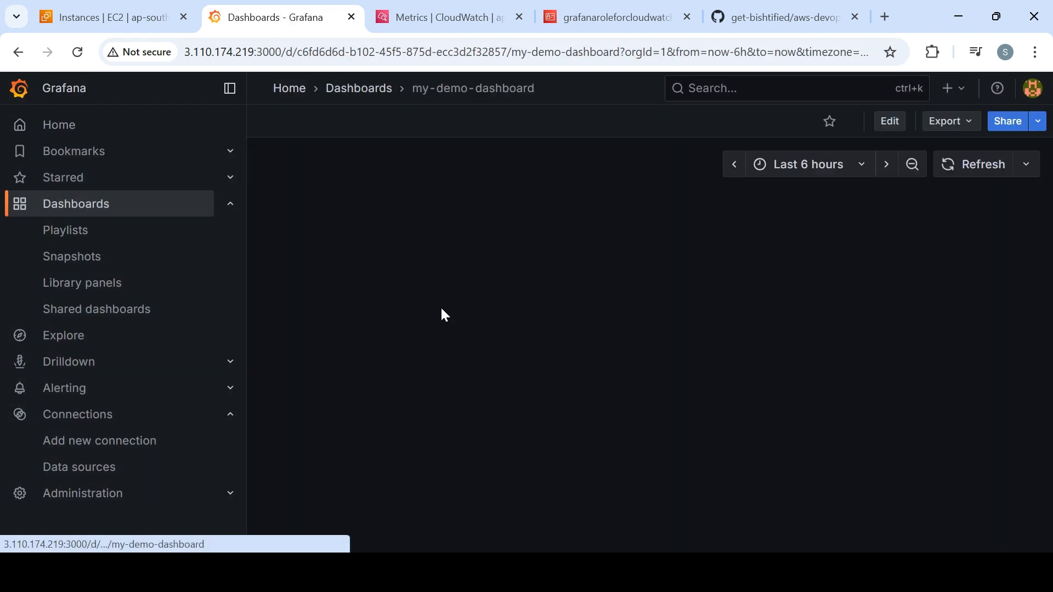
pyautogui.click(905, 130)
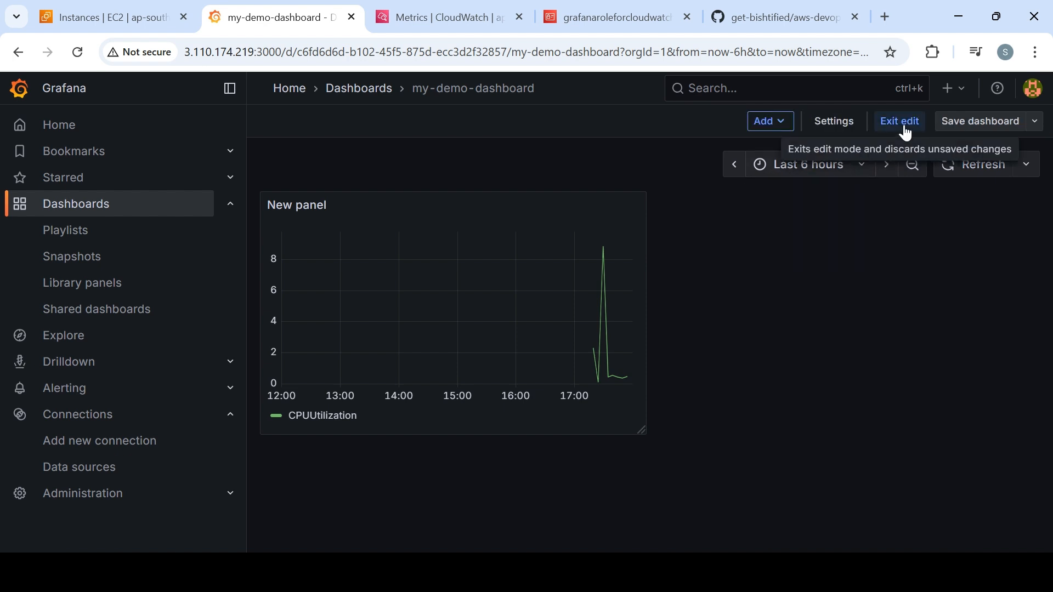
pyautogui.click(787, 128)
pyautogui.click(773, 153)
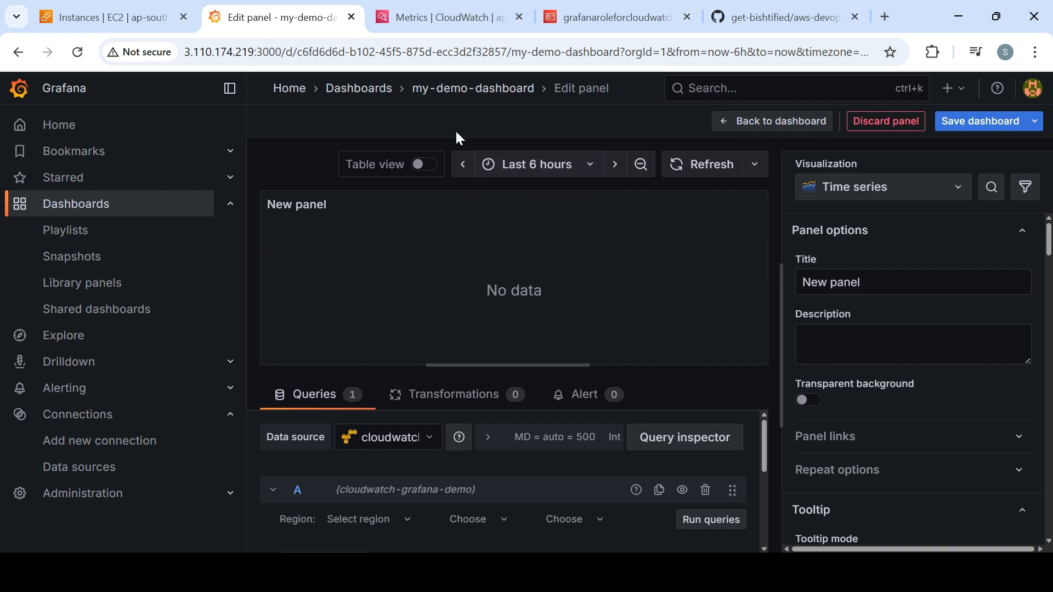
pyautogui.click(500, 98)
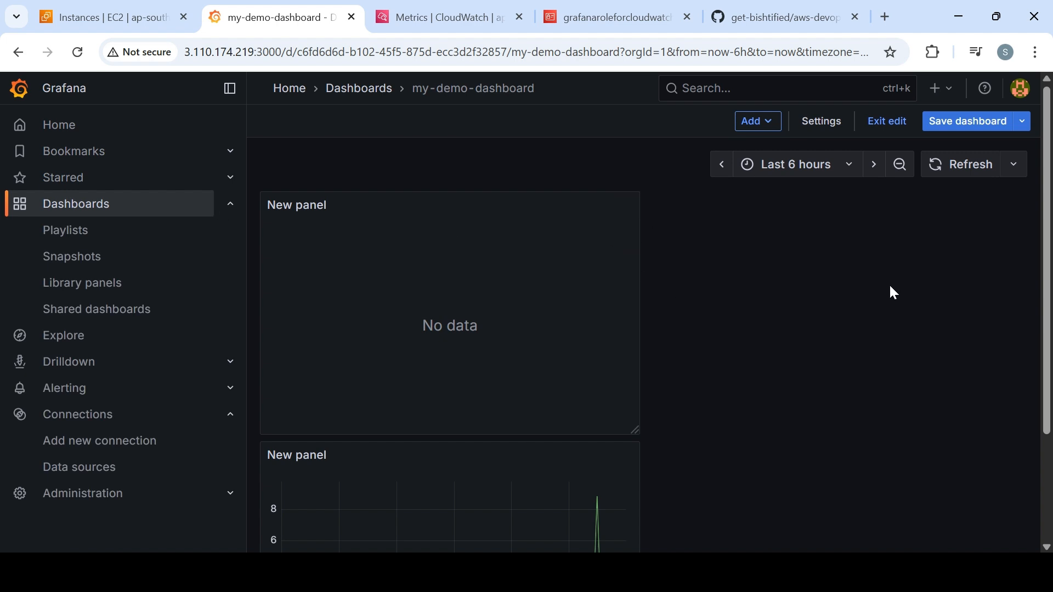
pyautogui.moveTo(1047, 306); pyautogui.dragTo(1047, 410)
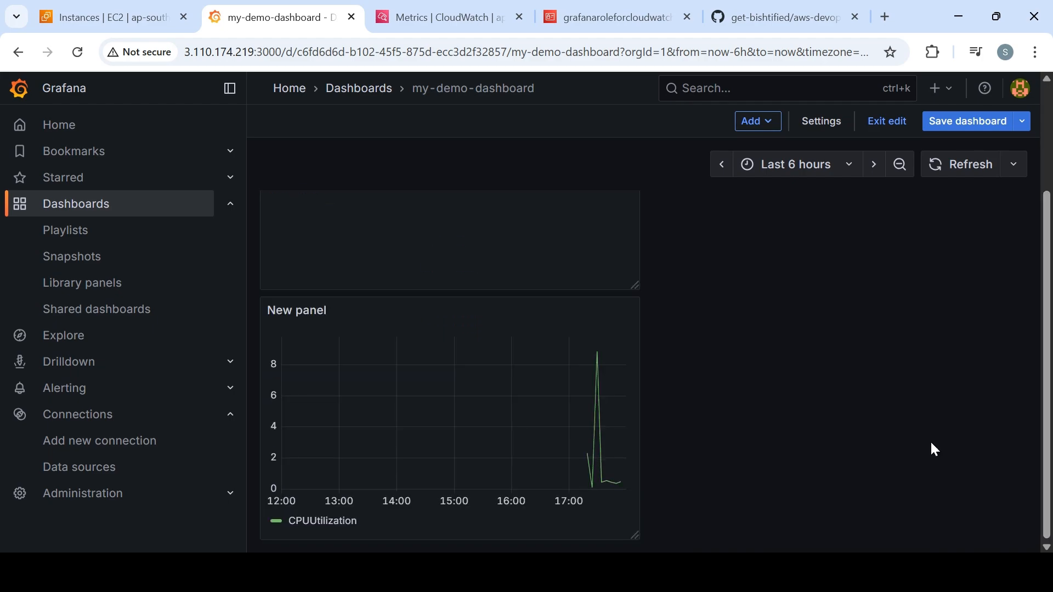